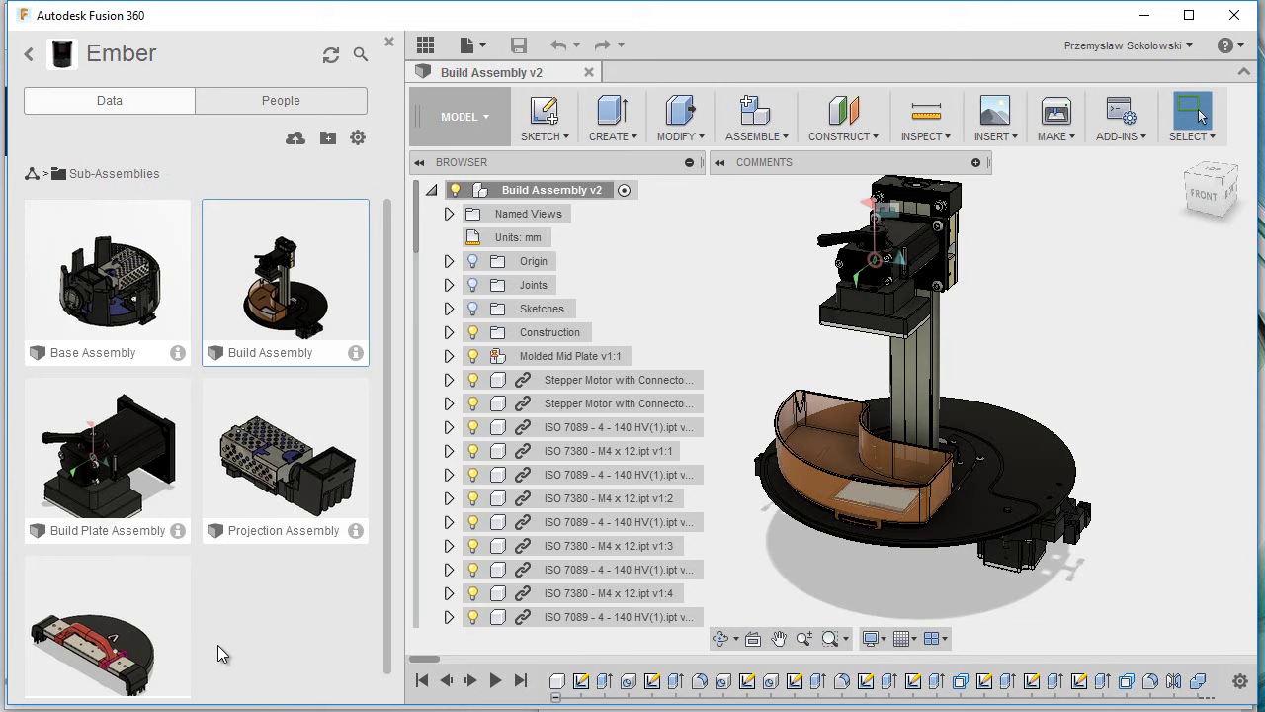
- Show the Ember project's People tab instead of its data files
{"action": "left_click", "coordinate": [261, 104]}
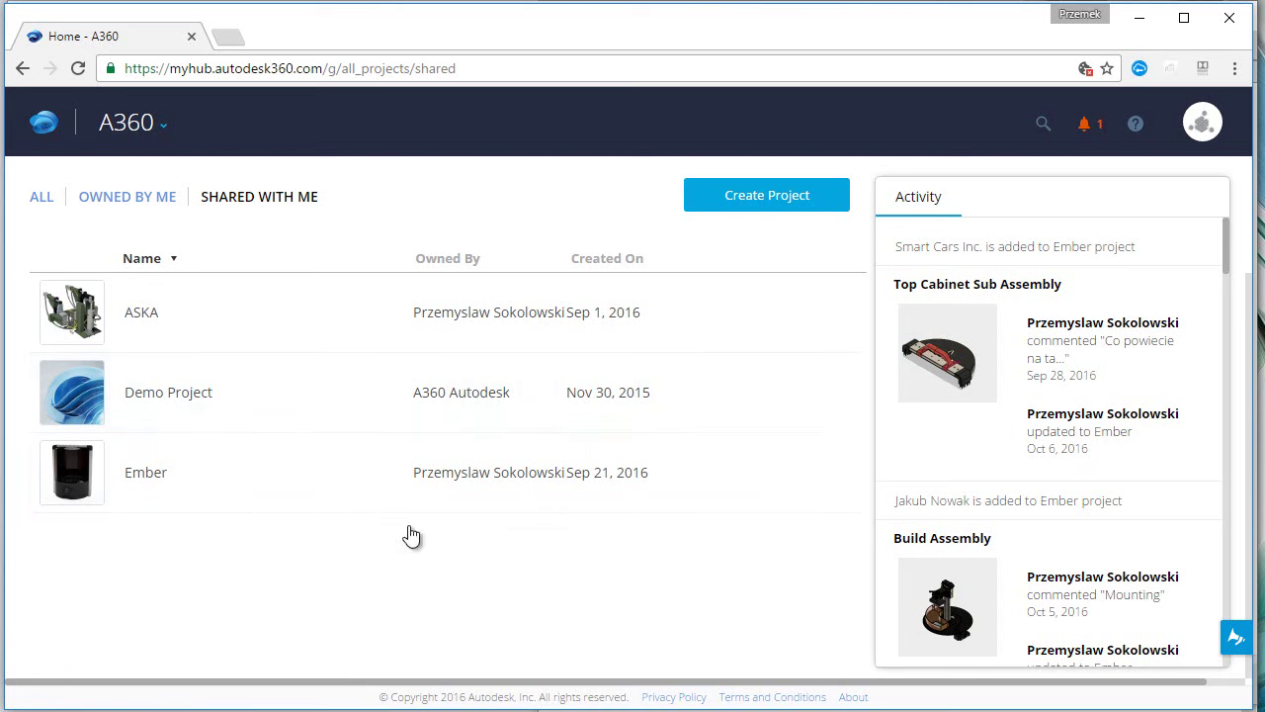
- Open Ember's Sub-Assemblies folder and the Build Assembly overview page
{"action": "left_click", "coordinate": [96, 491]}
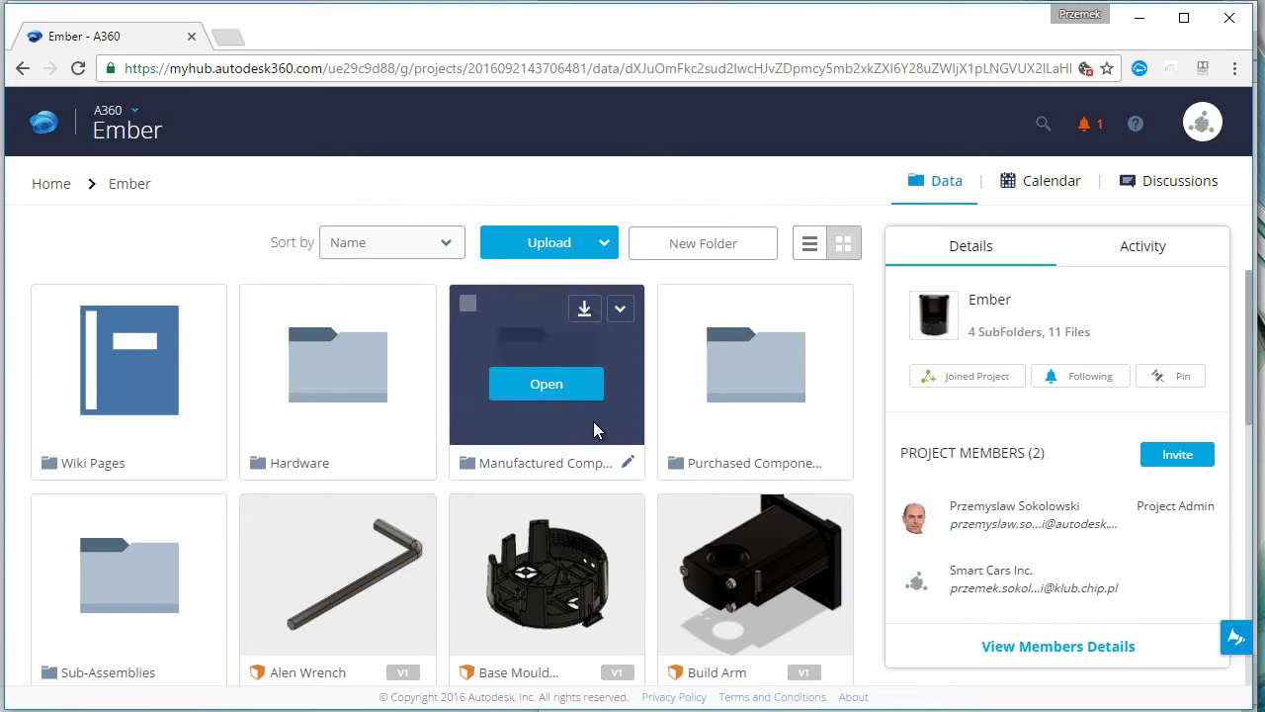
{"action": "mouse_move", "coordinate": [128, 583]}
{"action": "left_click", "coordinate": [170, 593]}
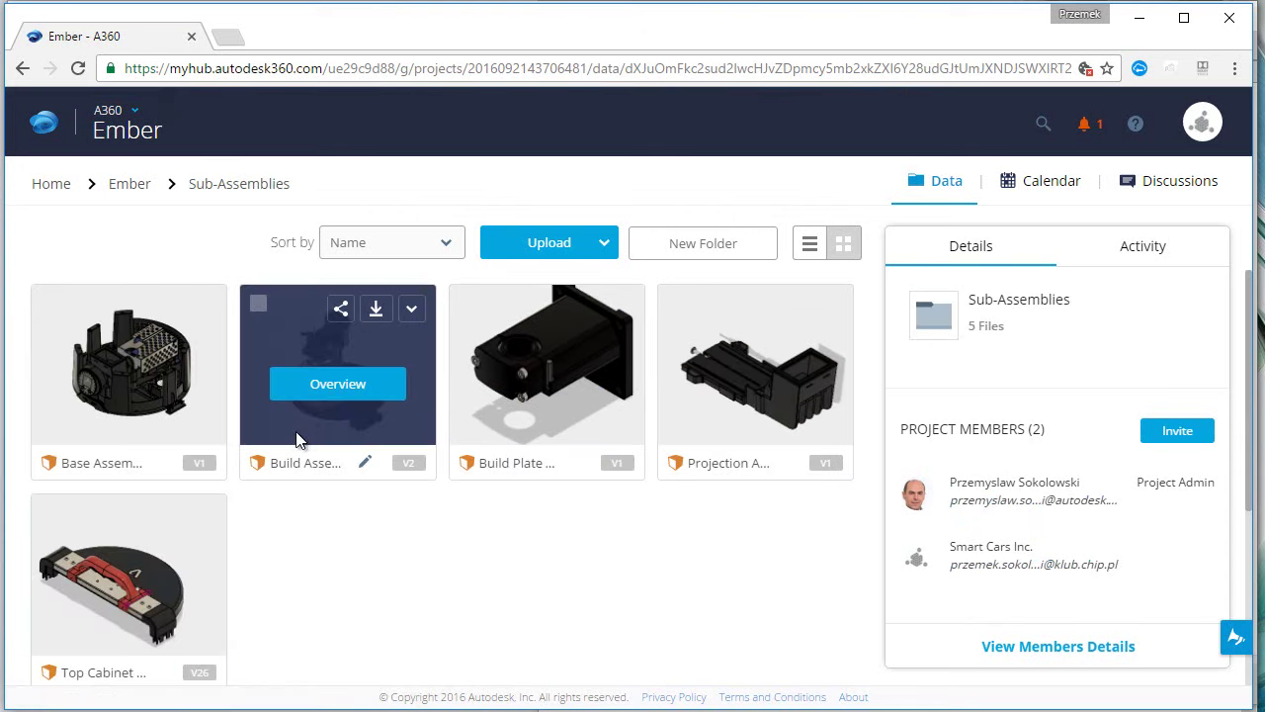
{"action": "left_click", "coordinate": [314, 391]}
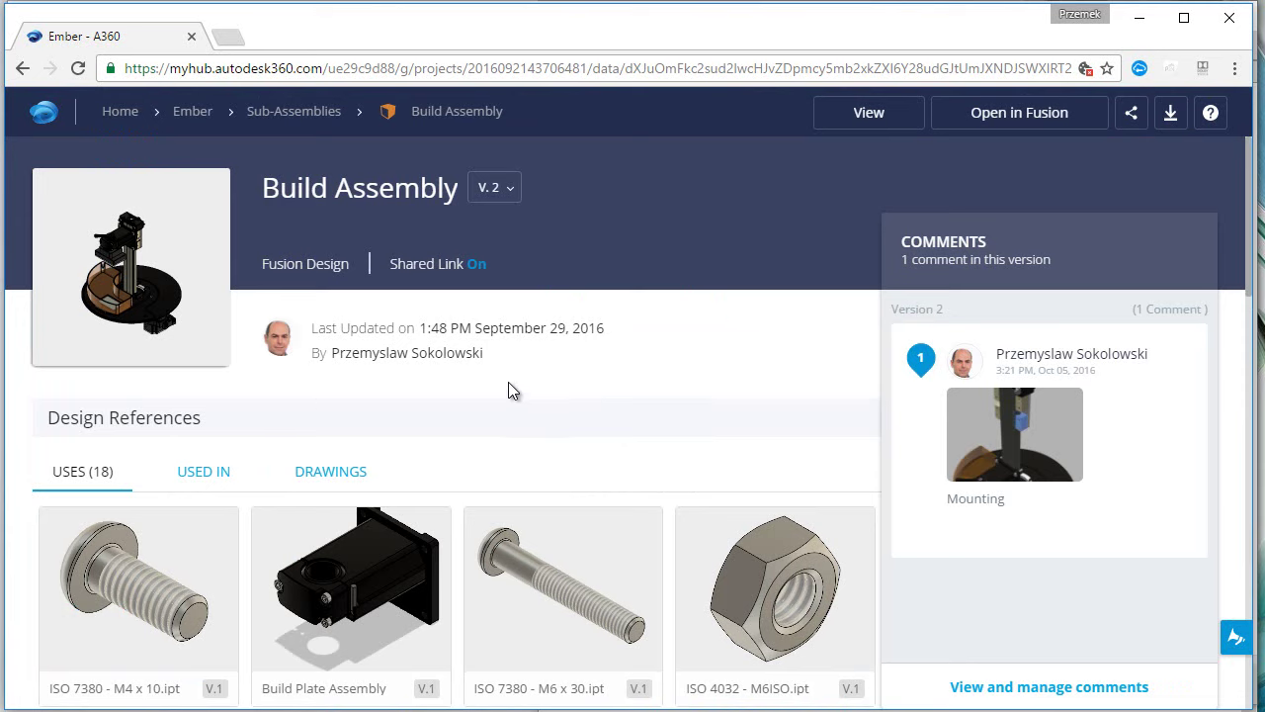
- Check Build Assembly's saved versions list (V.2), then close it
{"action": "left_click", "coordinate": [508, 189]}
{"action": "mouse_move", "coordinate": [553, 375]}
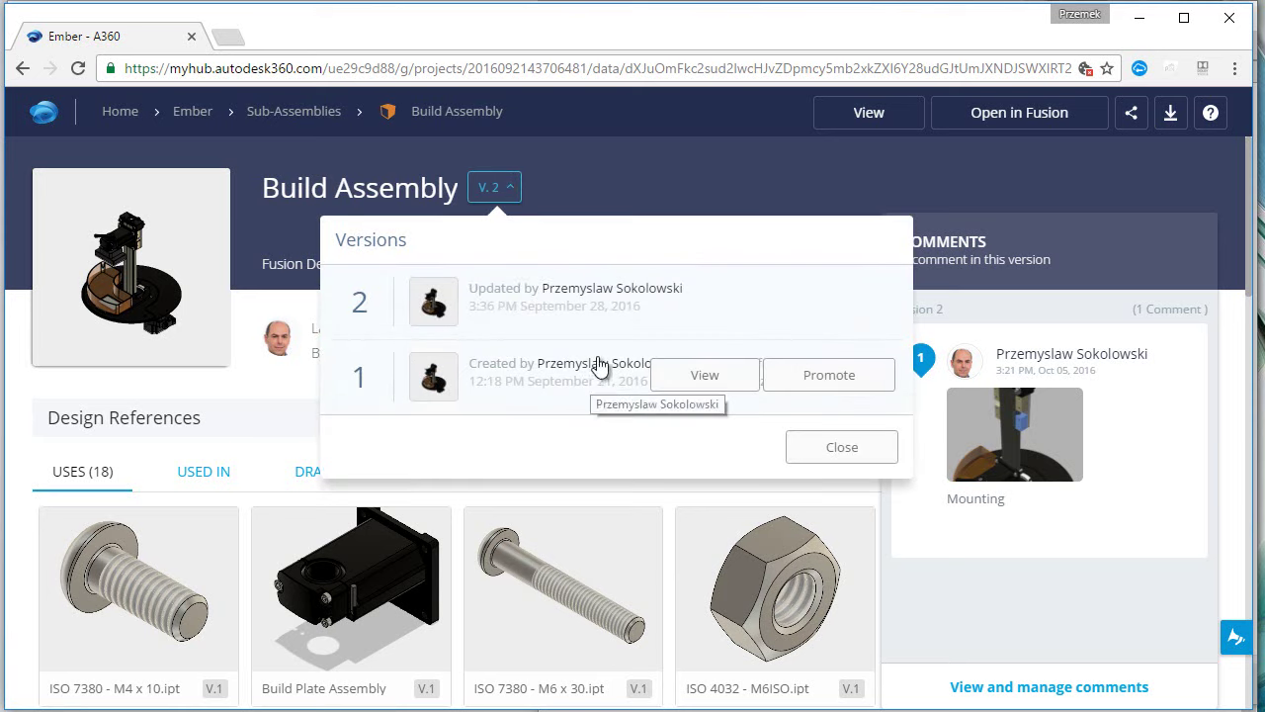
{"action": "left_click", "coordinate": [605, 178]}
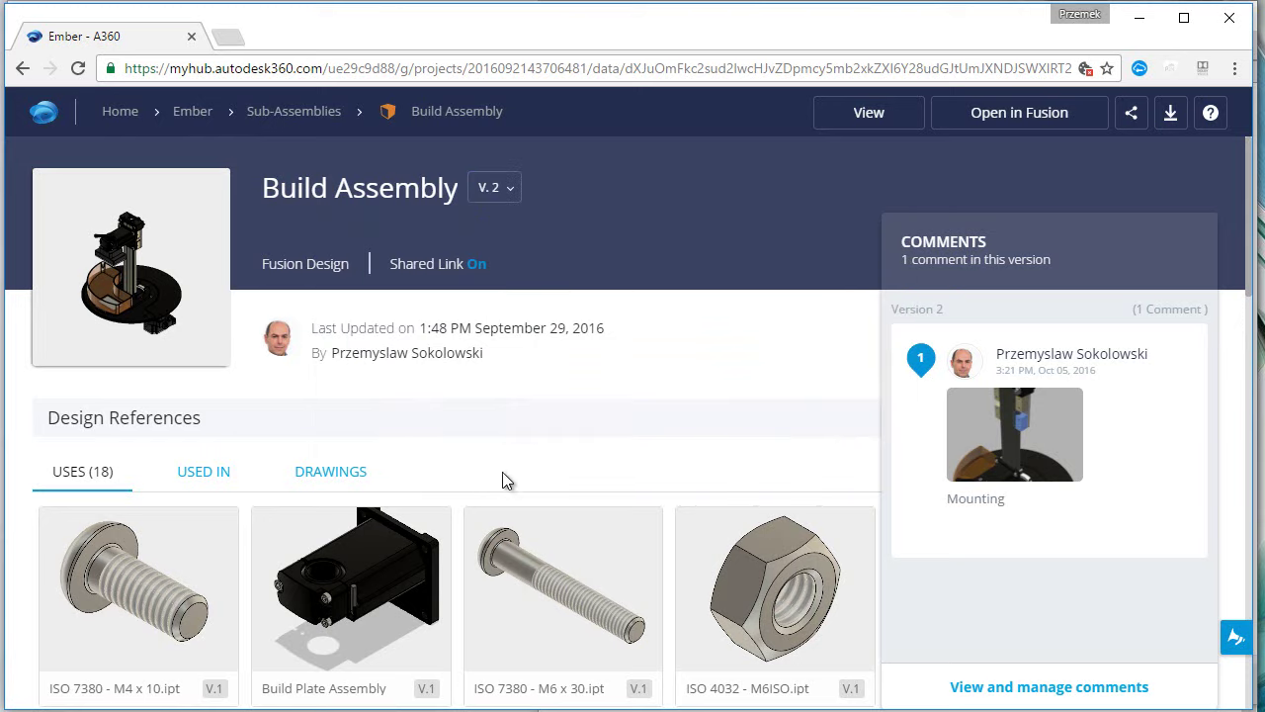
{"action": "scroll", "coordinate": [502, 471], "scroll_direction": "down", "scroll_amount": 2}
{"action": "scroll", "coordinate": [521, 476], "scroll_direction": "down", "scroll_amount": 3}
{"action": "scroll", "coordinate": [527, 473], "scroll_direction": "down", "scroll_amount": 2}
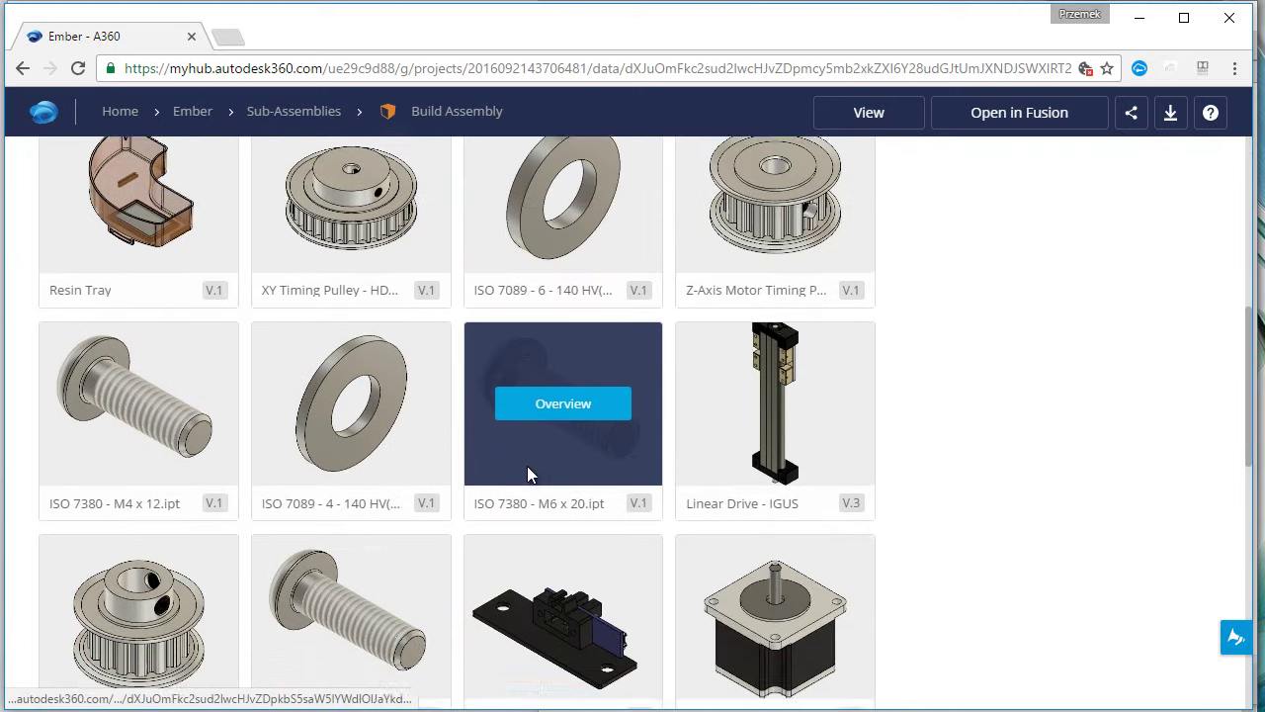
{"action": "scroll", "coordinate": [527, 473], "scroll_direction": "down", "scroll_amount": 2}
{"action": "scroll", "coordinate": [524, 474], "scroll_direction": "up", "scroll_amount": 10}
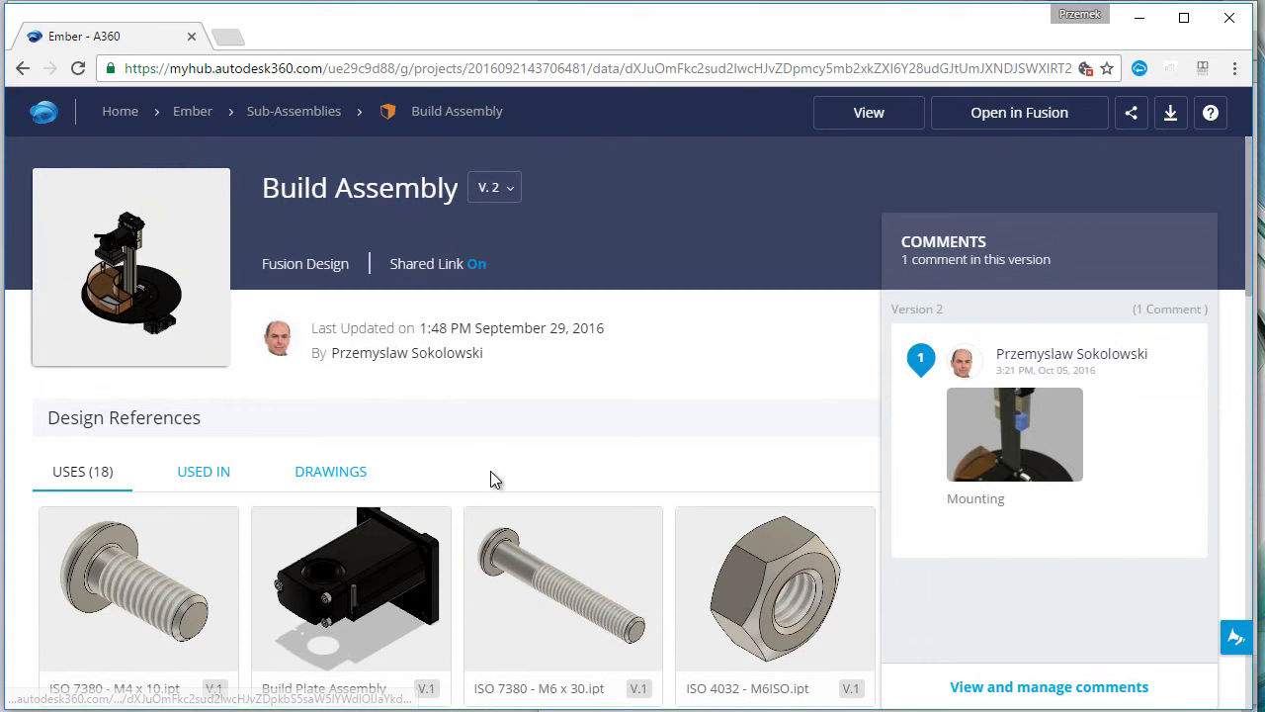
- Show the Used In designs (EMBER Product V.5) and the related Animation data
{"action": "left_click", "coordinate": [220, 474]}
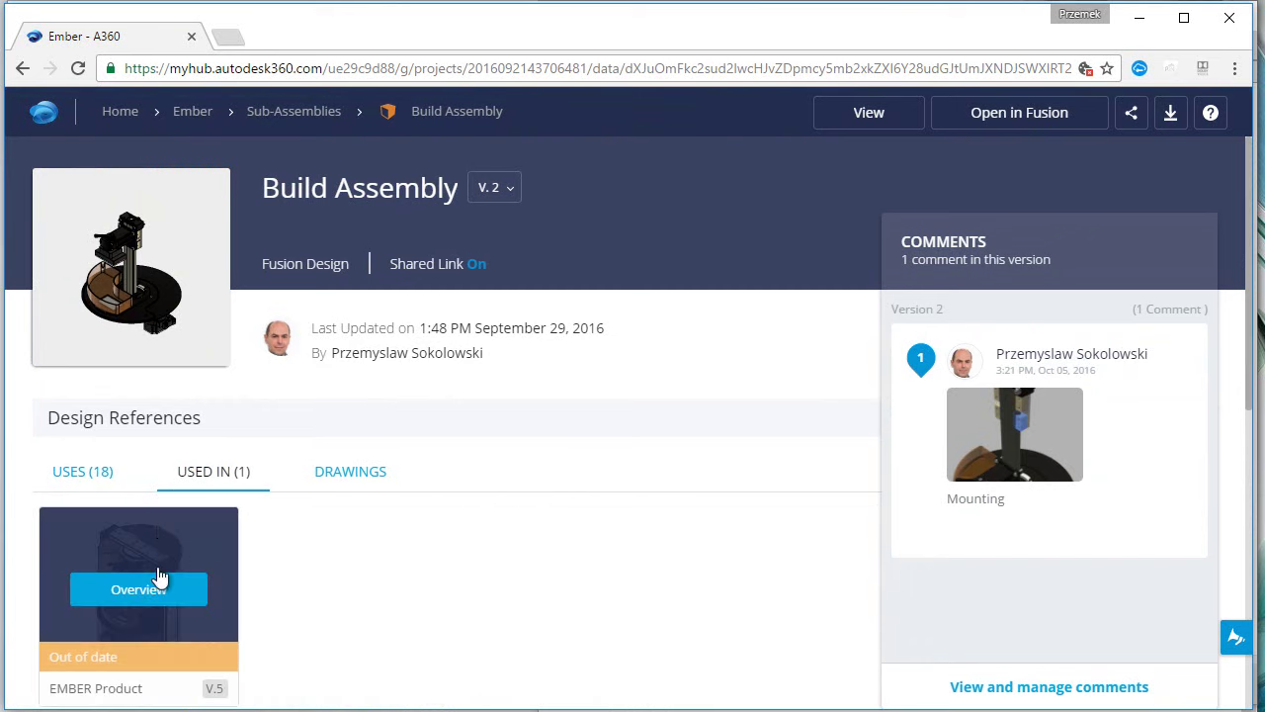
{"action": "mouse_move", "coordinate": [138, 583]}
{"action": "scroll", "coordinate": [321, 601], "scroll_direction": "down", "scroll_amount": 2}
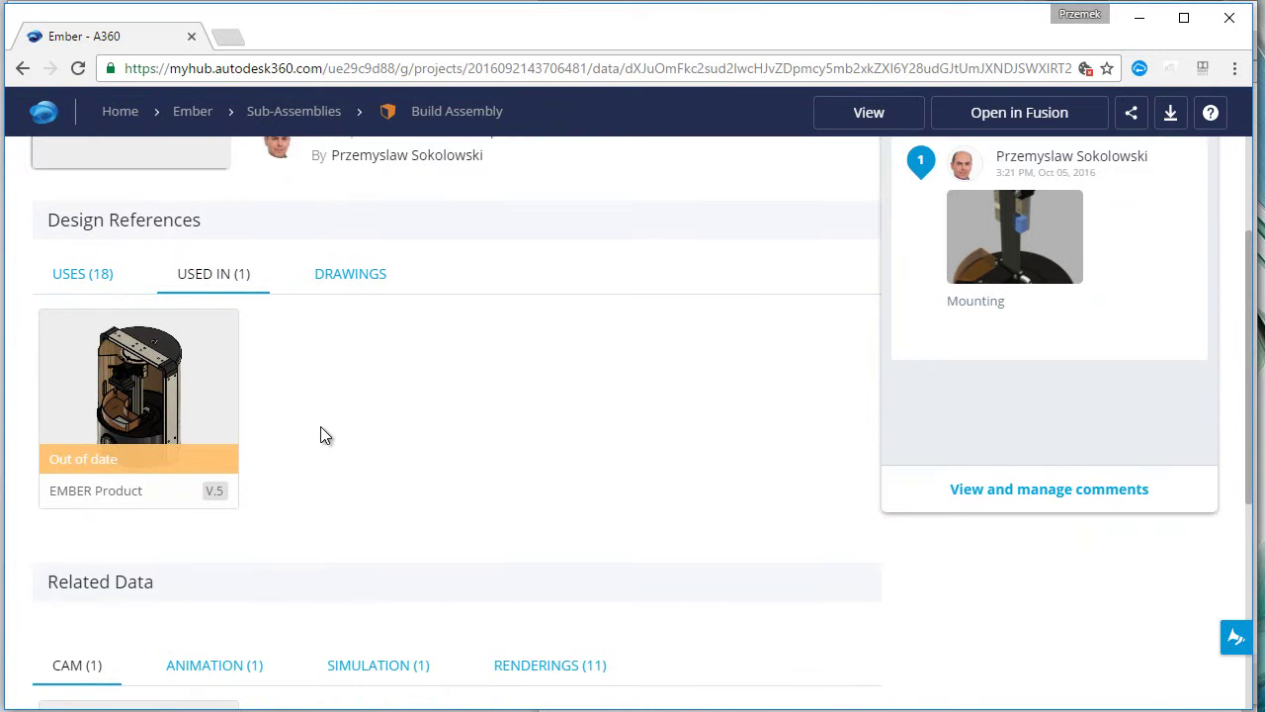
{"action": "scroll", "coordinate": [323, 436], "scroll_direction": "up", "scroll_amount": 2}
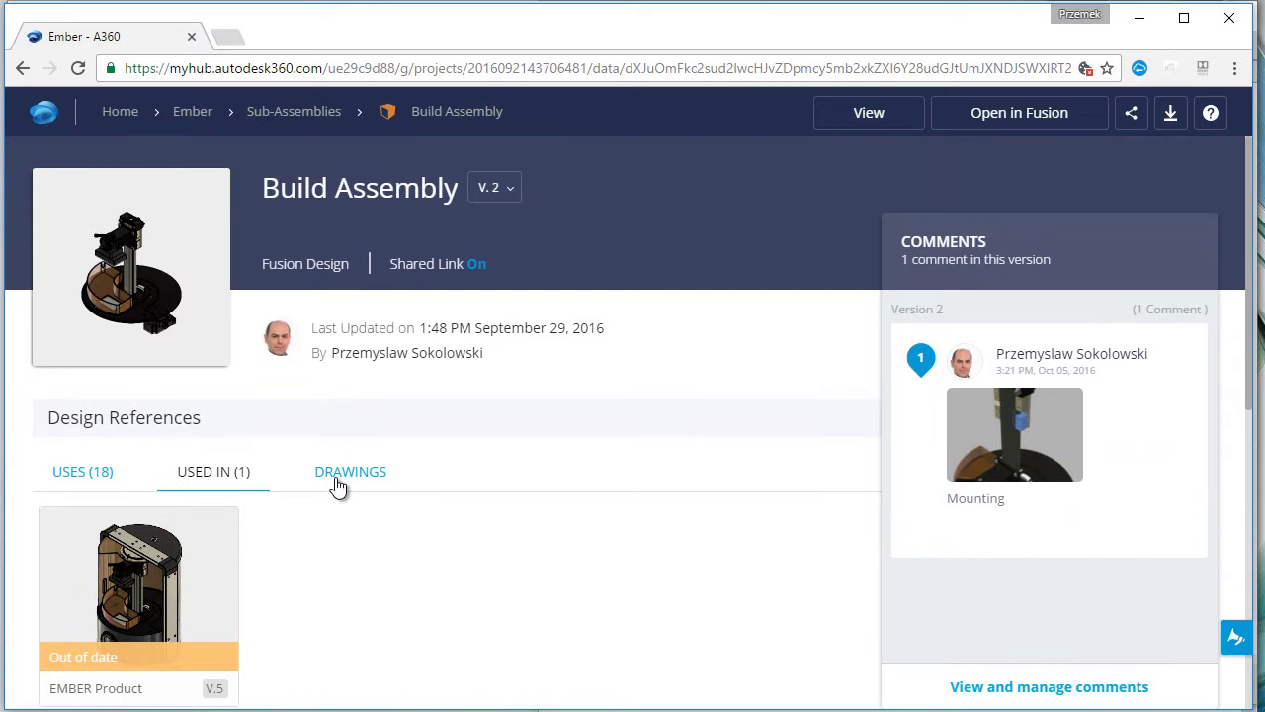
{"action": "scroll", "coordinate": [336, 484], "scroll_direction": "down", "scroll_amount": 2}
{"action": "scroll", "coordinate": [336, 484], "scroll_direction": "down", "scroll_amount": 2}
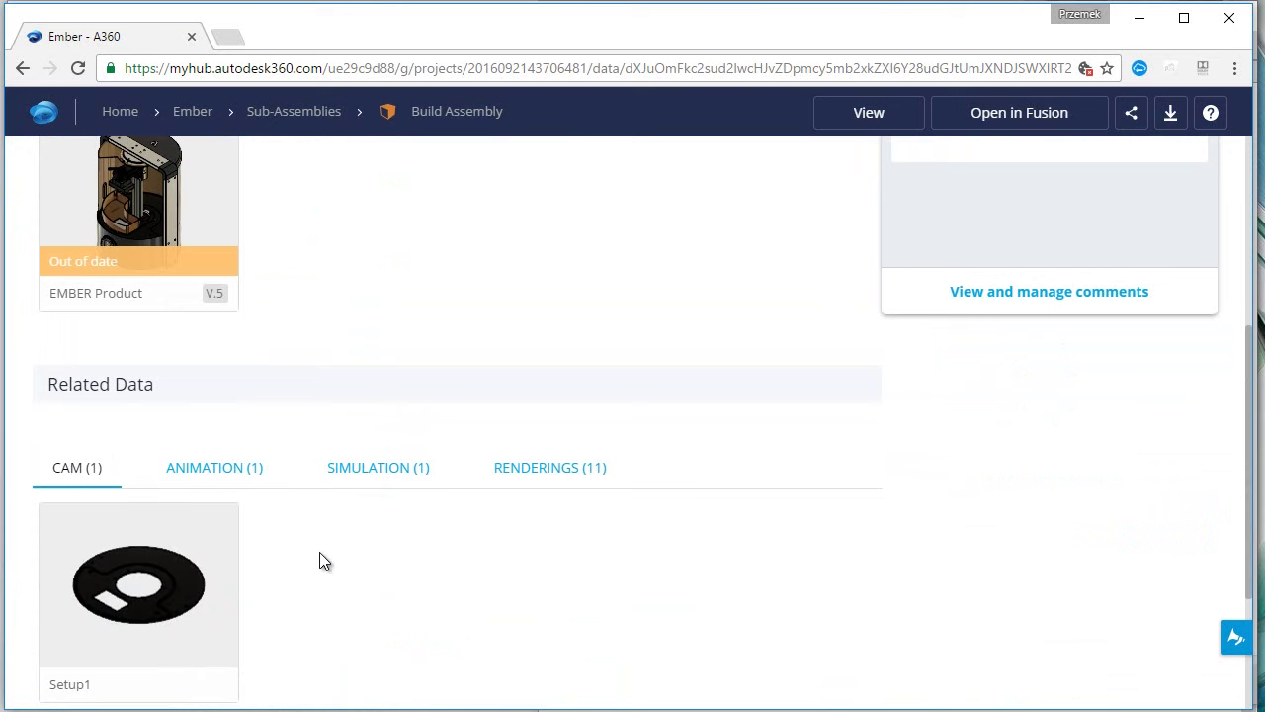
{"action": "left_click", "coordinate": [229, 476]}
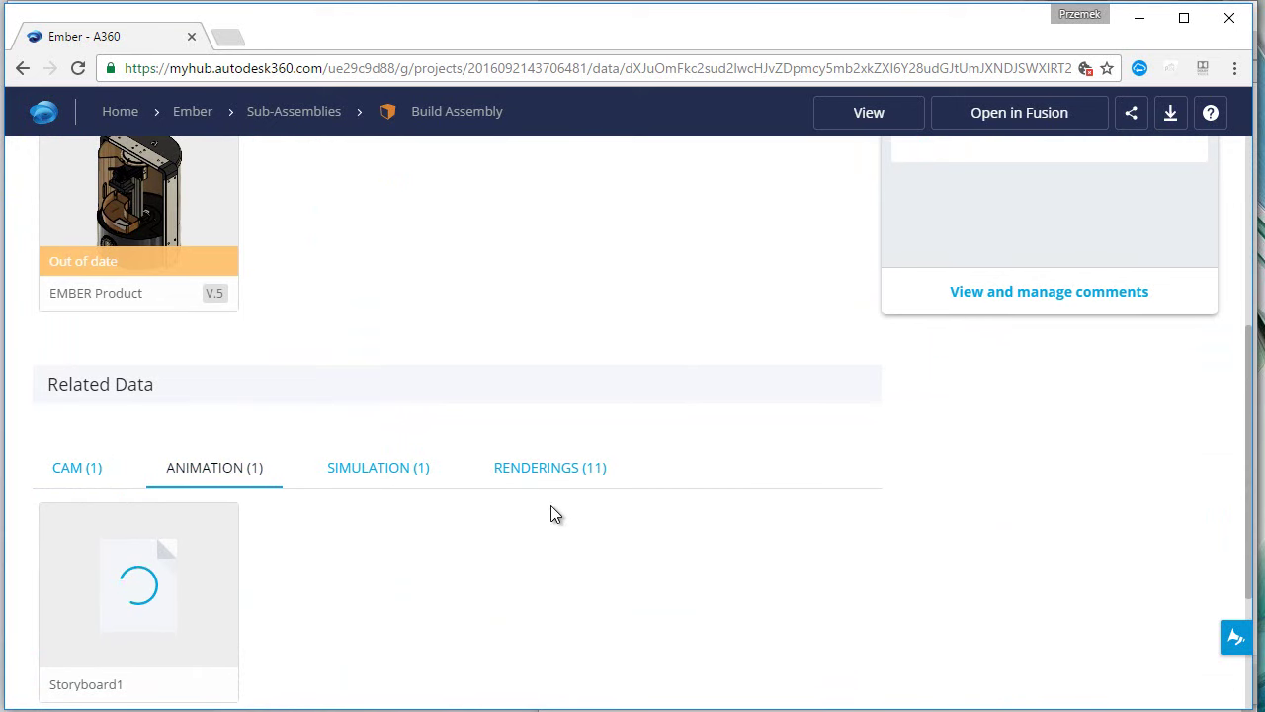
{"action": "scroll", "coordinate": [450, 370], "scroll_direction": "up", "scroll_amount": 4}
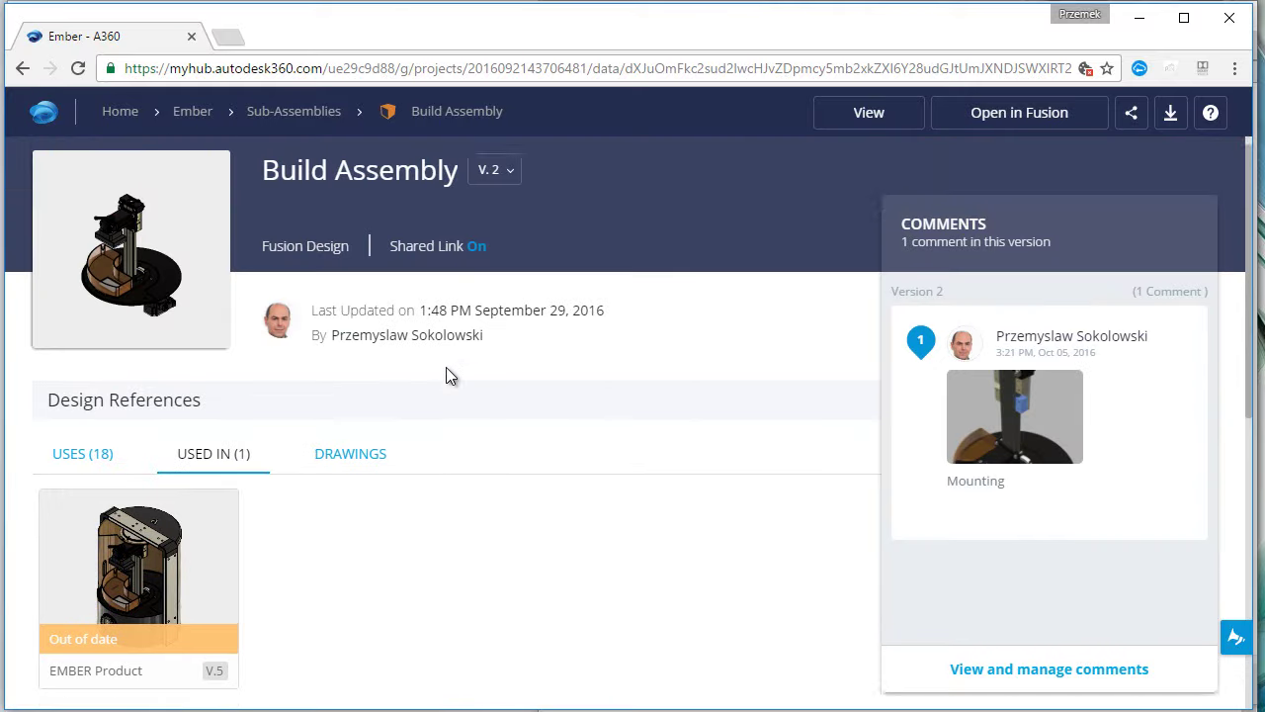
- Open Build Assembly in the 3D viewer, explode the parts fully, then collapse them back
{"action": "left_click", "coordinate": [135, 265]}
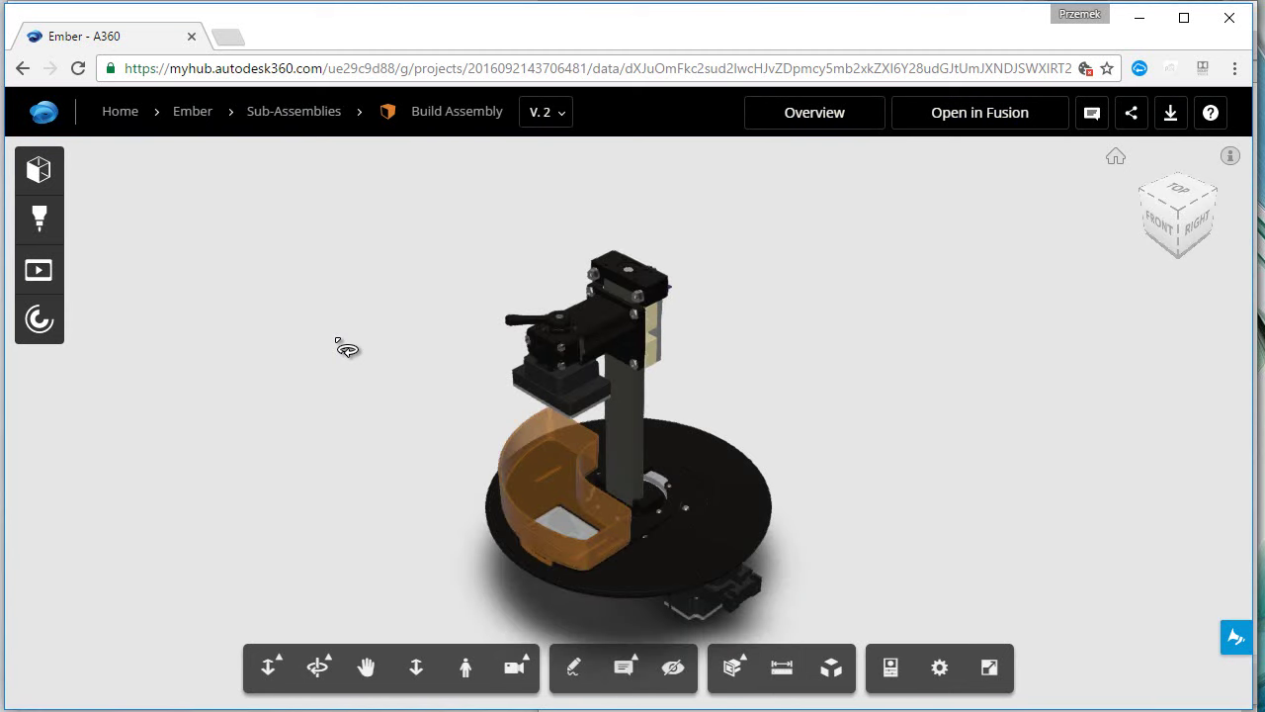
{"action": "mouse_move", "coordinate": [581, 408]}
{"action": "left_mouse_down"}
{"action": "mouse_move", "coordinate": [633, 404]}
{"action": "mouse_move", "coordinate": [553, 432]}
{"action": "mouse_move", "coordinate": [574, 475]}
{"action": "left_mouse_up"}
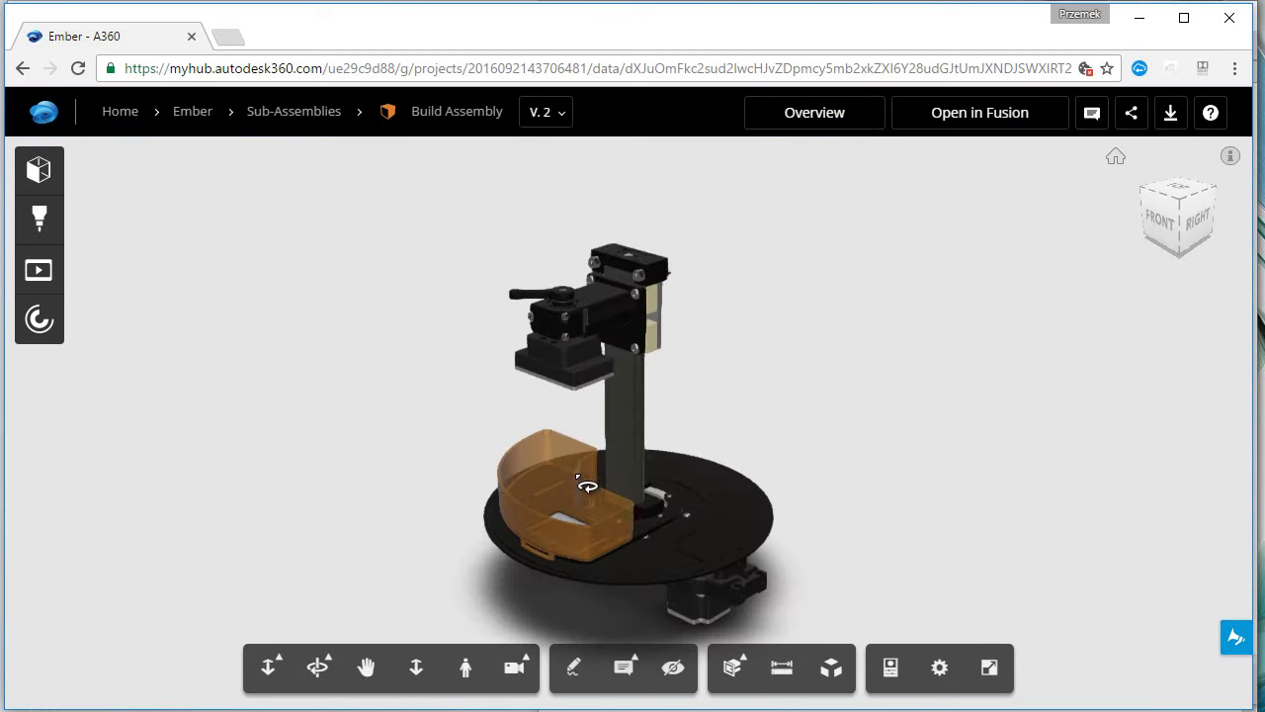
{"action": "left_click", "coordinate": [830, 675]}
{"action": "left_click_drag", "start_coordinate": [728, 620], "coordinate": [871, 624]}
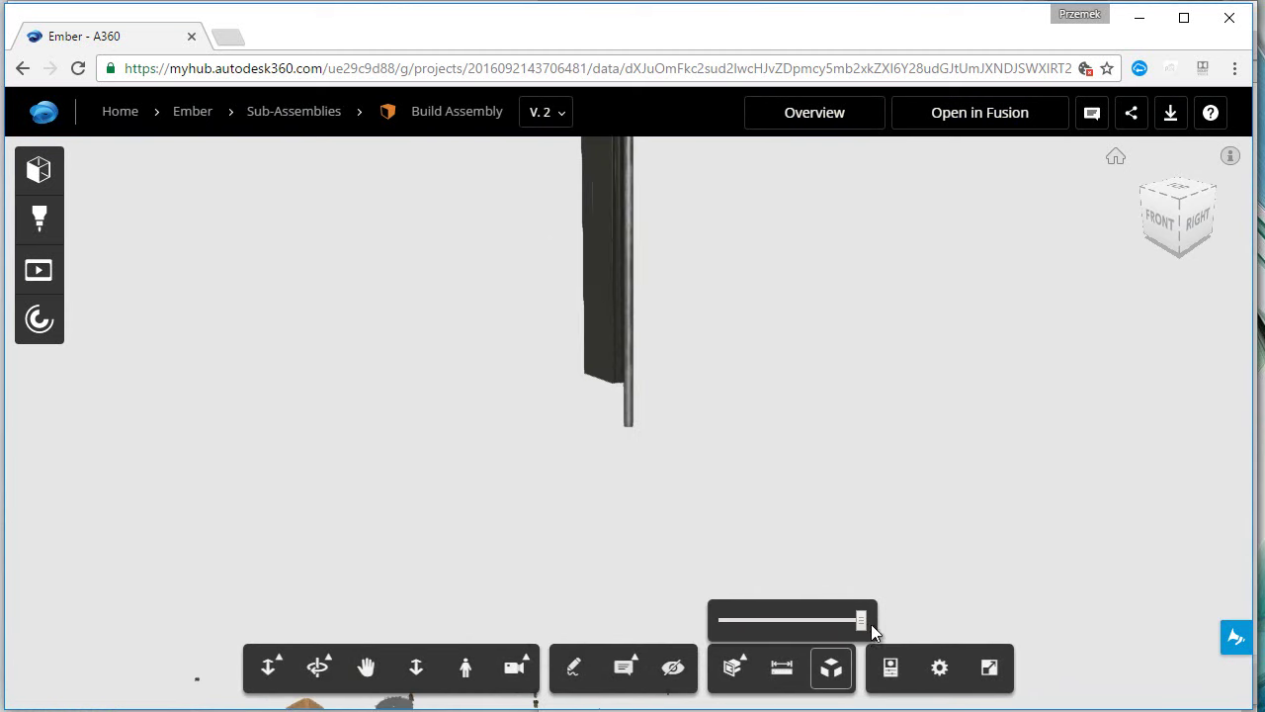
{"action": "mouse_move", "coordinate": [622, 404]}
{"action": "left_mouse_down"}
{"action": "mouse_move", "coordinate": [598, 394]}
{"action": "mouse_move", "coordinate": [633, 494]}
{"action": "left_mouse_up"}
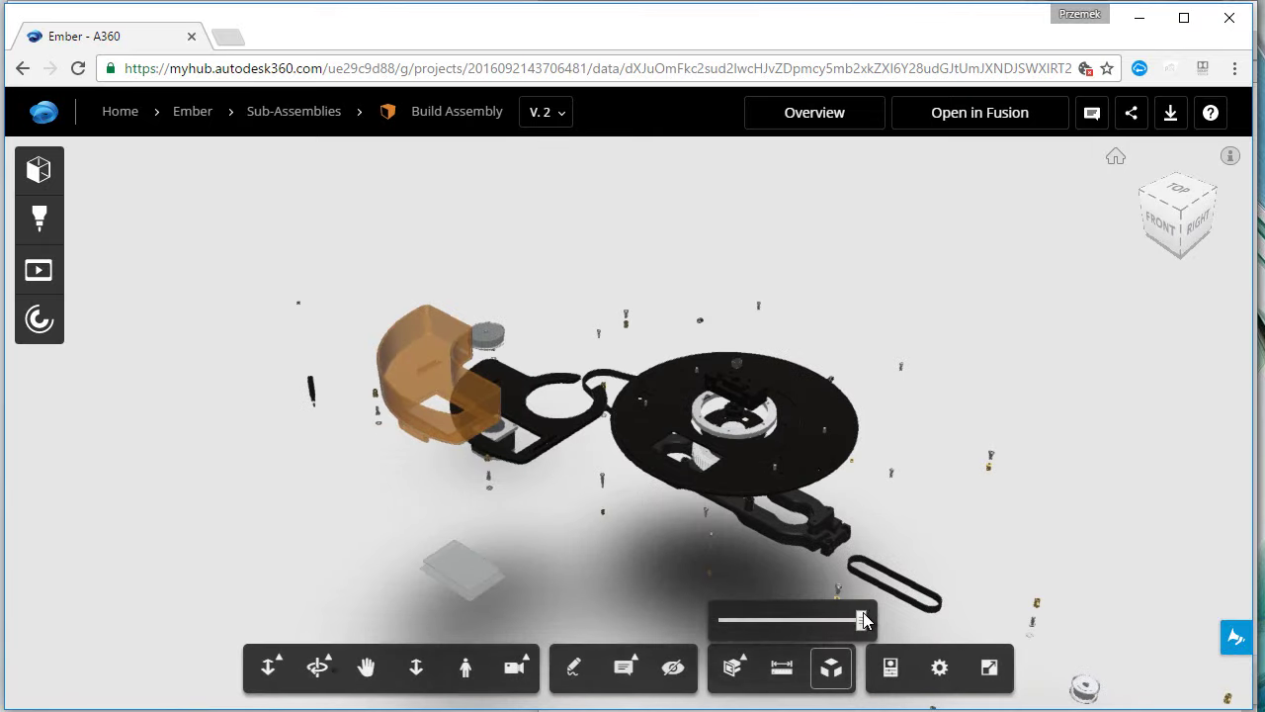
{"action": "left_click_drag", "start_coordinate": [863, 619], "coordinate": [674, 618]}
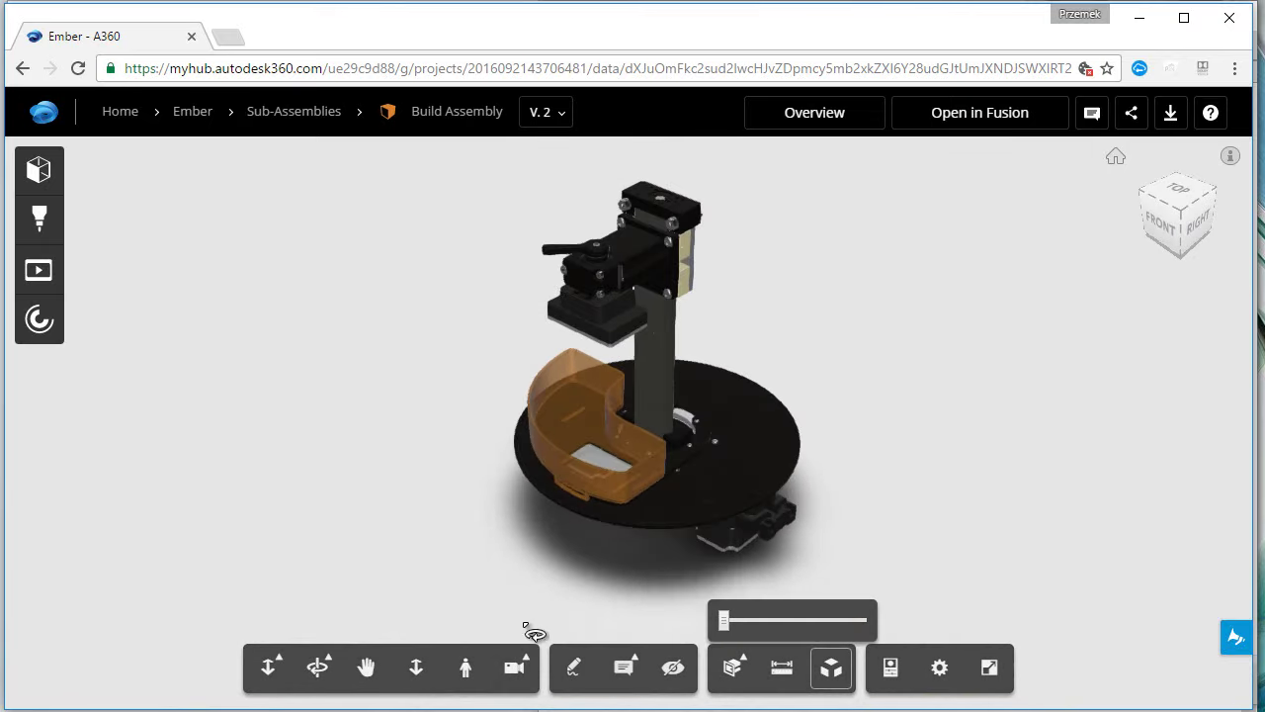
{"action": "left_click", "coordinate": [736, 680]}
{"action": "left_click", "coordinate": [736, 680]}
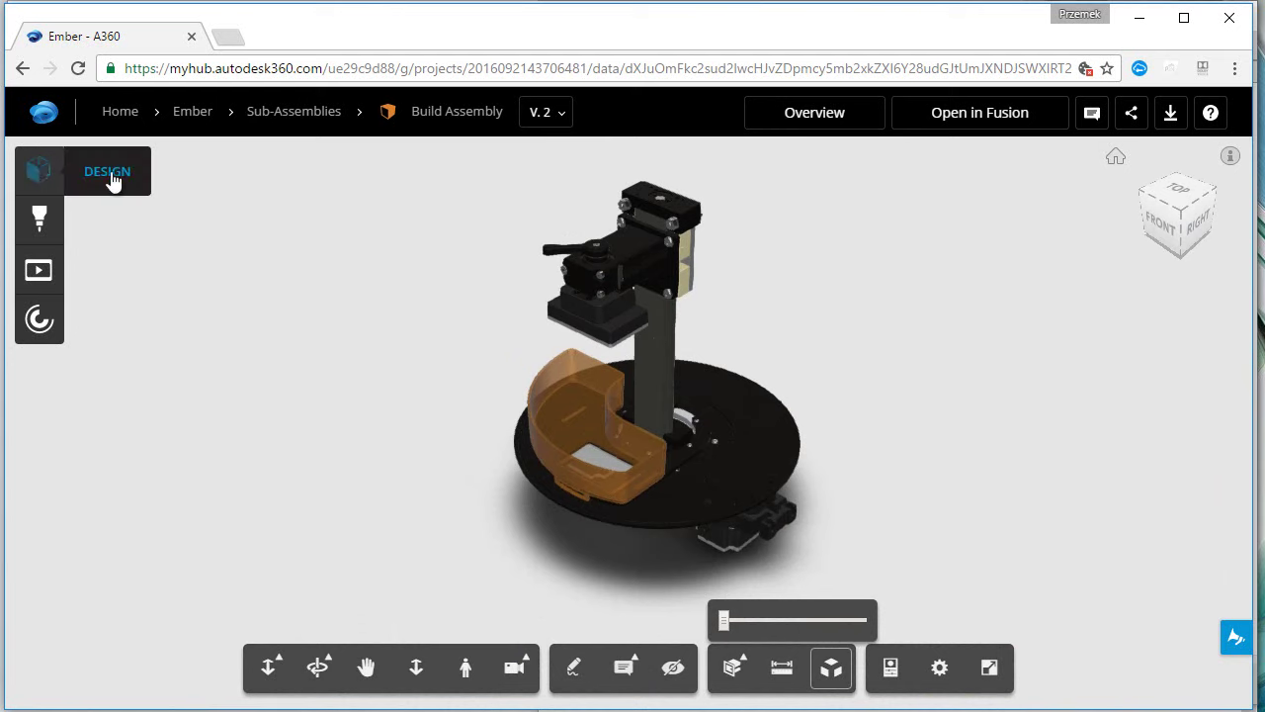
- Expand the nested Build Assembly v2 nodes in the Design browser, then list the animations
{"action": "left_click", "coordinate": [112, 178]}
{"action": "left_click", "coordinate": [90, 271]}
{"action": "left_click", "coordinate": [109, 303]}
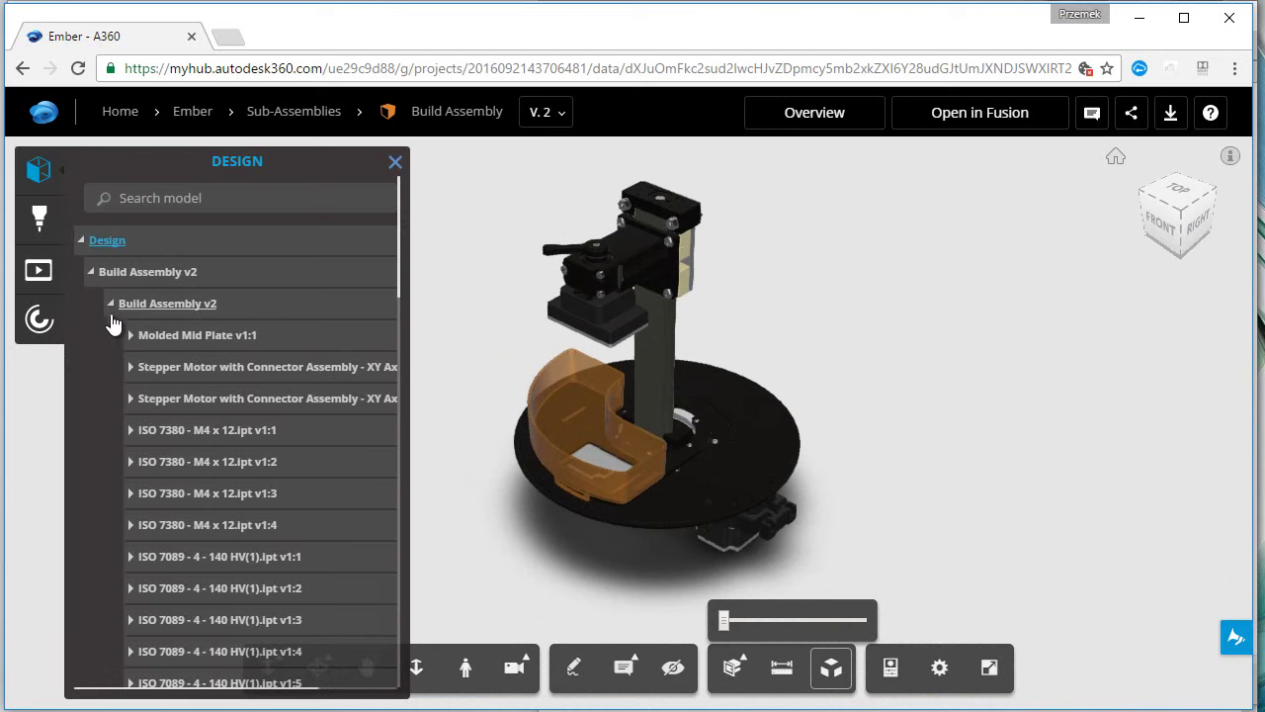
{"action": "scroll", "coordinate": [169, 452], "scroll_direction": "down", "scroll_amount": 3}
{"action": "scroll", "coordinate": [176, 461], "scroll_direction": "down", "scroll_amount": 1}
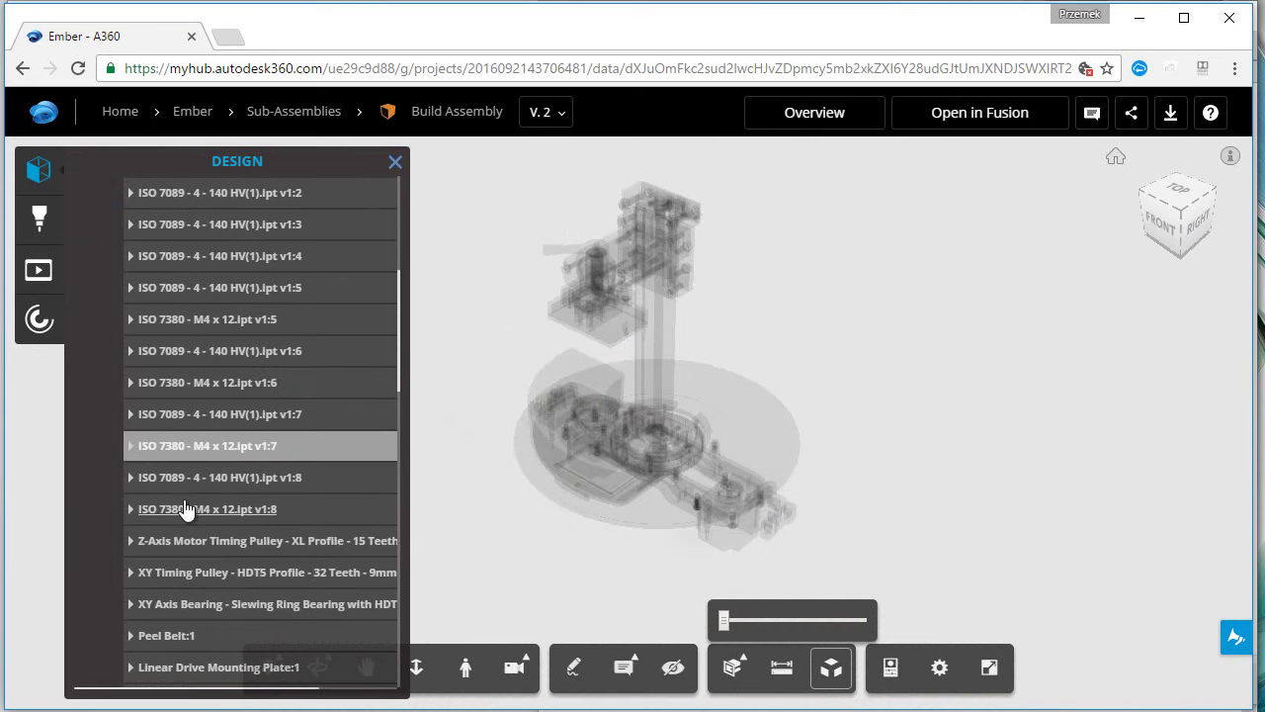
{"action": "scroll", "coordinate": [185, 509], "scroll_direction": "up", "scroll_amount": 5}
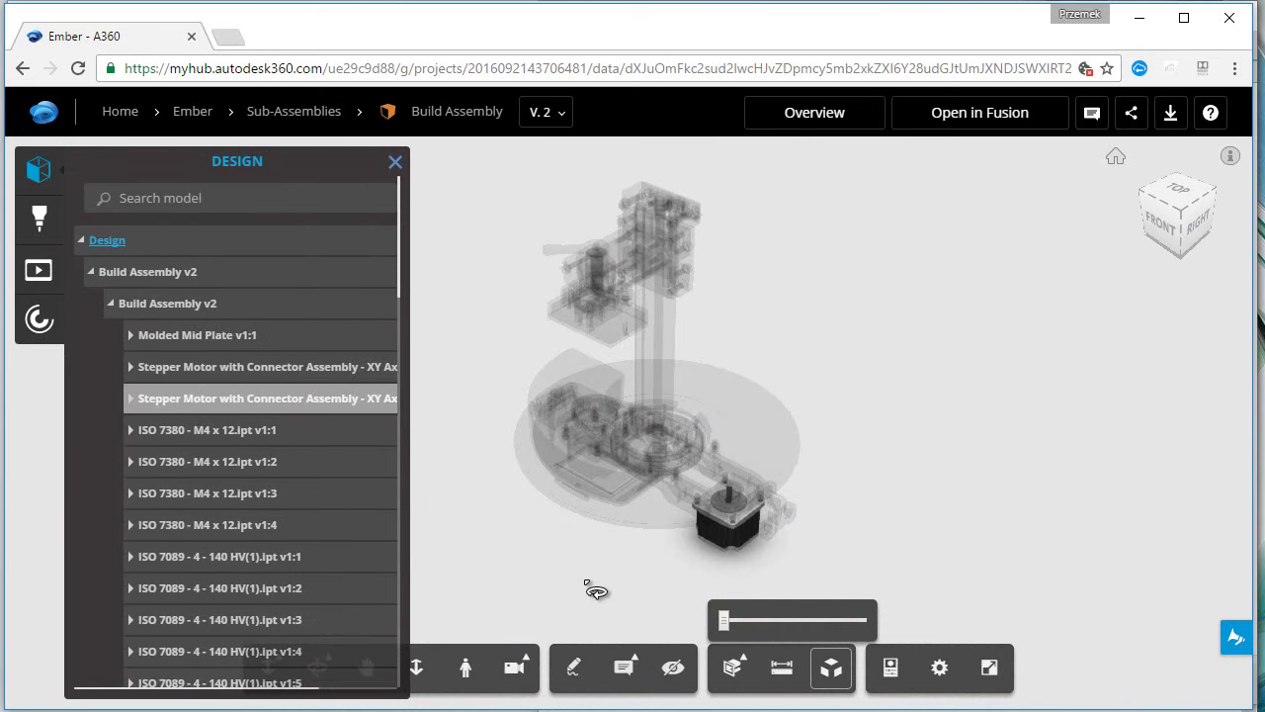
{"action": "left_click_drag", "start_coordinate": [672, 564], "coordinate": [642, 466]}
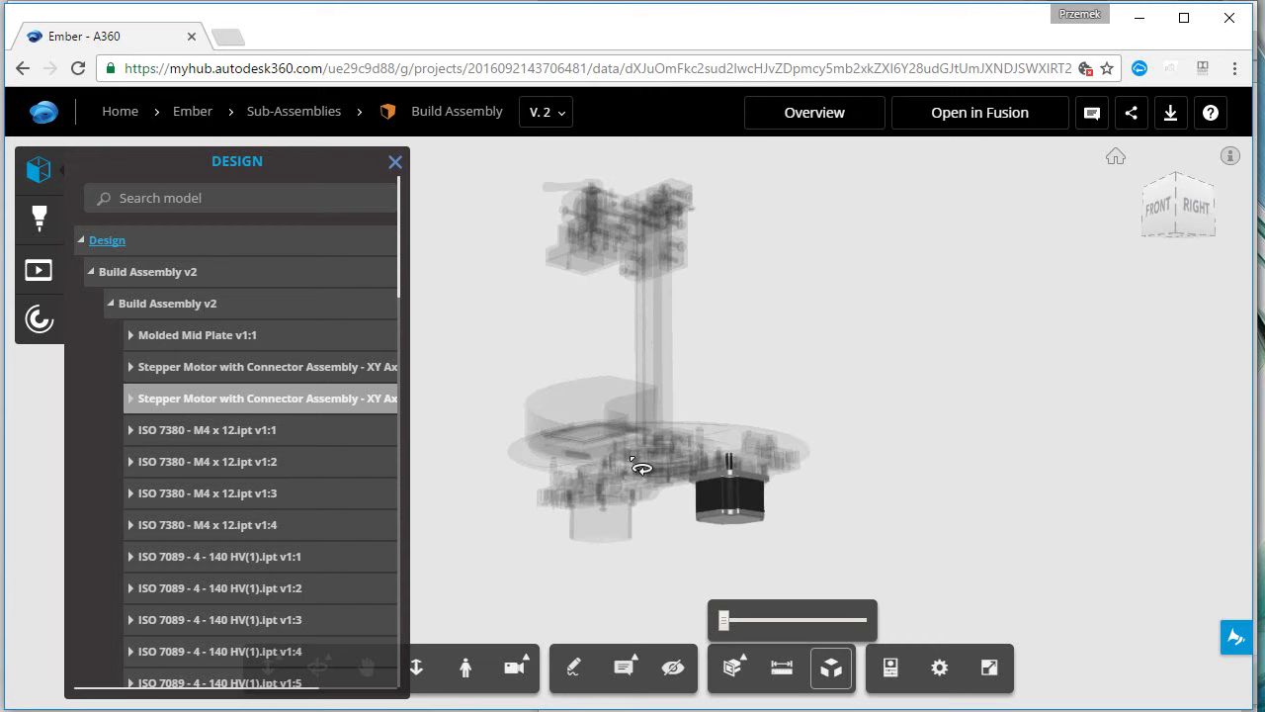
{"action": "left_click", "coordinate": [94, 241]}
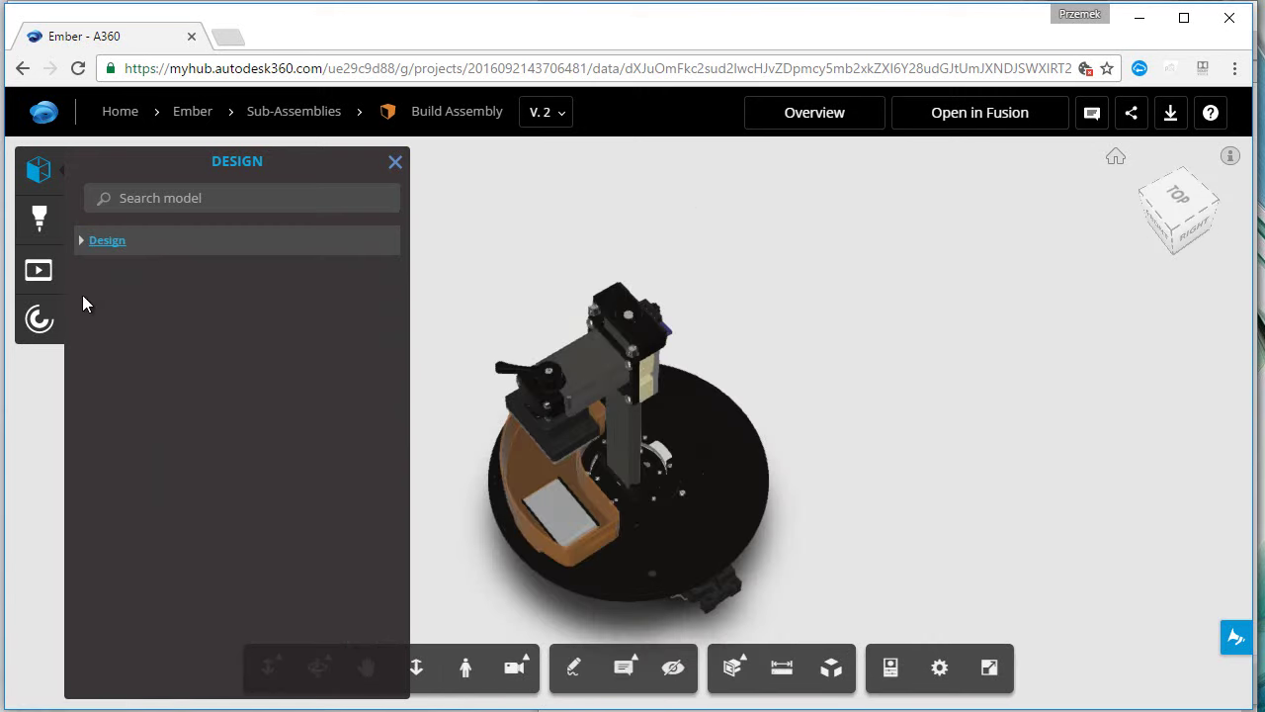
{"action": "left_click", "coordinate": [45, 272]}
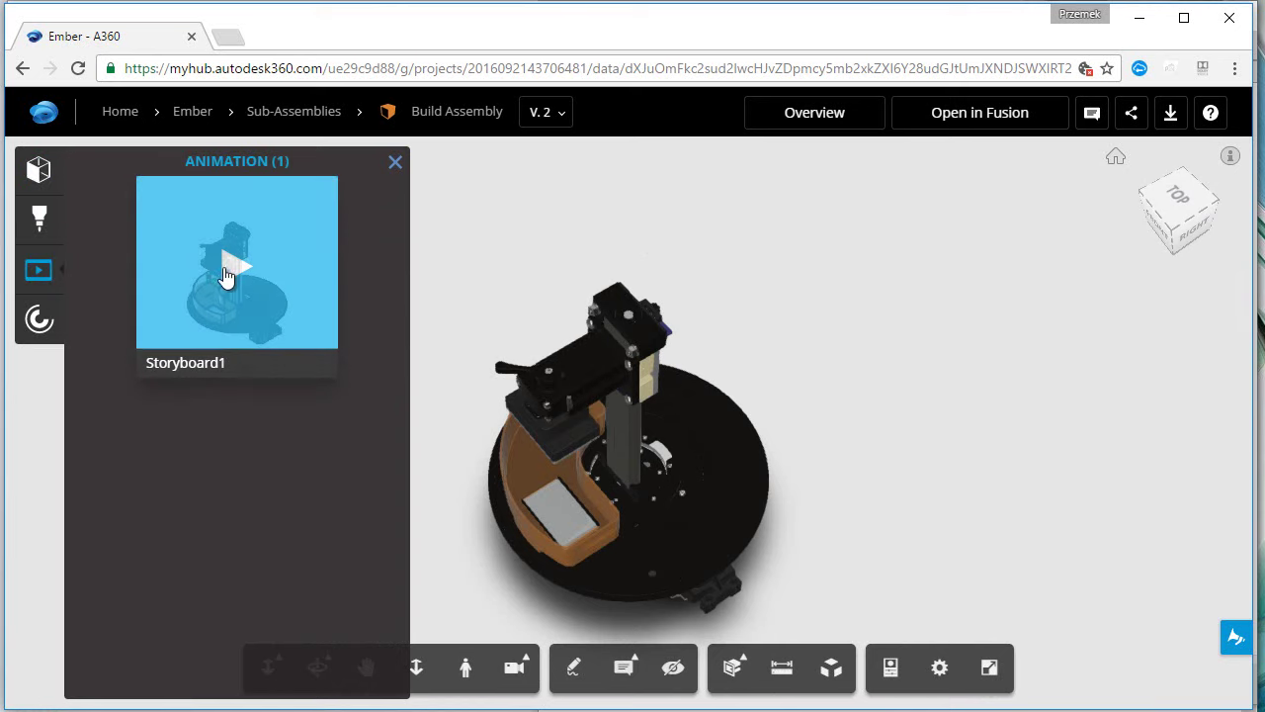
- Select Storyboard1 and play it through to the end
{"action": "left_click", "coordinate": [226, 276]}
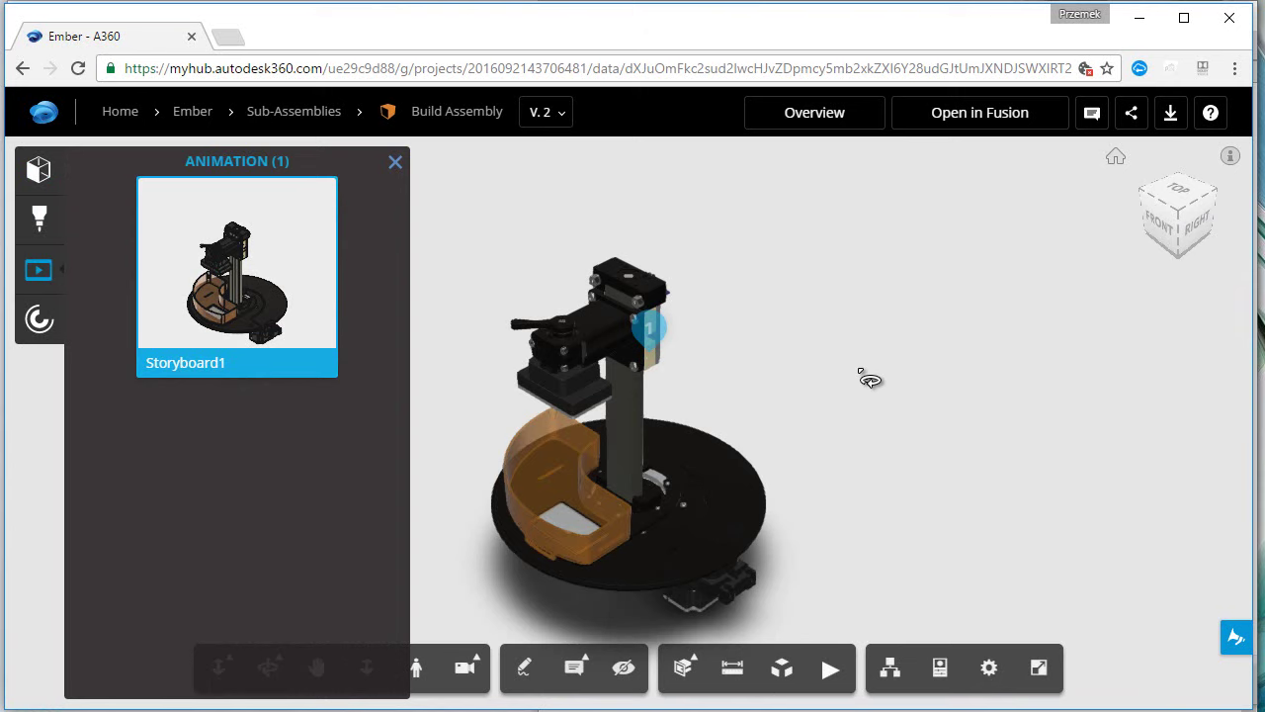
{"action": "left_click", "coordinate": [828, 668]}
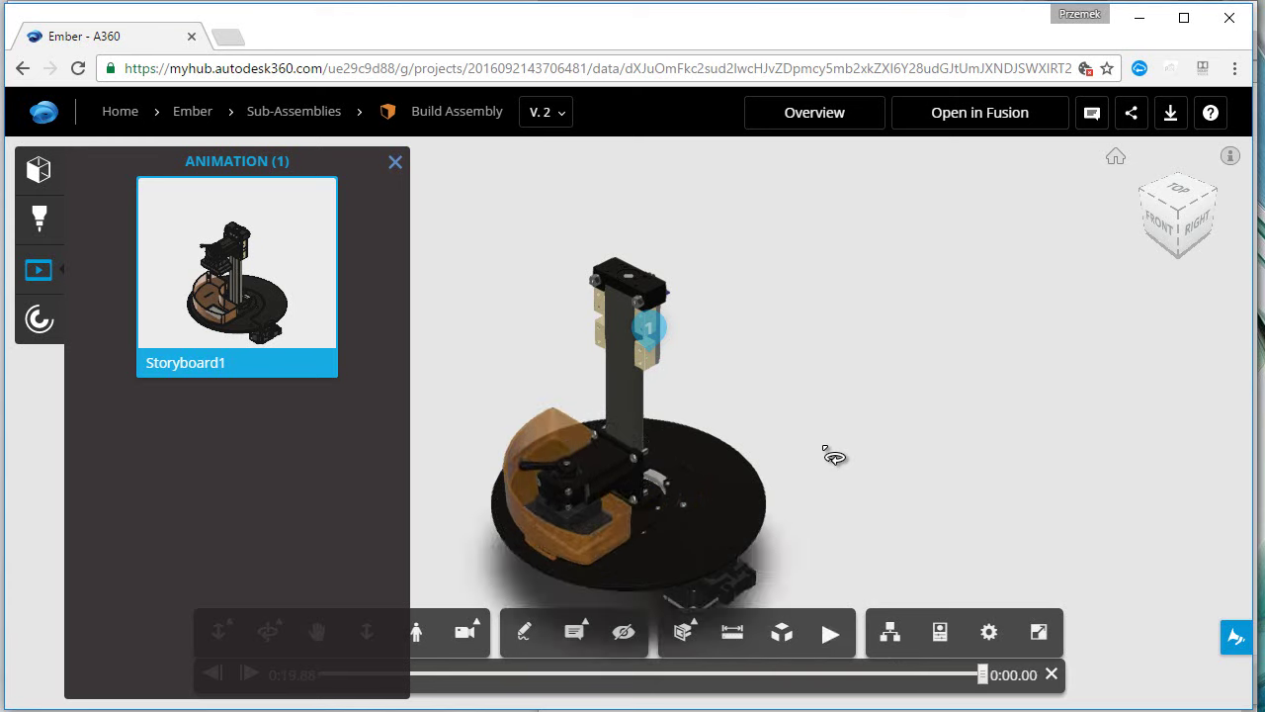
- Close the animation panels, show the version's comments, and orbit to view the underside
{"action": "left_click", "coordinate": [395, 163]}
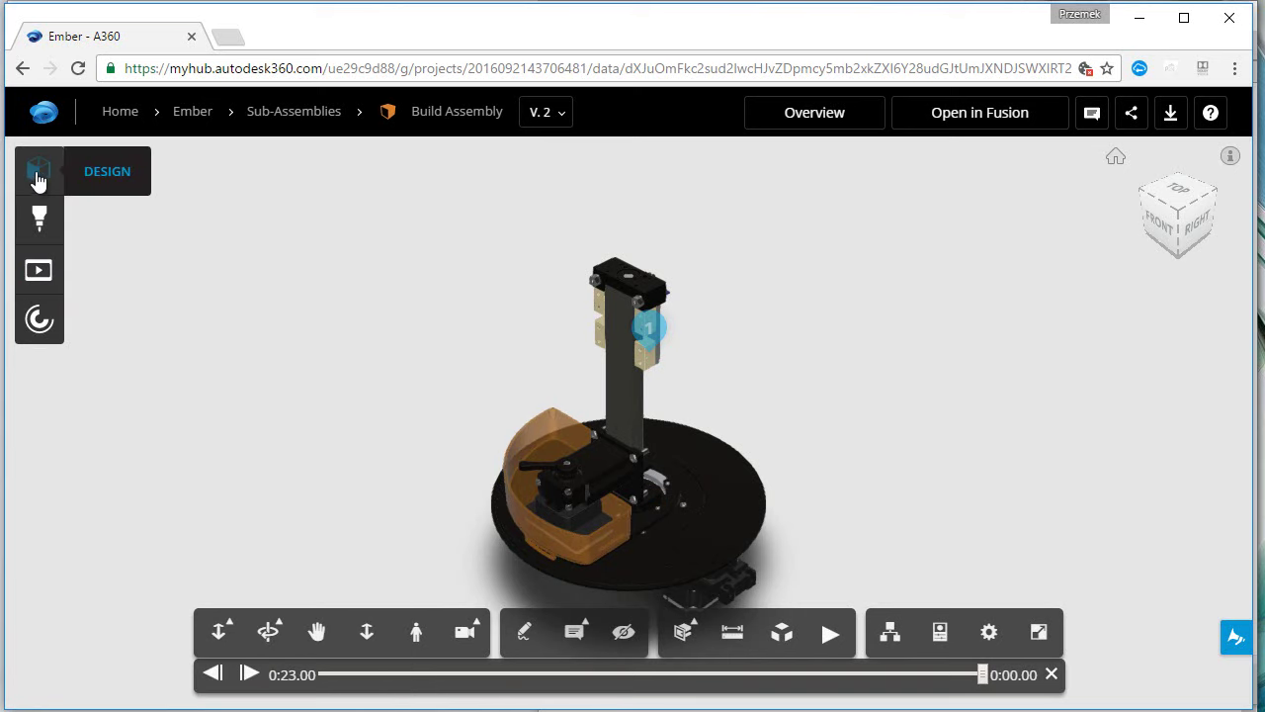
{"action": "left_click", "coordinate": [39, 171]}
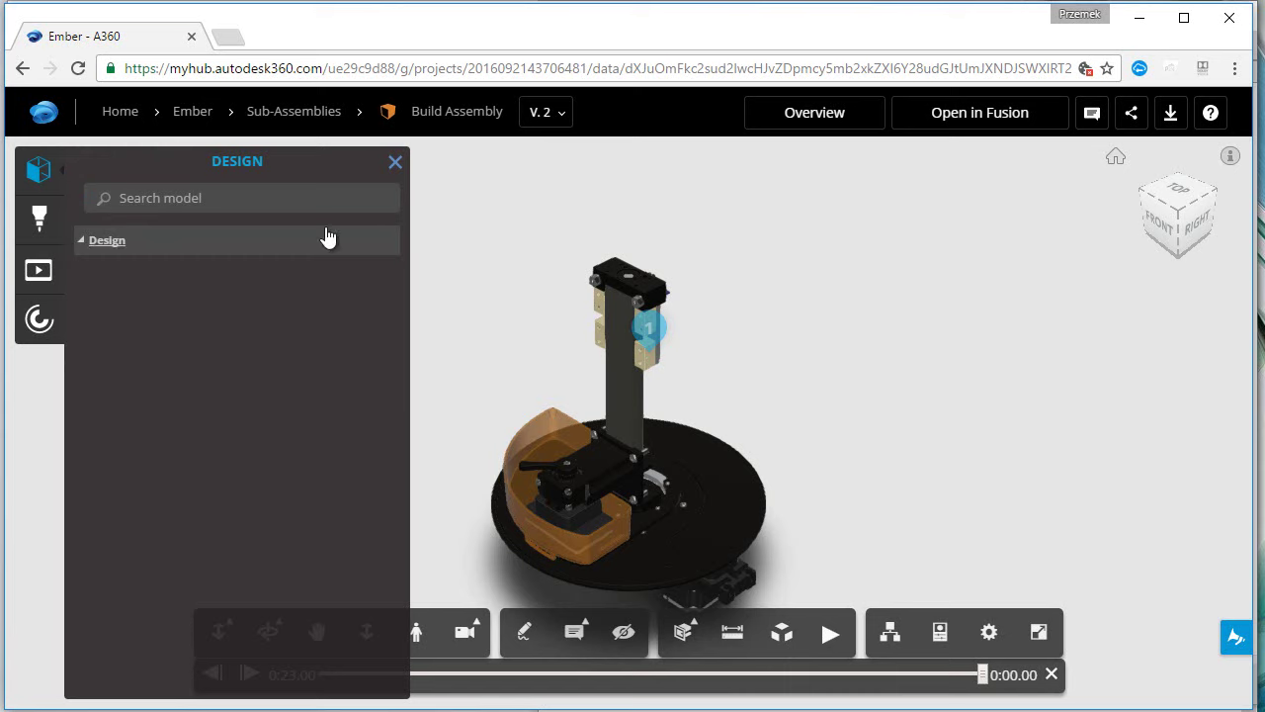
{"action": "left_click", "coordinate": [395, 162]}
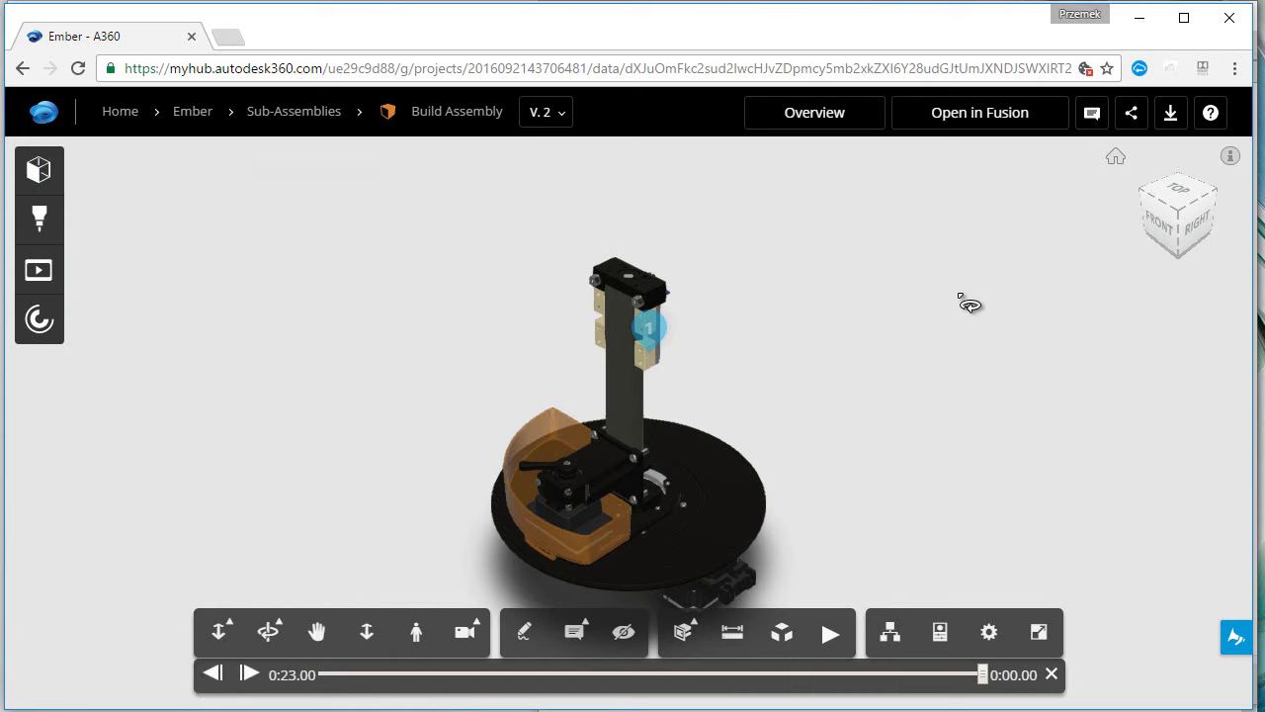
{"action": "left_click", "coordinate": [1092, 115]}
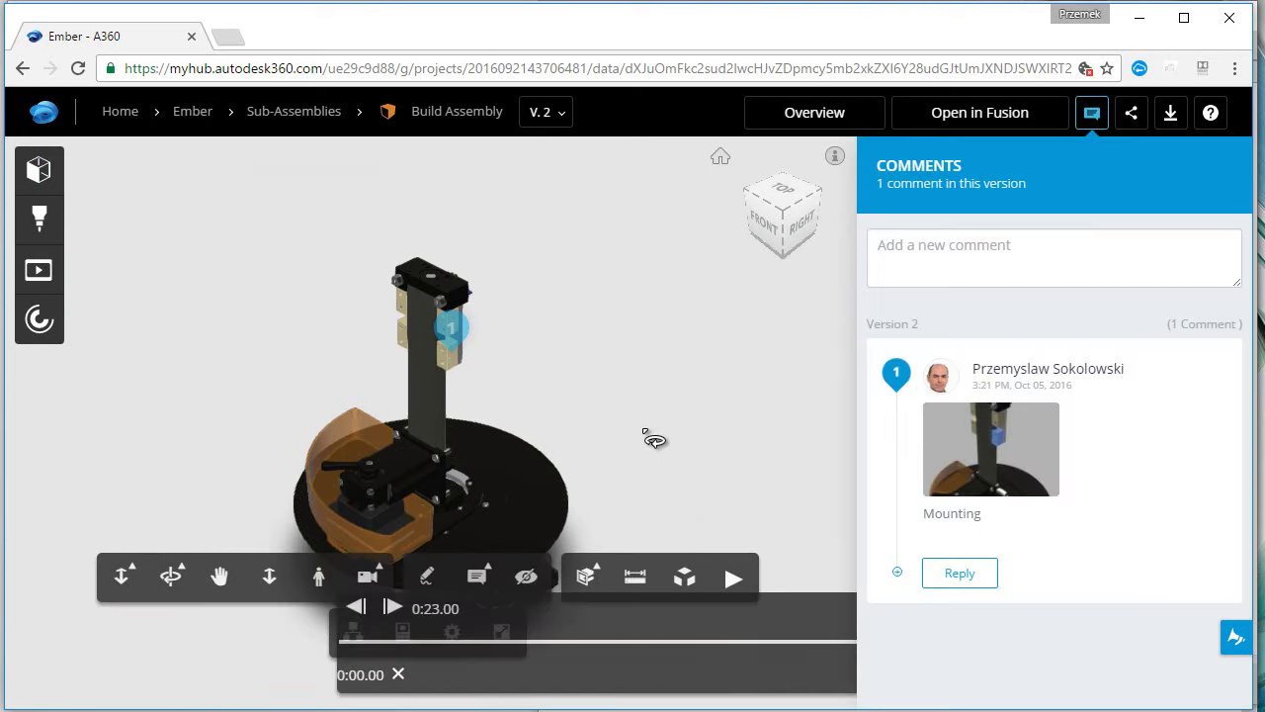
{"action": "left_click", "coordinate": [398, 674]}
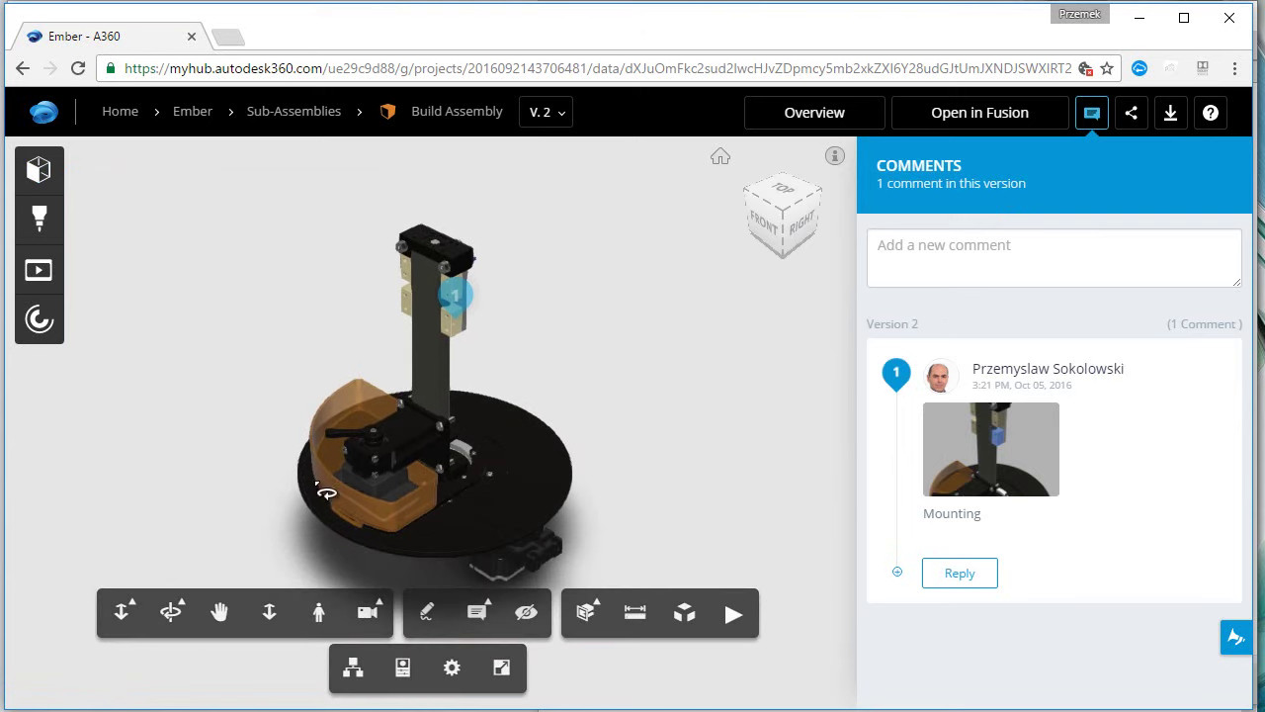
{"action": "mouse_move", "coordinate": [446, 574]}
{"action": "left_mouse_down"}
{"action": "mouse_move", "coordinate": [351, 482]}
{"action": "mouse_move", "coordinate": [350, 380]}
{"action": "left_mouse_up"}
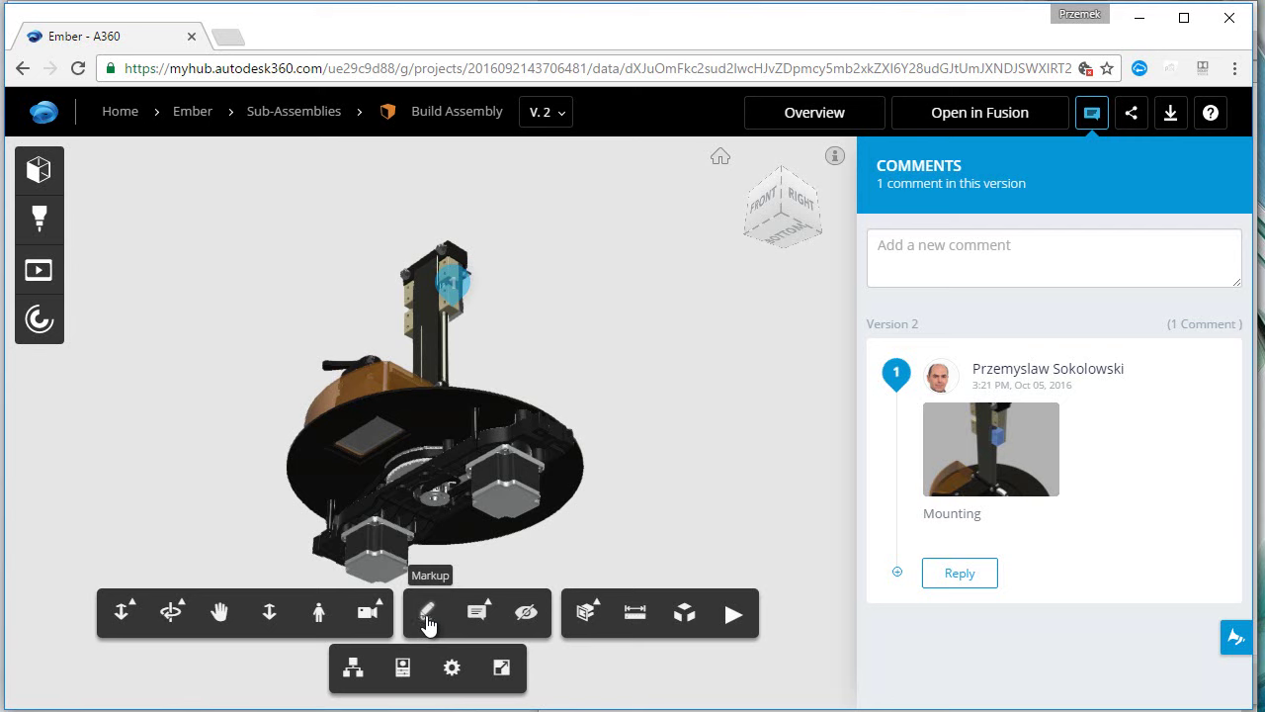
- Draw a cloud markup around the lower motor and save it as a comment
{"action": "left_click", "coordinate": [428, 618]}
{"action": "left_click", "coordinate": [212, 685]}
{"action": "mouse_move", "coordinate": [300, 522]}
{"action": "left_mouse_down"}
{"action": "mouse_move", "coordinate": [440, 580]}
{"action": "mouse_move", "coordinate": [437, 601]}
{"action": "left_mouse_up"}
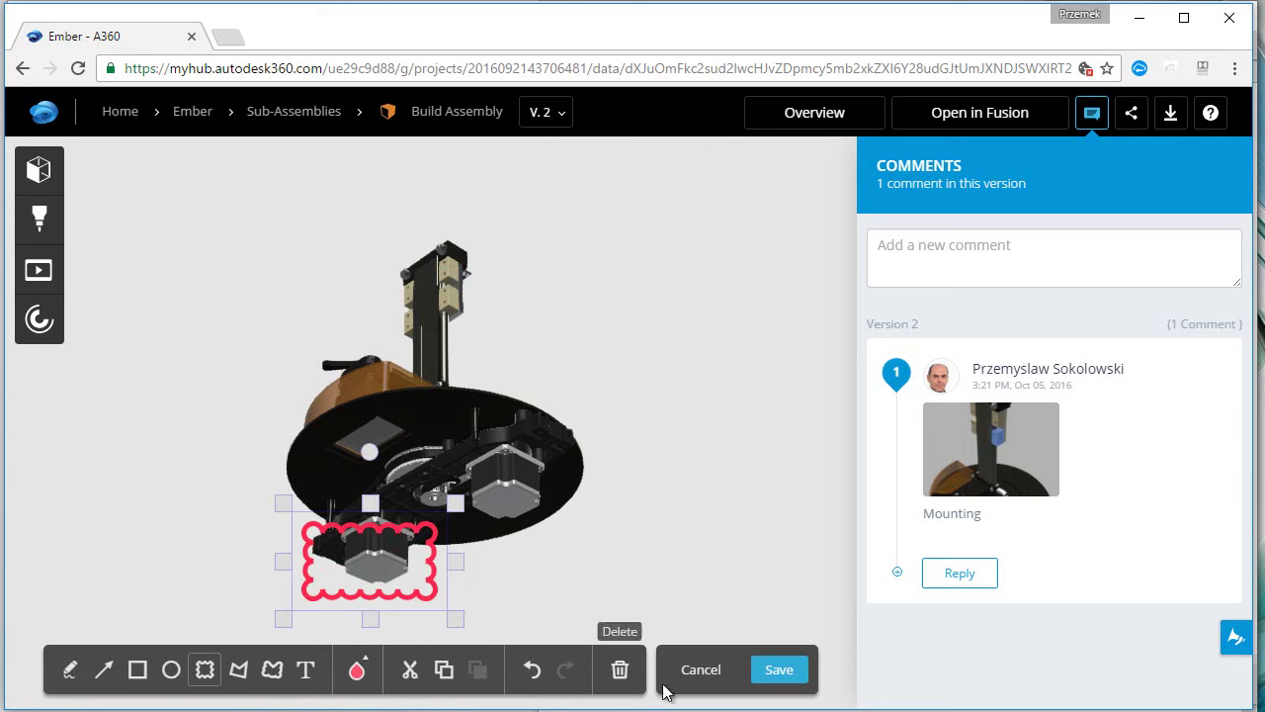
{"action": "left_click", "coordinate": [777, 669]}
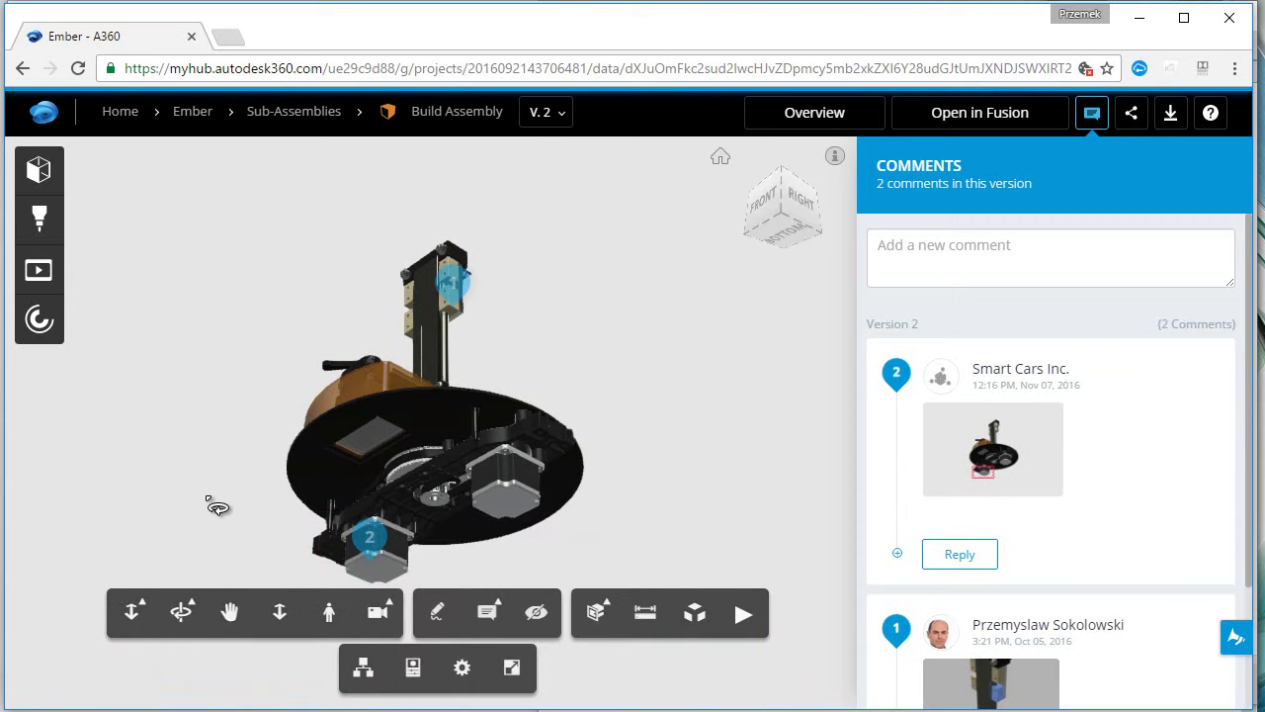
- Post the comment 'Jaki typ silnika został użyty?' on the right-hand motor object
{"action": "left_click", "coordinate": [497, 618]}
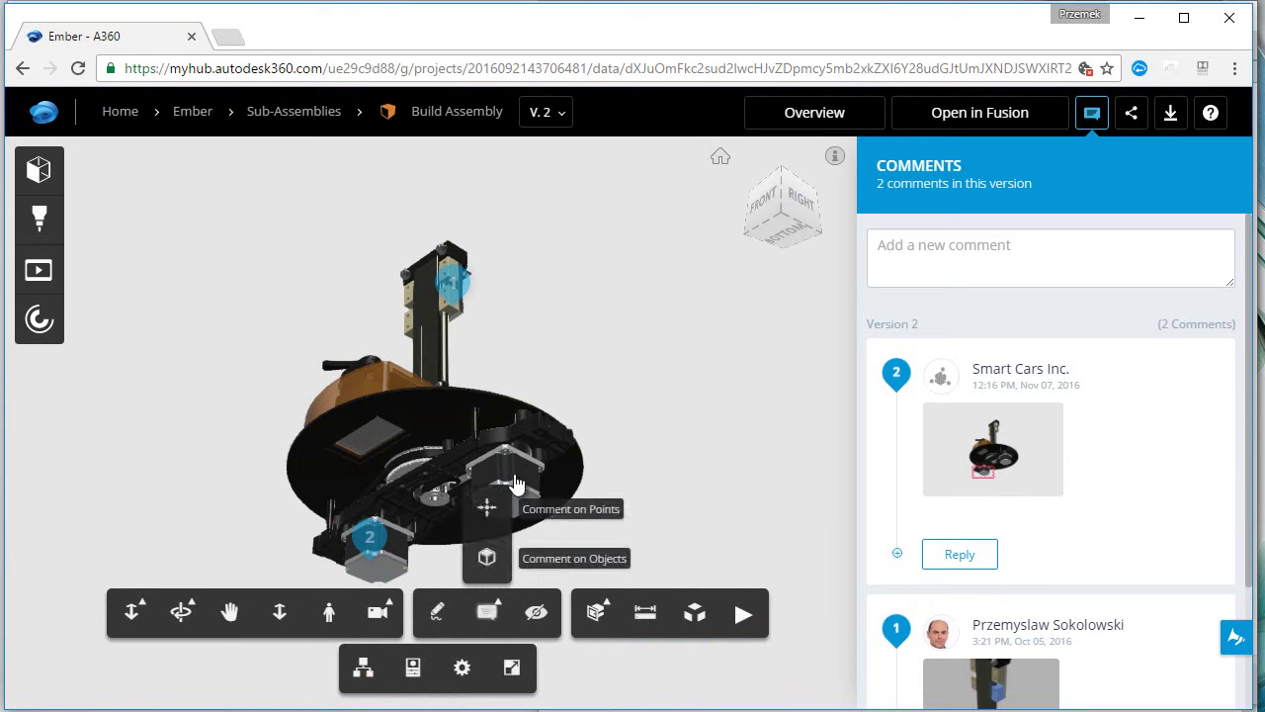
{"action": "left_click", "coordinate": [514, 482]}
{"action": "left_click", "coordinate": [503, 618]}
{"action": "left_click", "coordinate": [491, 559]}
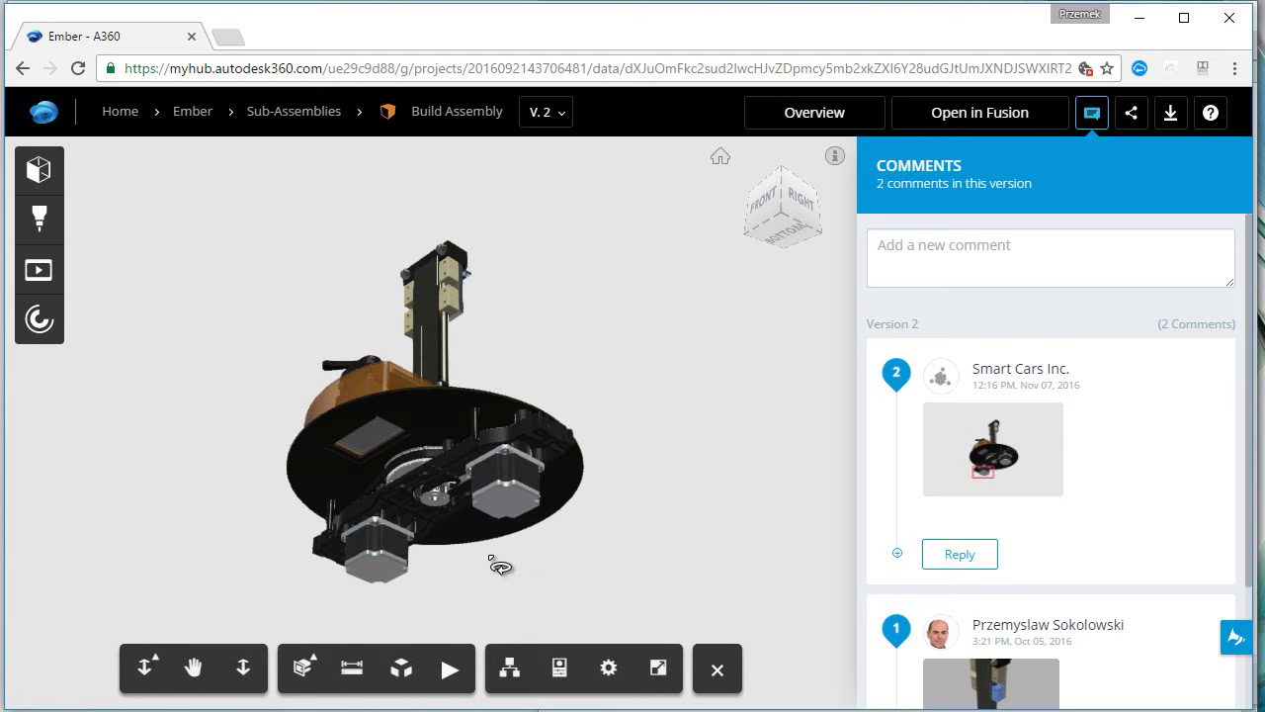
{"action": "left_click", "coordinate": [504, 479]}
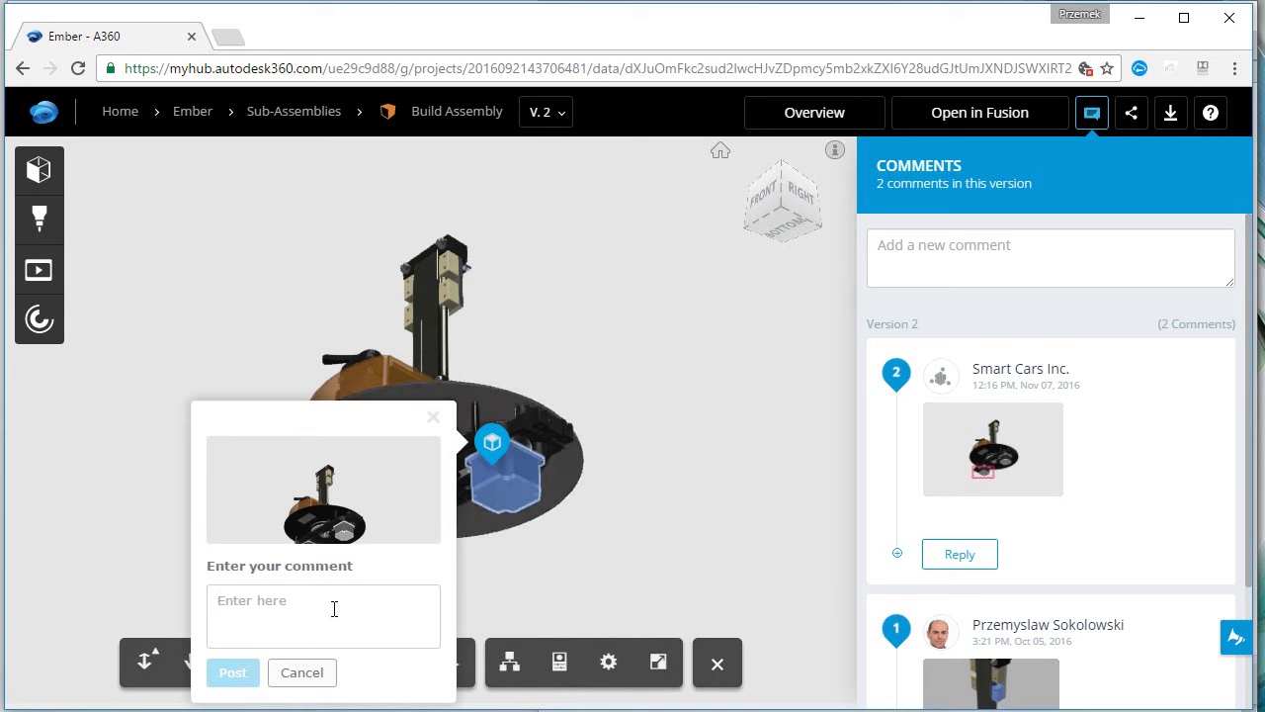
{"action": "type", "text": "J"}
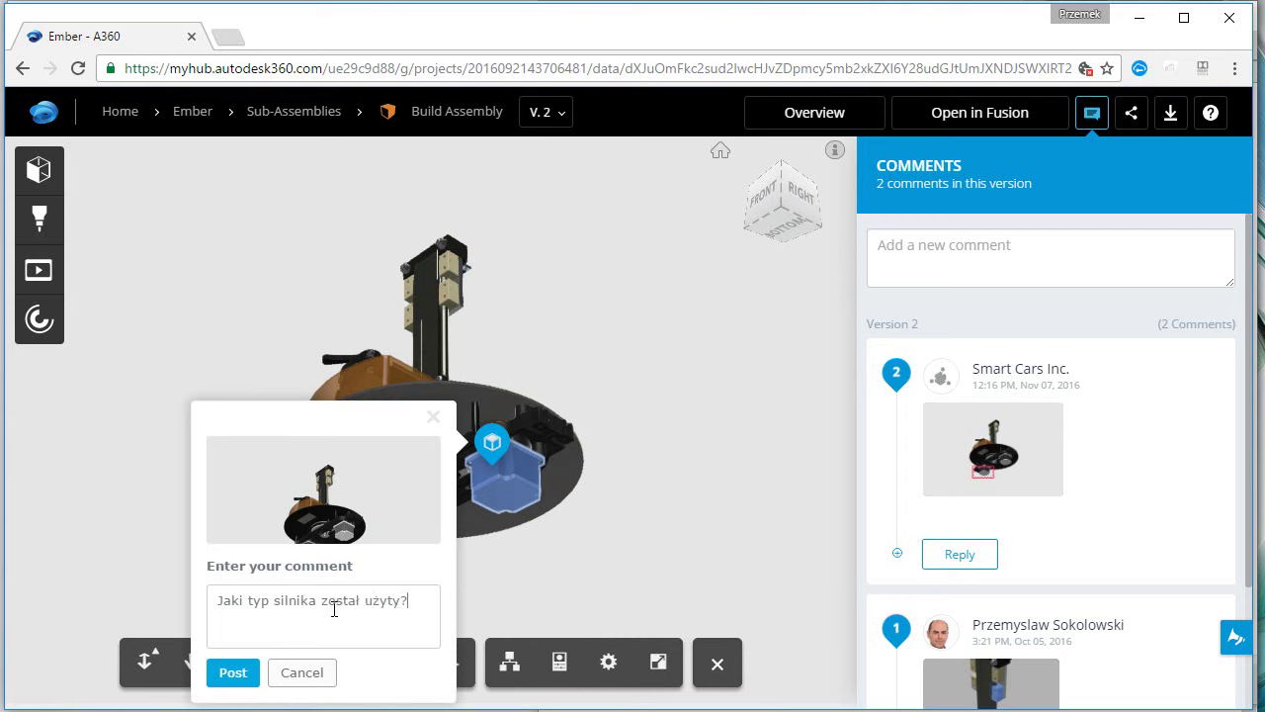
{"action": "left_click", "coordinate": [237, 673]}
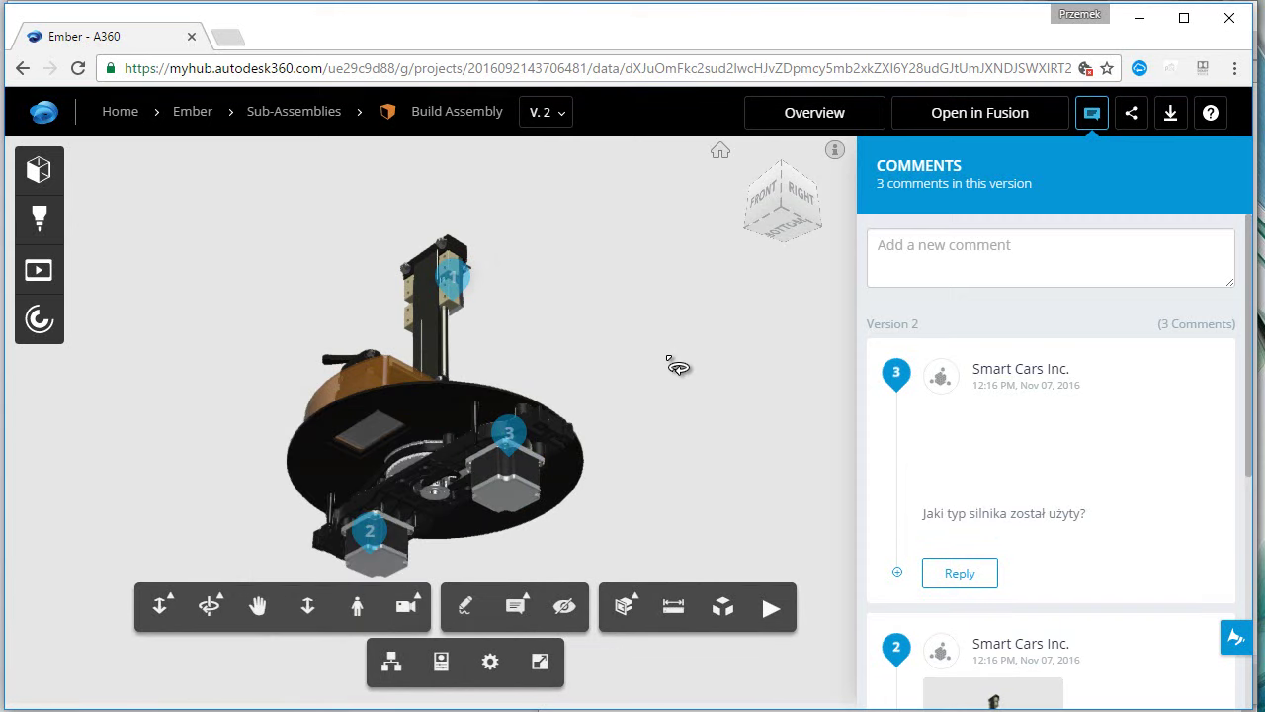
{"action": "scroll", "coordinate": [1146, 446], "scroll_direction": "down", "scroll_amount": 3}
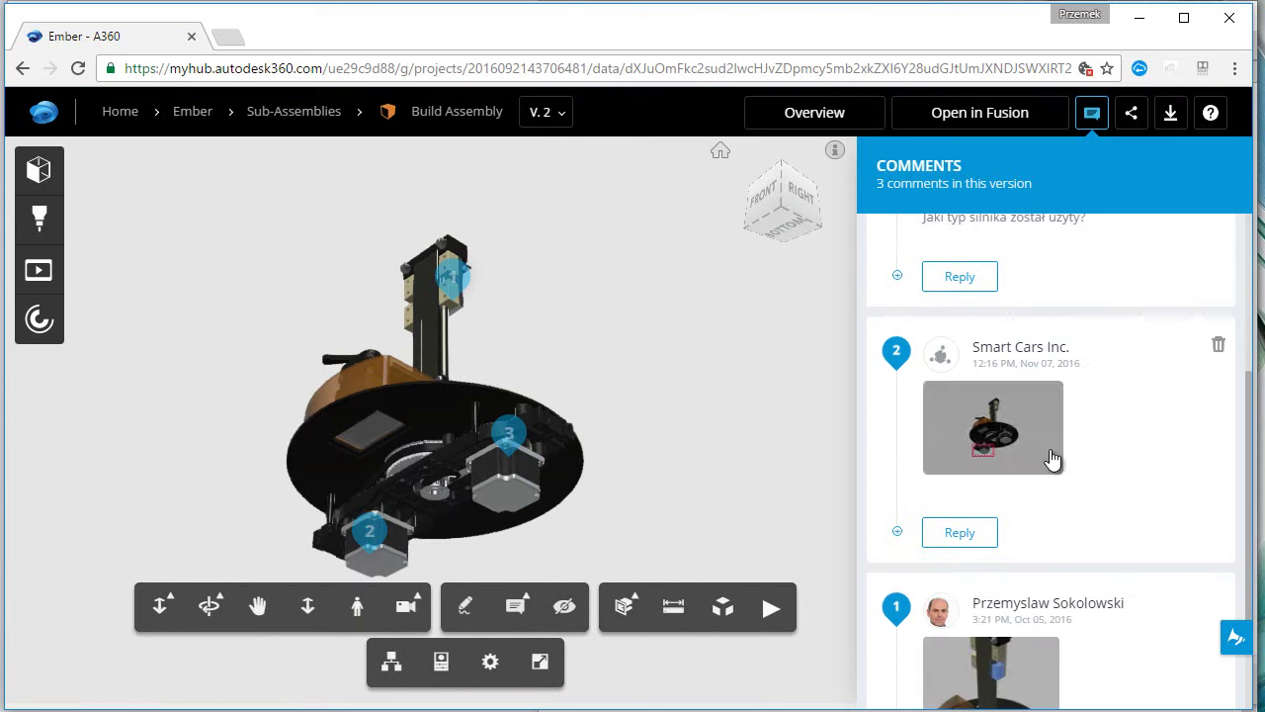
{"action": "scroll", "coordinate": [1087, 460], "scroll_direction": "up", "scroll_amount": 5}
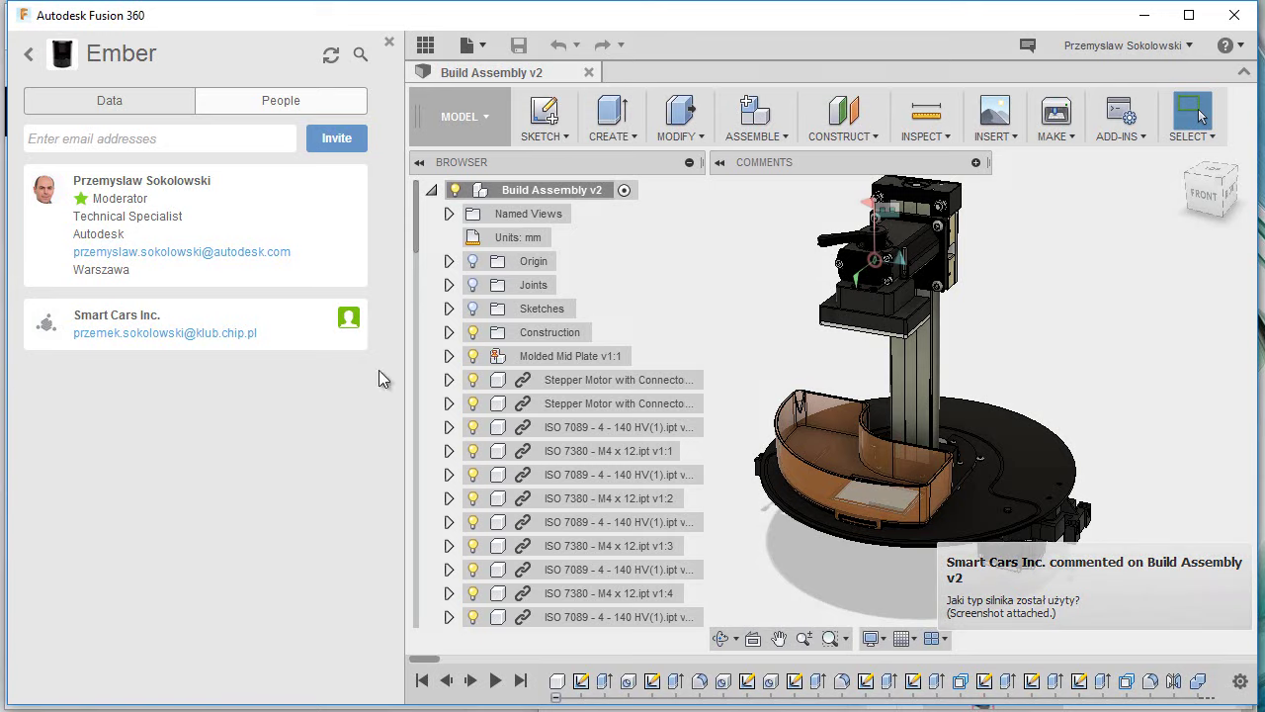
- Dock the comments panel and refresh it to load the newly posted comments
{"action": "left_click", "coordinate": [721, 163]}
{"action": "left_click", "coordinate": [721, 164]}
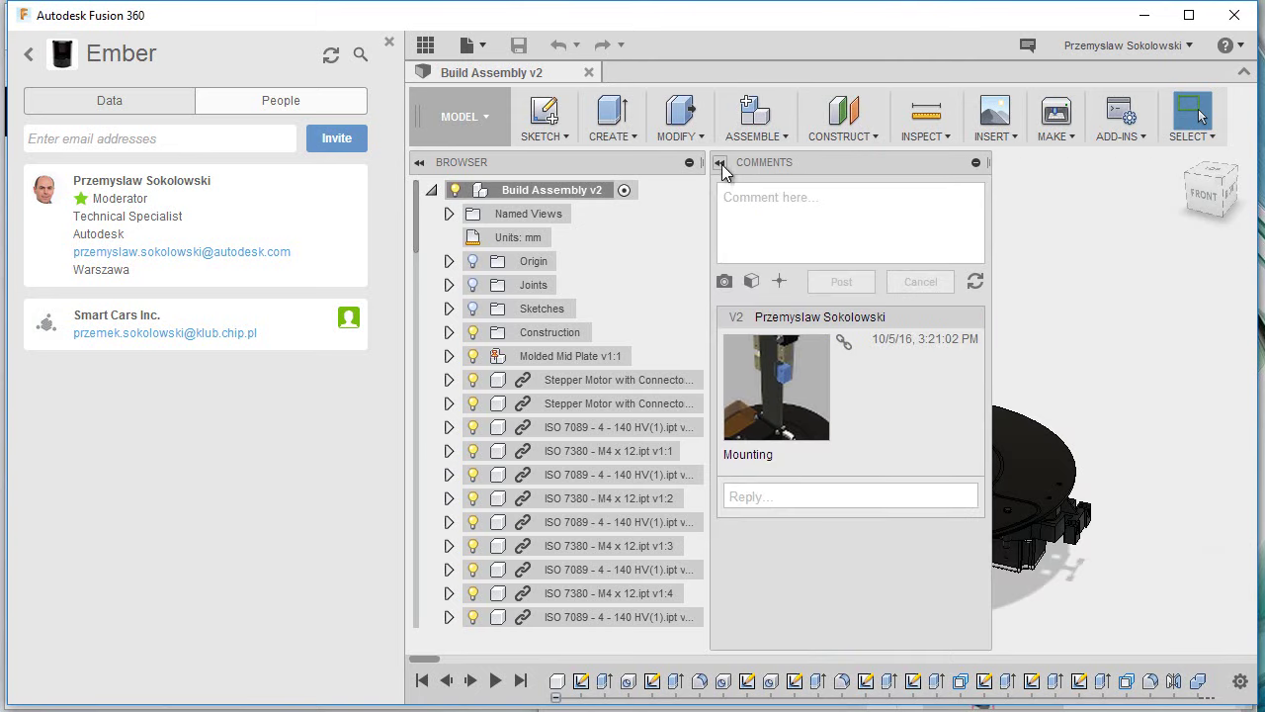
{"action": "left_click", "coordinate": [973, 282]}
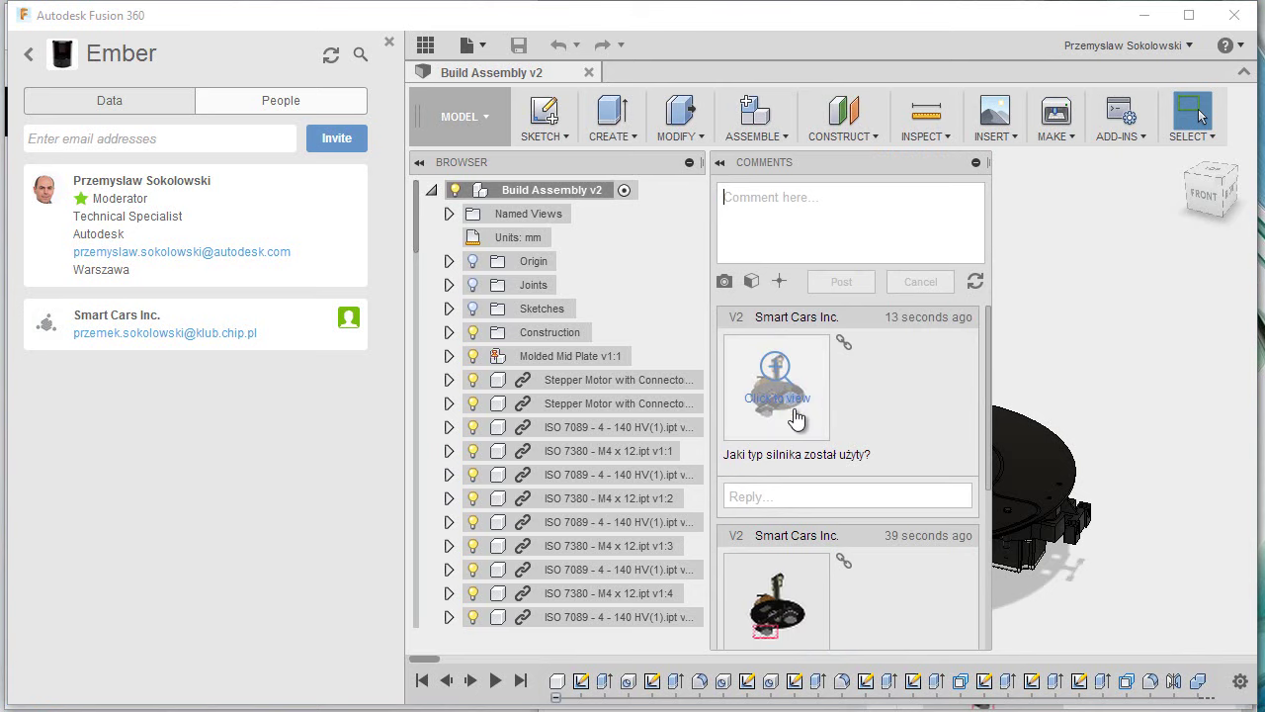
{"action": "scroll", "coordinate": [840, 489], "scroll_direction": "down", "scroll_amount": 4}
- View each comment's snapshot, start a reply to the motor question, then collapse the panel
{"action": "left_click", "coordinate": [768, 433]}
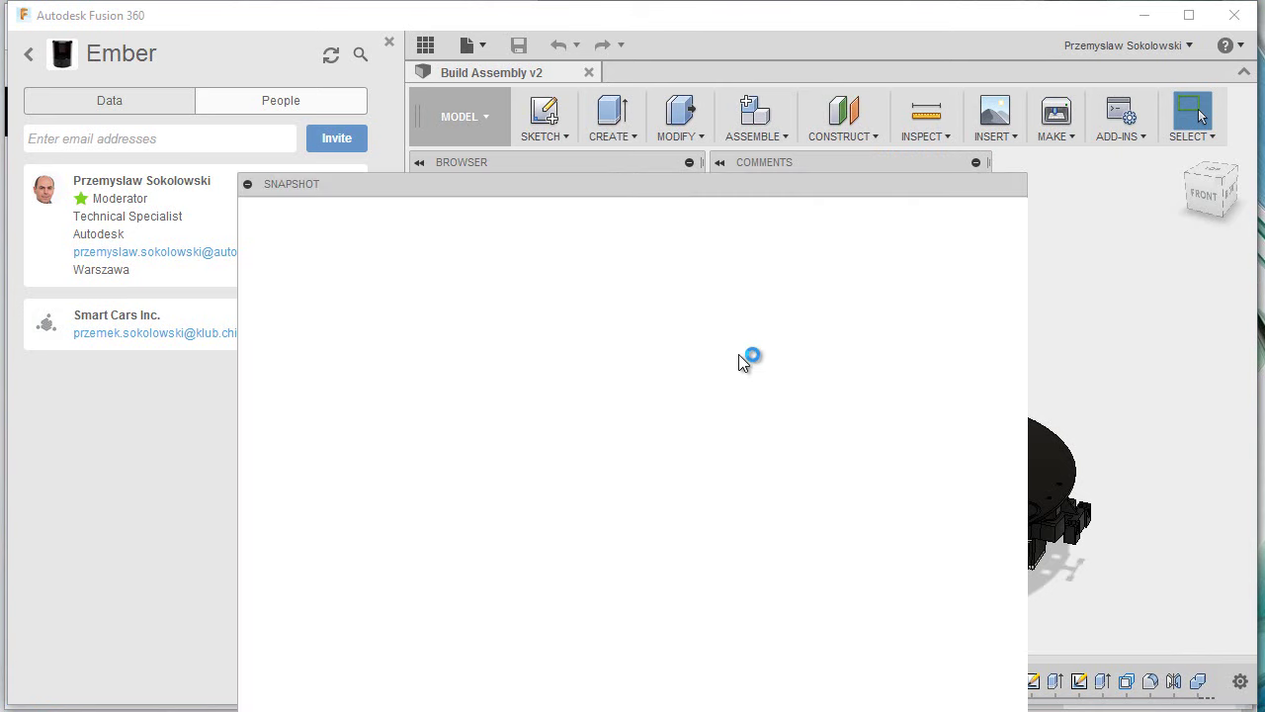
{"action": "left_click_drag", "start_coordinate": [599, 190], "coordinate": [585, 99]}
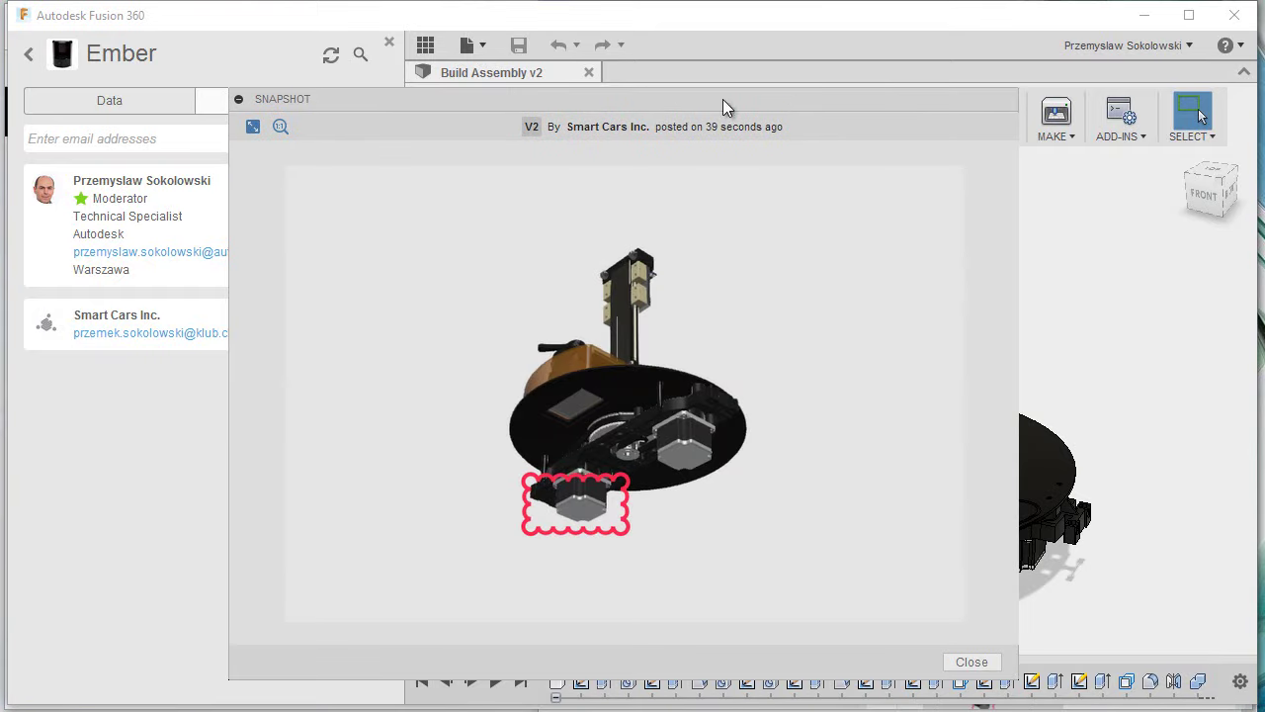
{"action": "left_click", "coordinate": [984, 664]}
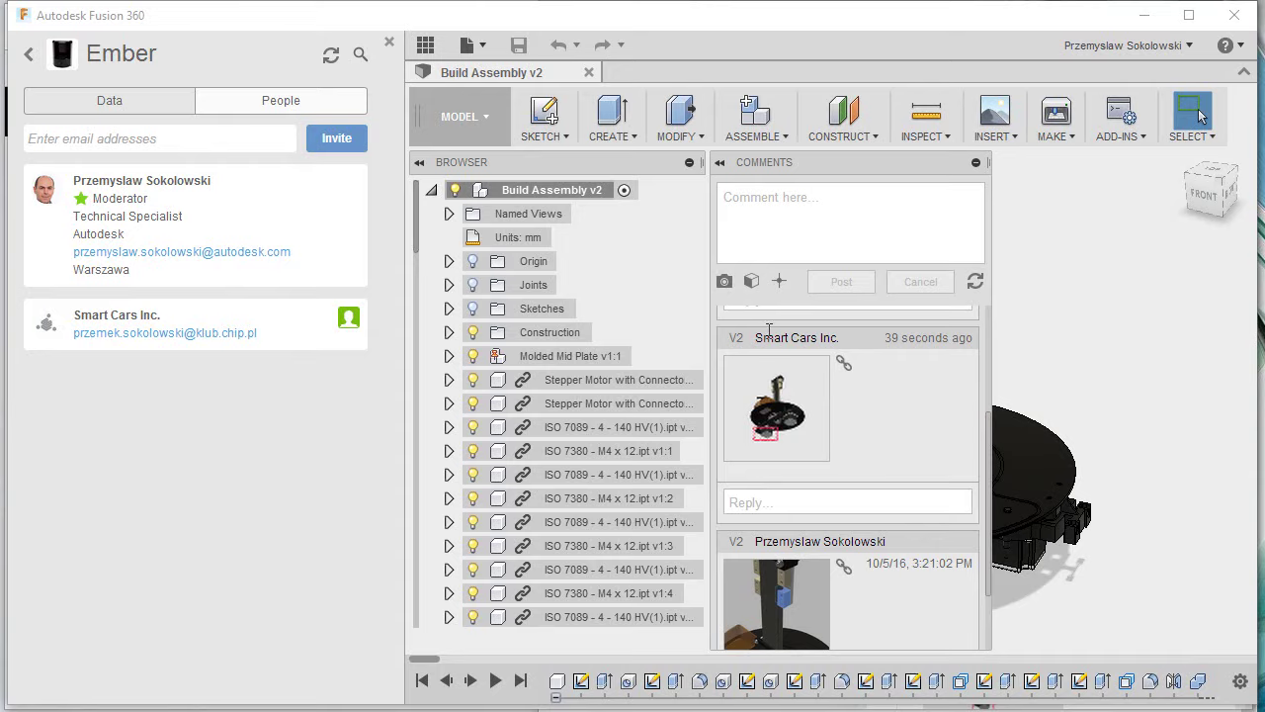
{"action": "left_click", "coordinate": [782, 394]}
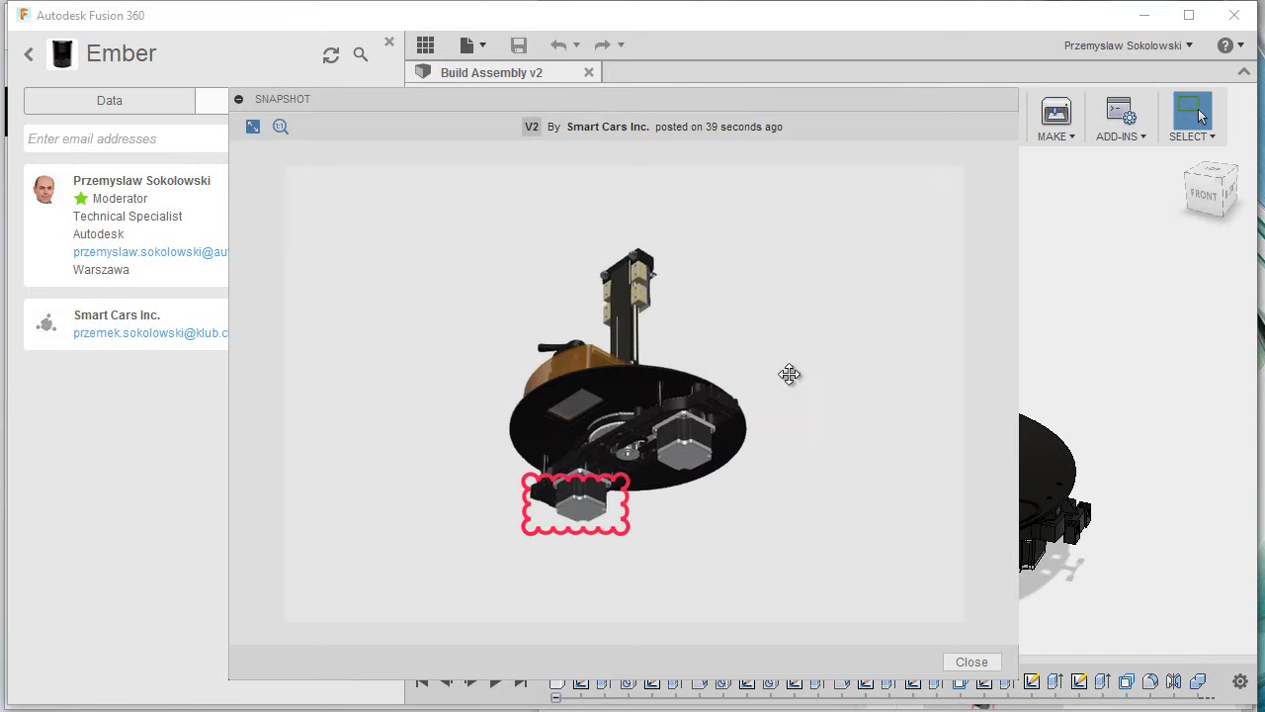
{"action": "left_click", "coordinate": [985, 662]}
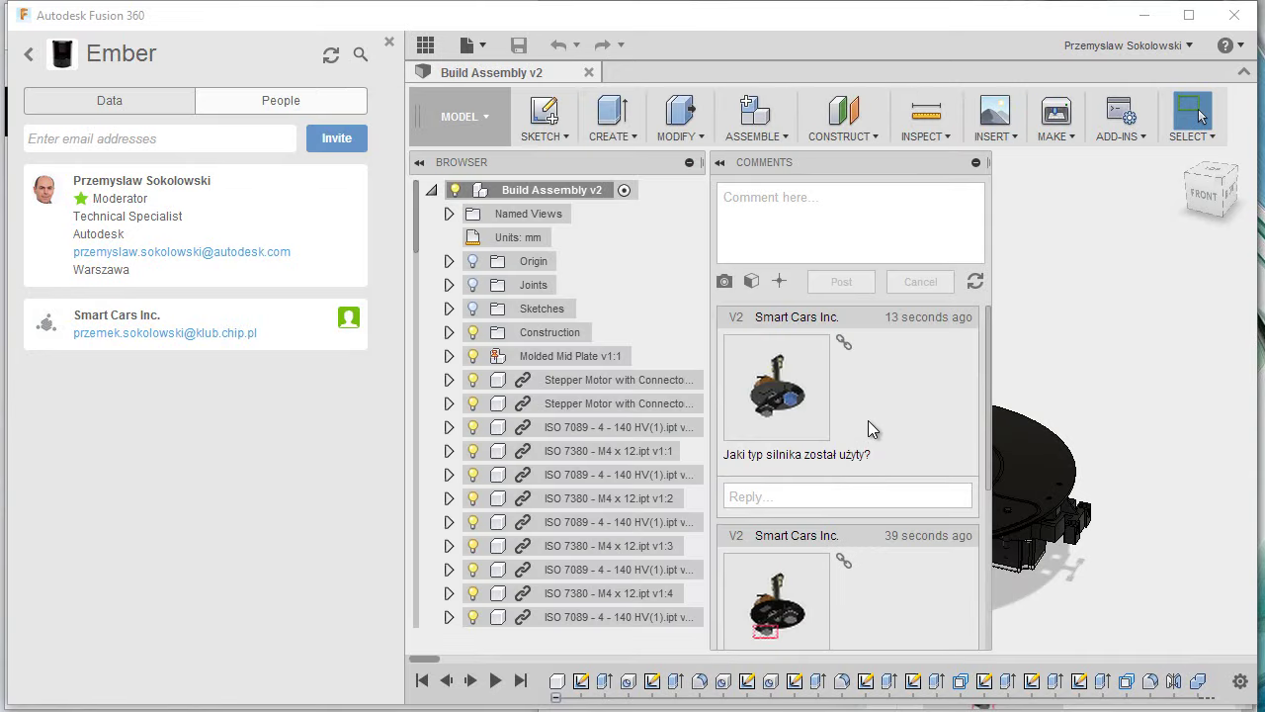
{"action": "left_click", "coordinate": [801, 403]}
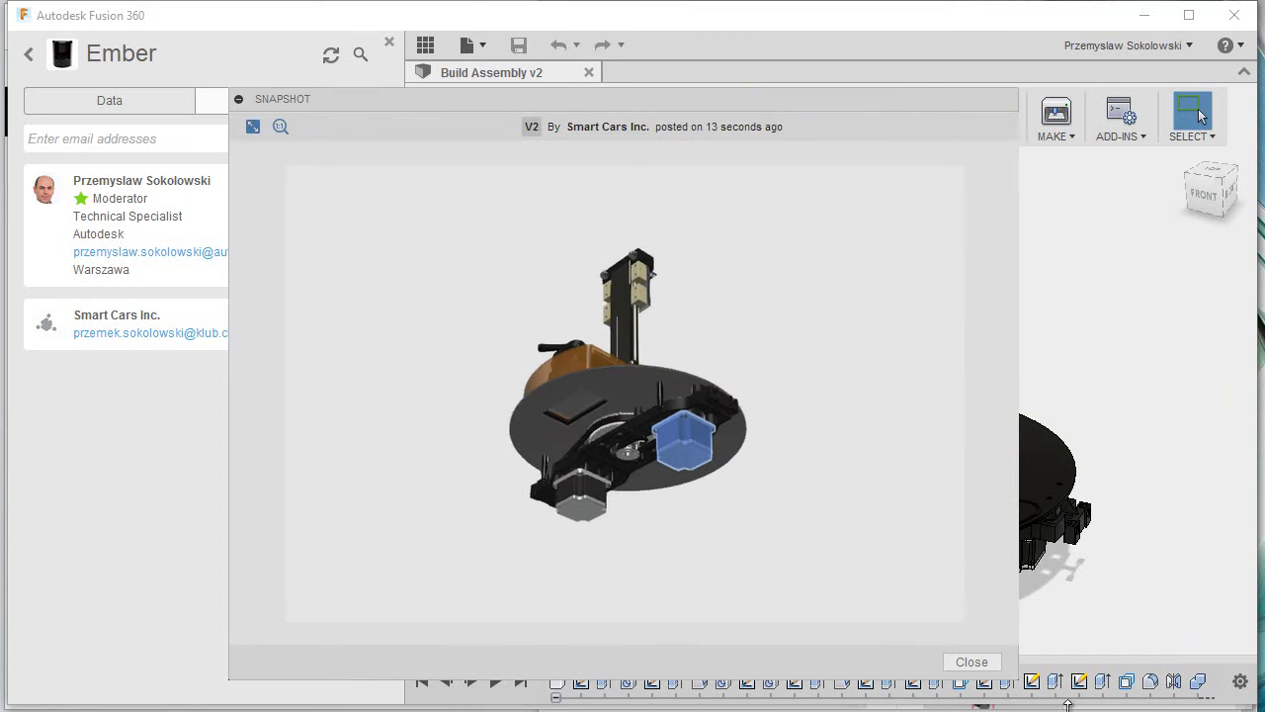
{"action": "left_click", "coordinate": [972, 662]}
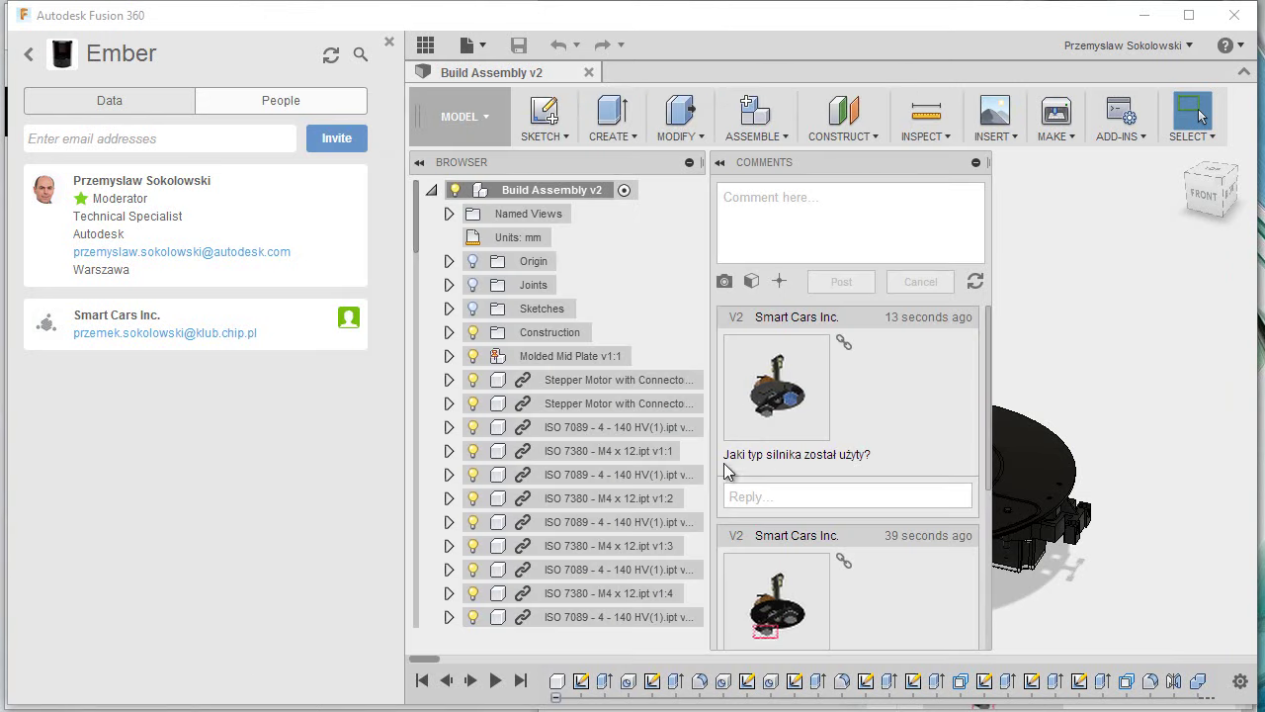
{"action": "left_click", "coordinate": [832, 504]}
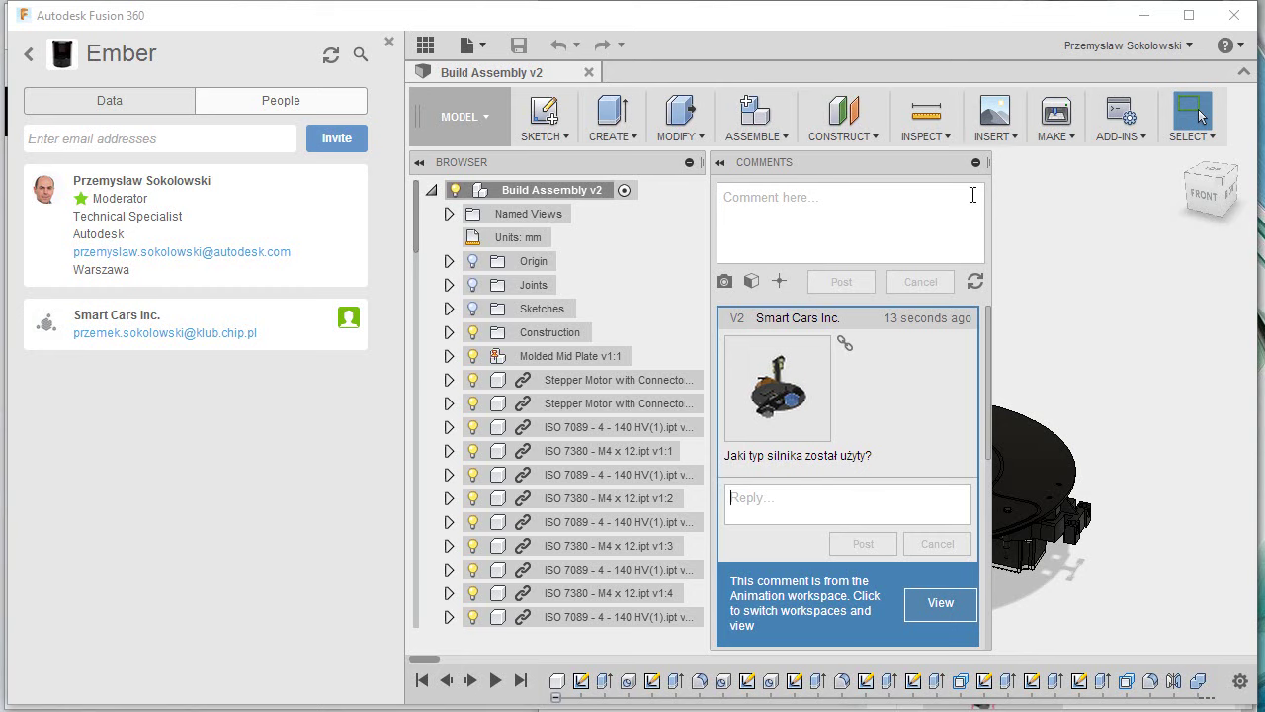
{"action": "left_click", "coordinate": [975, 163]}
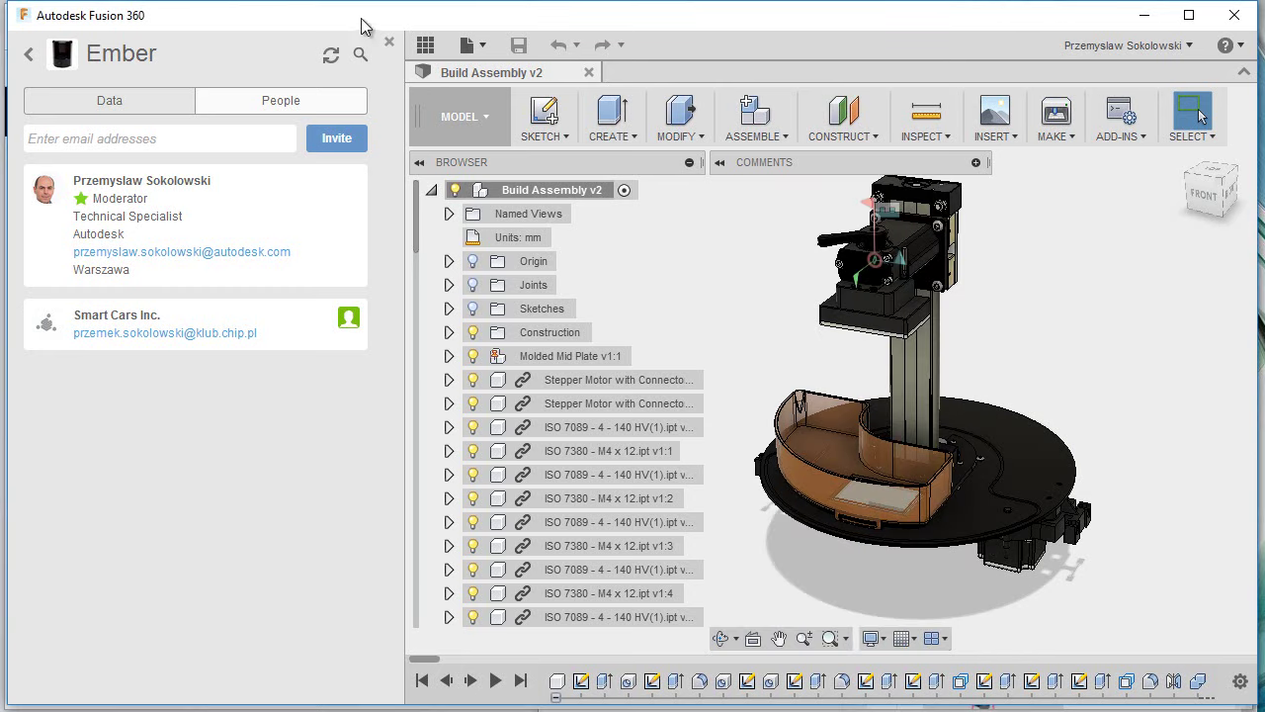
- Hide the Data Panel, start a File > Live Review Session, and copy its invitation link
{"action": "left_click", "coordinate": [424, 46]}
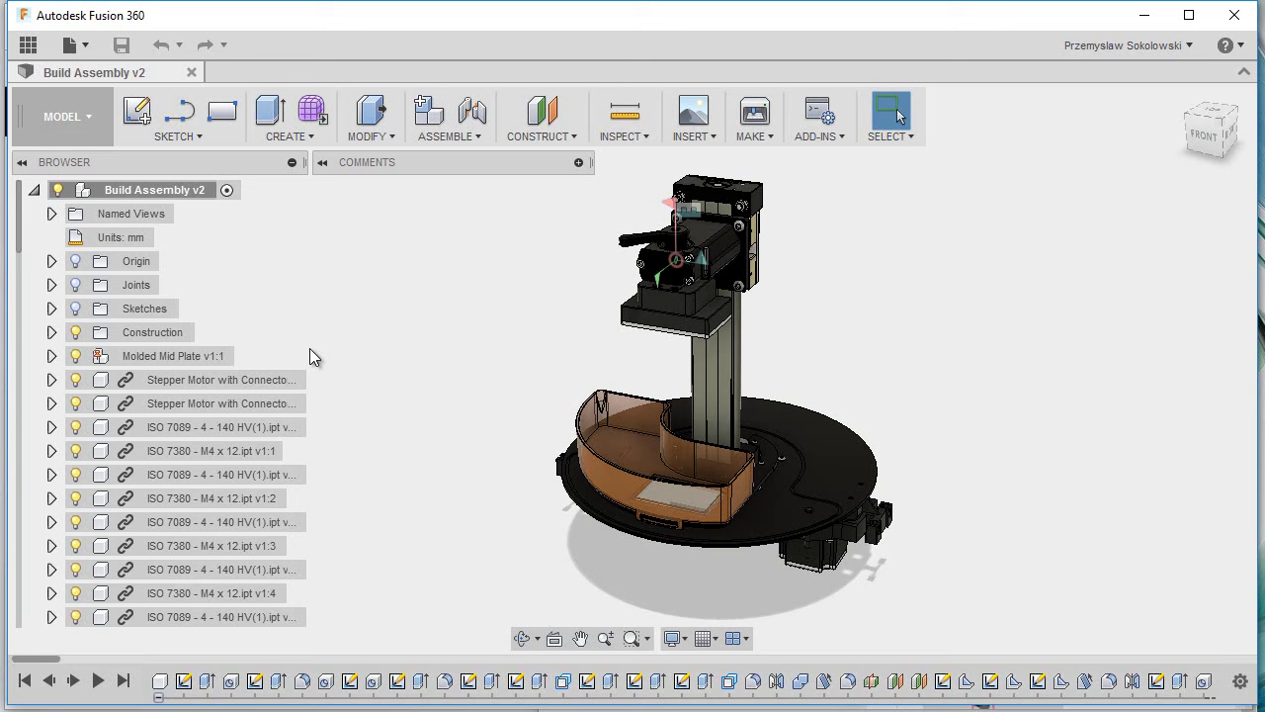
{"action": "left_click", "coordinate": [94, 47]}
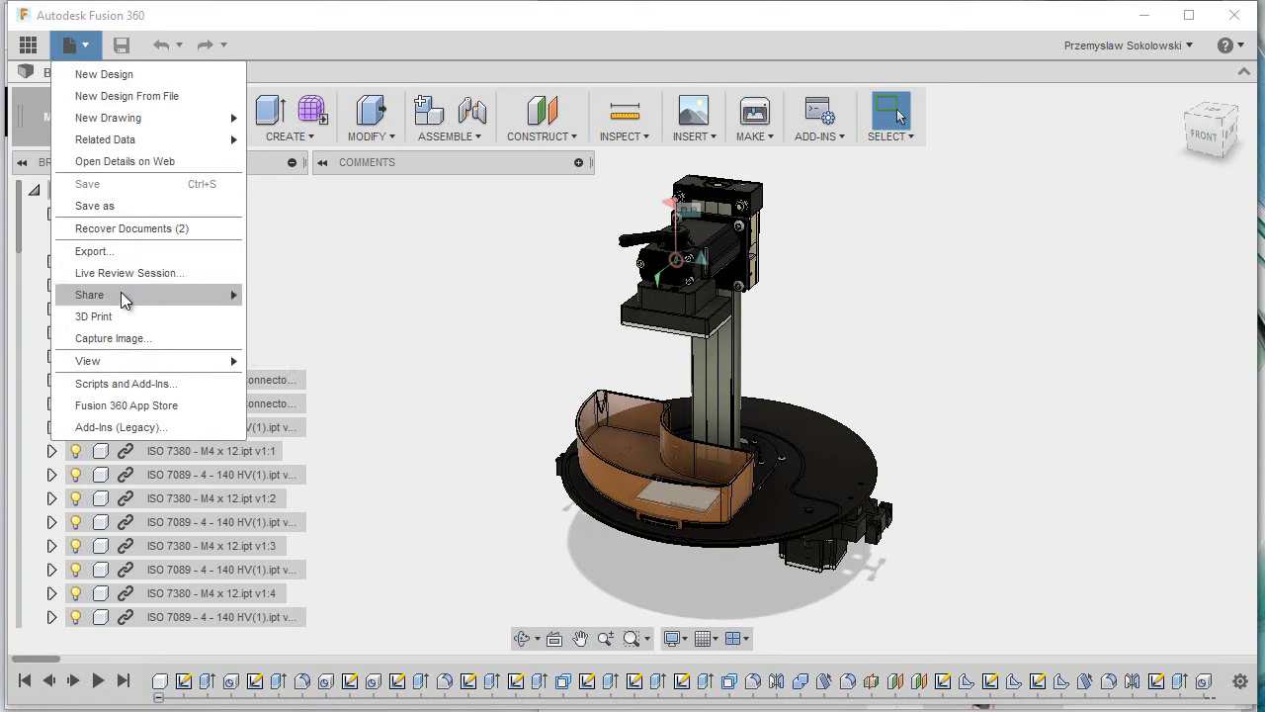
{"action": "left_click", "coordinate": [120, 273]}
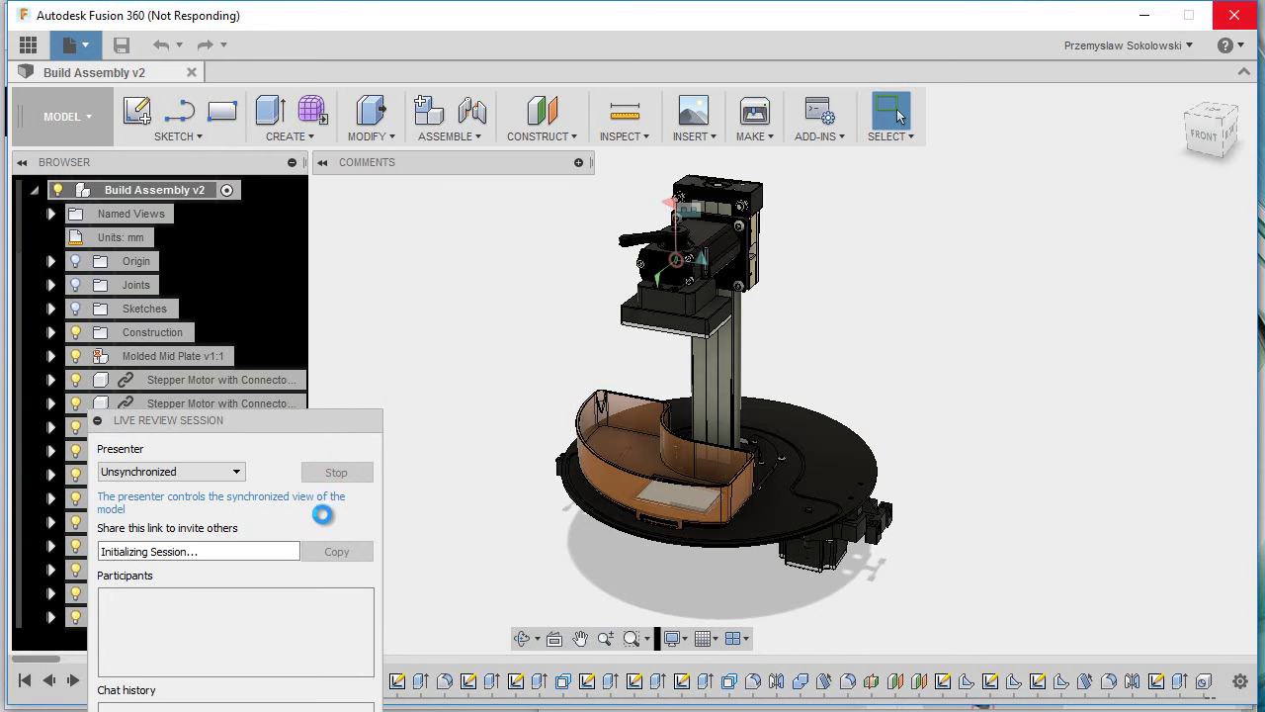
{"action": "left_click_drag", "start_coordinate": [285, 284], "coordinate": [238, 118]}
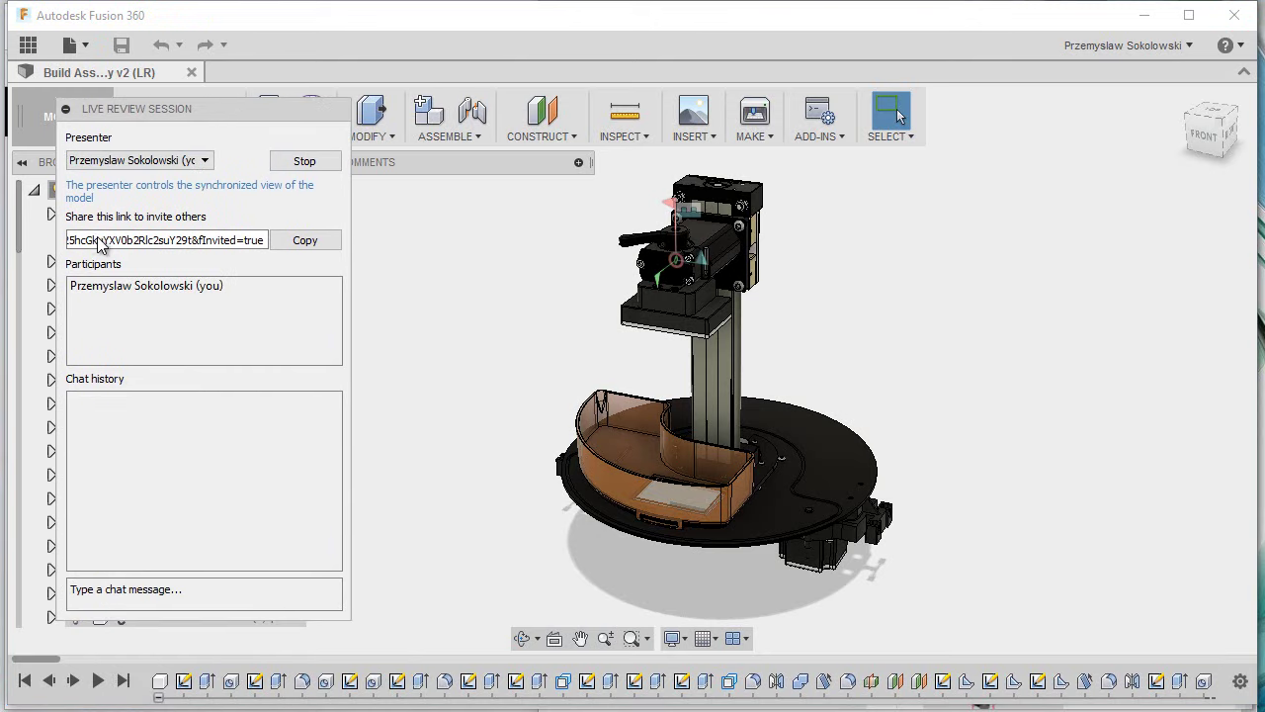
{"action": "left_click", "coordinate": [303, 243]}
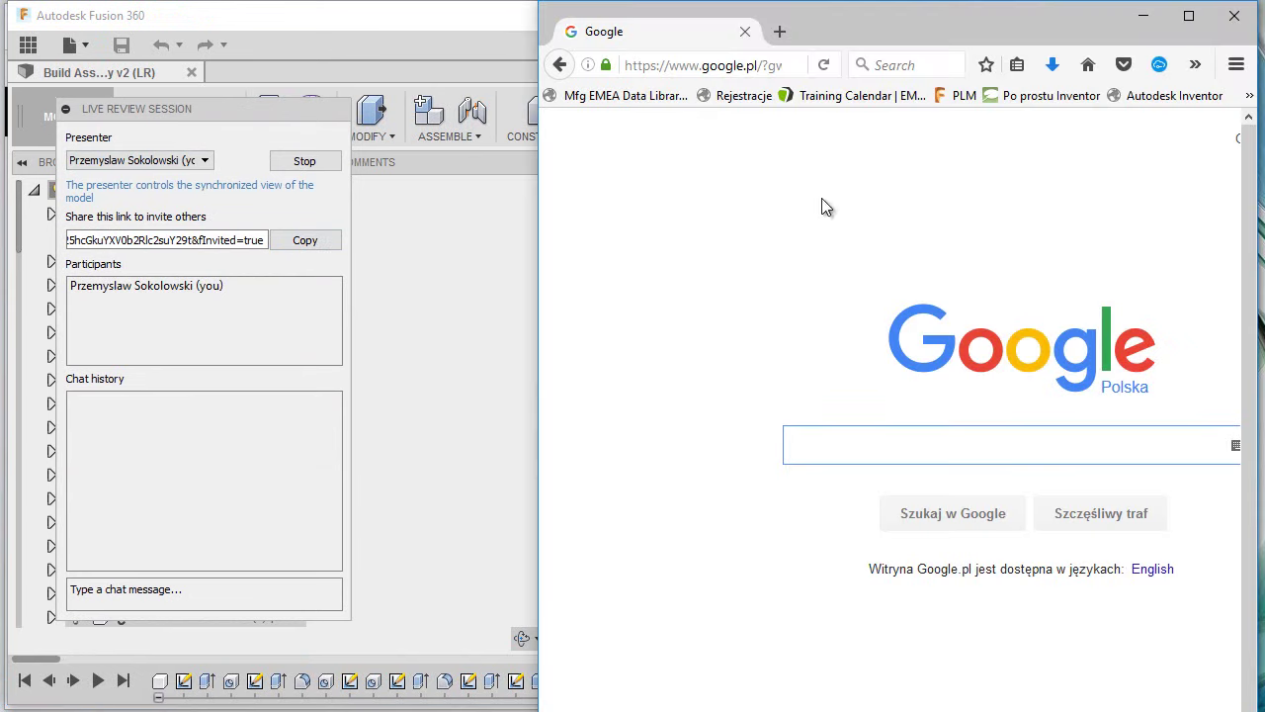
- Paste the copied live review link into Firefox's address bar and open it
{"action": "left_click", "coordinate": [712, 65]}
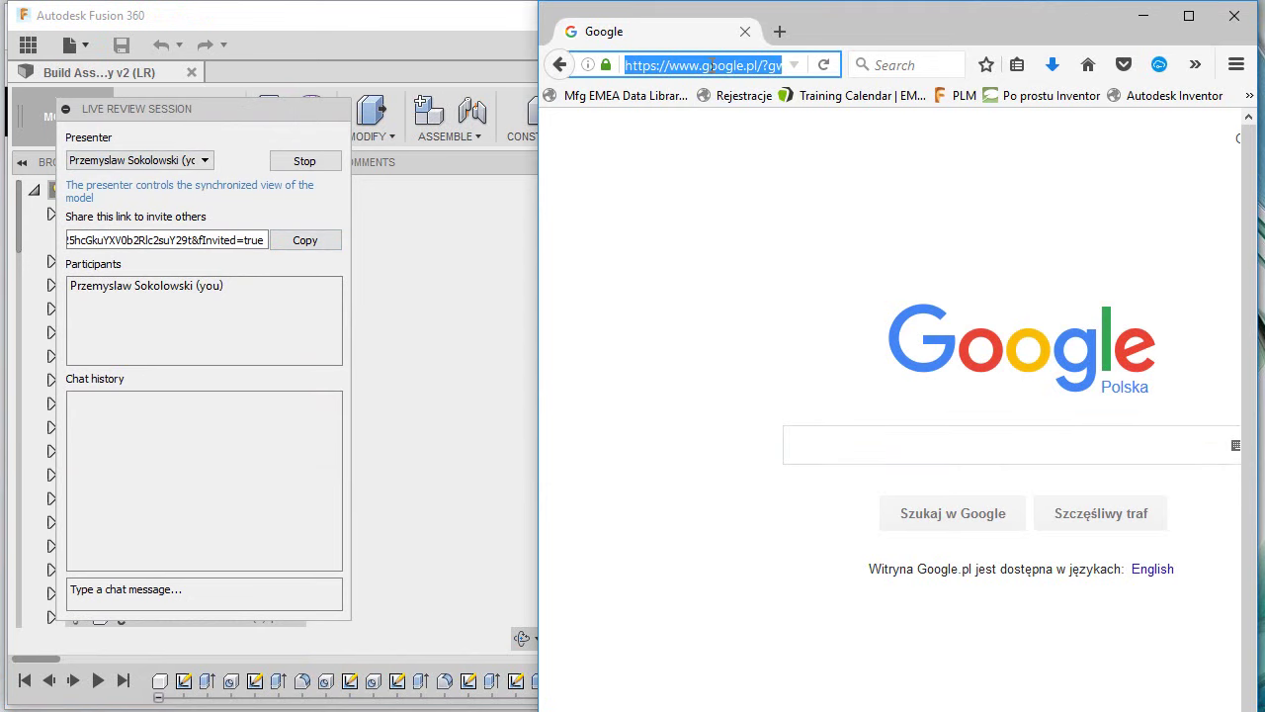
{"action": "key", "text": "ctrl+v"}
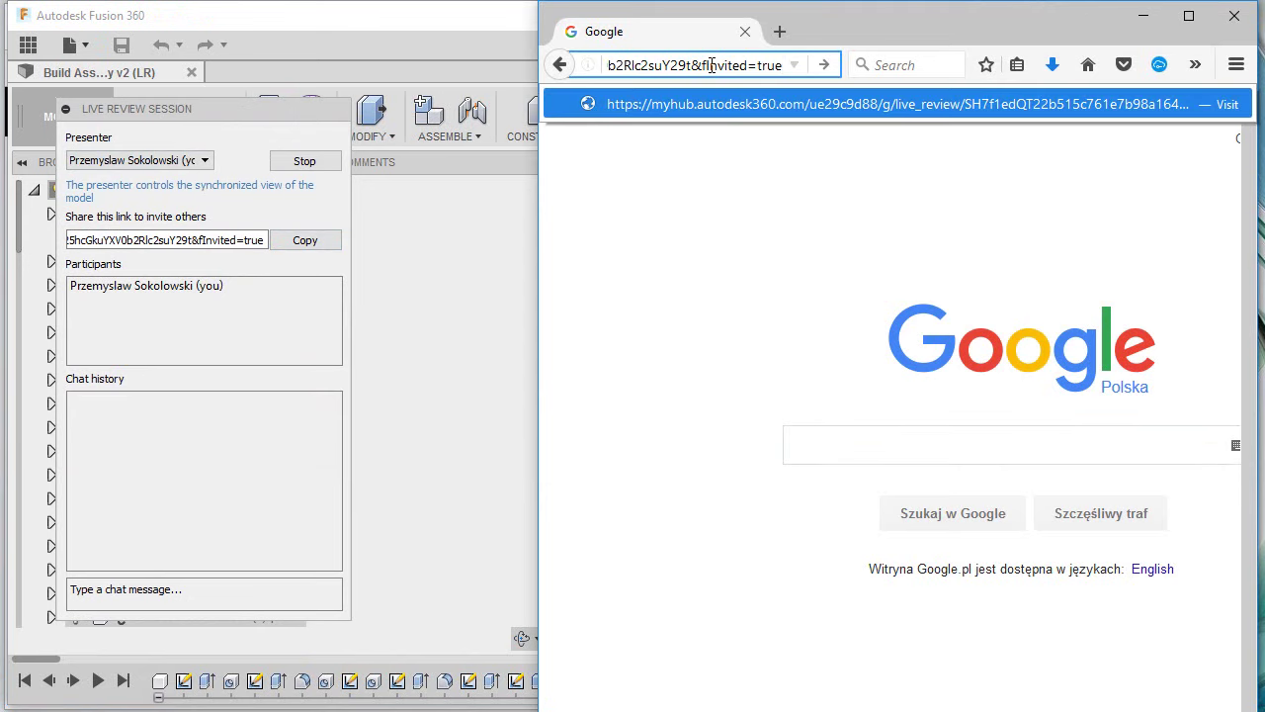
{"action": "key", "text": "Return"}
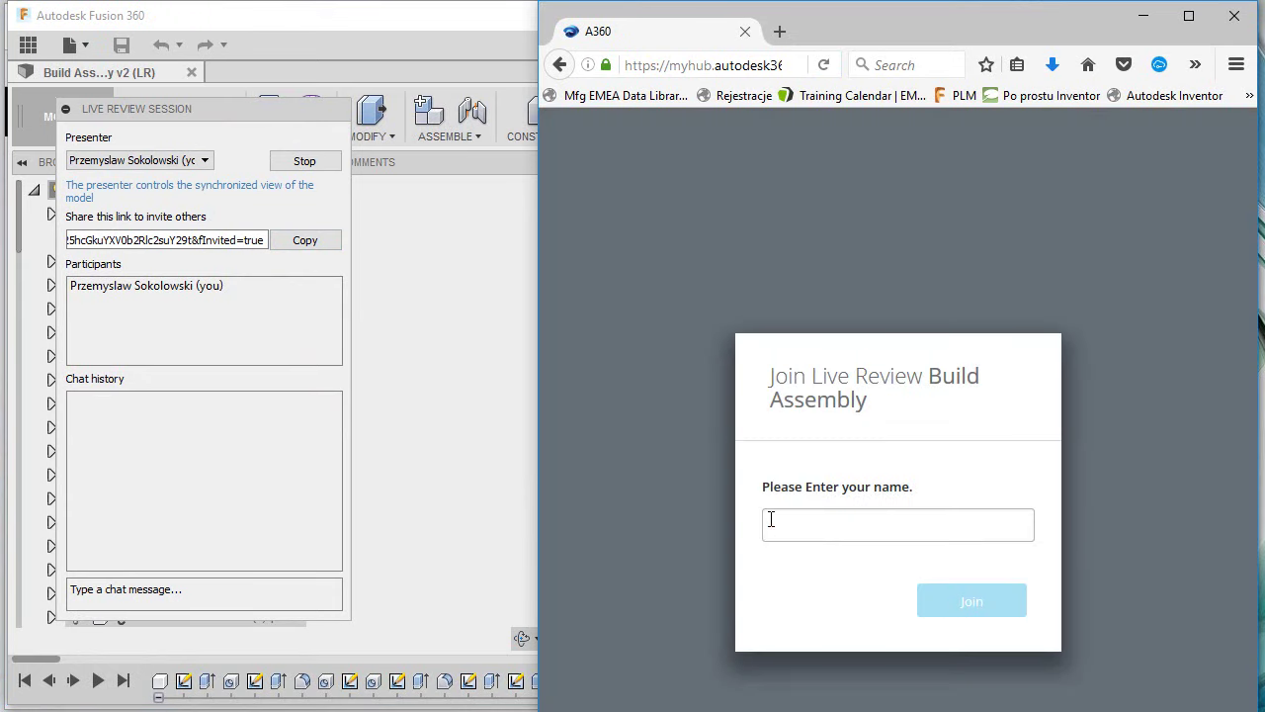
- Enter a guest name and join the Build Assembly live review session
{"action": "left_click", "coordinate": [778, 527]}
{"action": "type", "text": "Jan"}
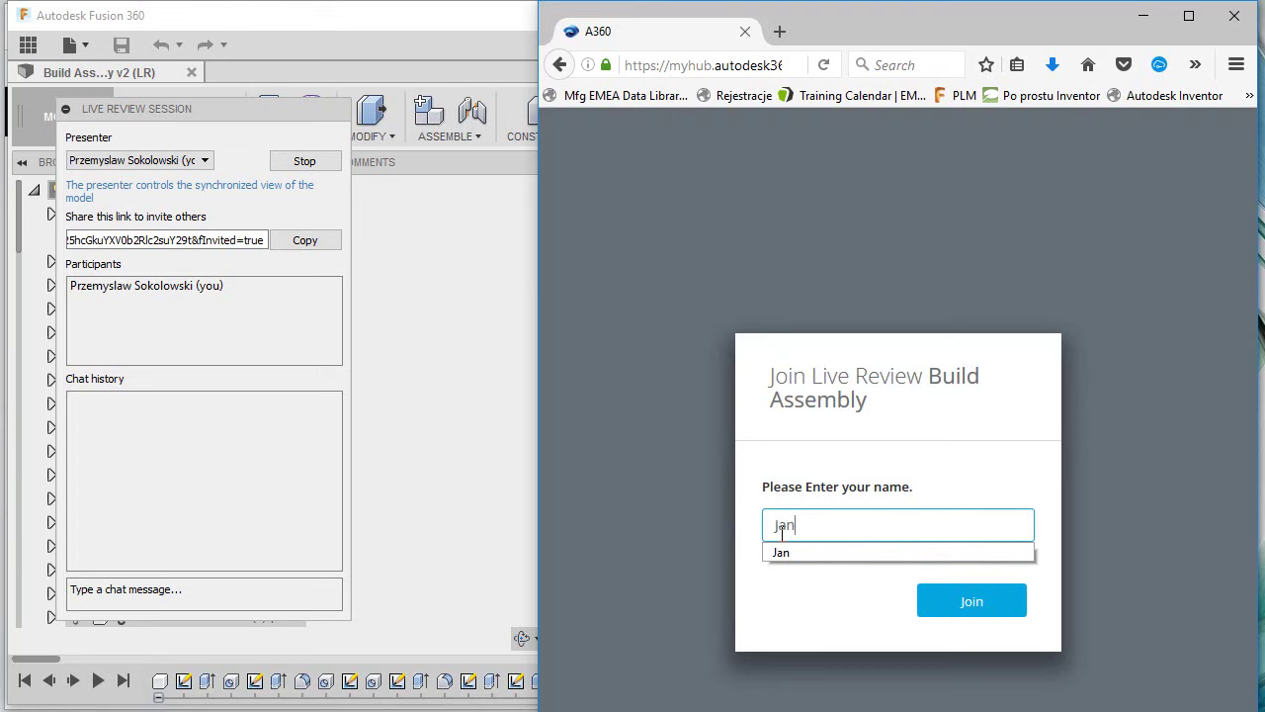
{"action": "key", "text": "Return"}
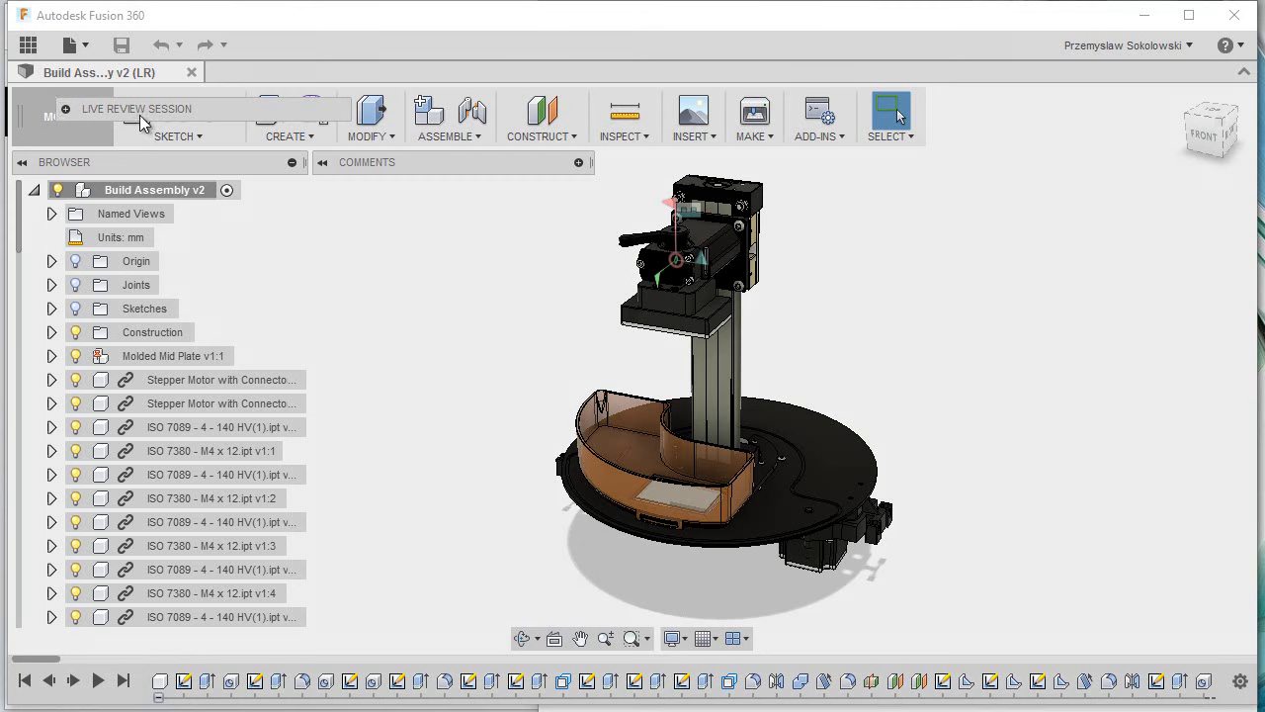
- Dock the Live Review panel at the bottom and place a narrower Fusion window beside the browser
{"action": "left_click_drag", "start_coordinate": [141, 123], "coordinate": [123, 629]}
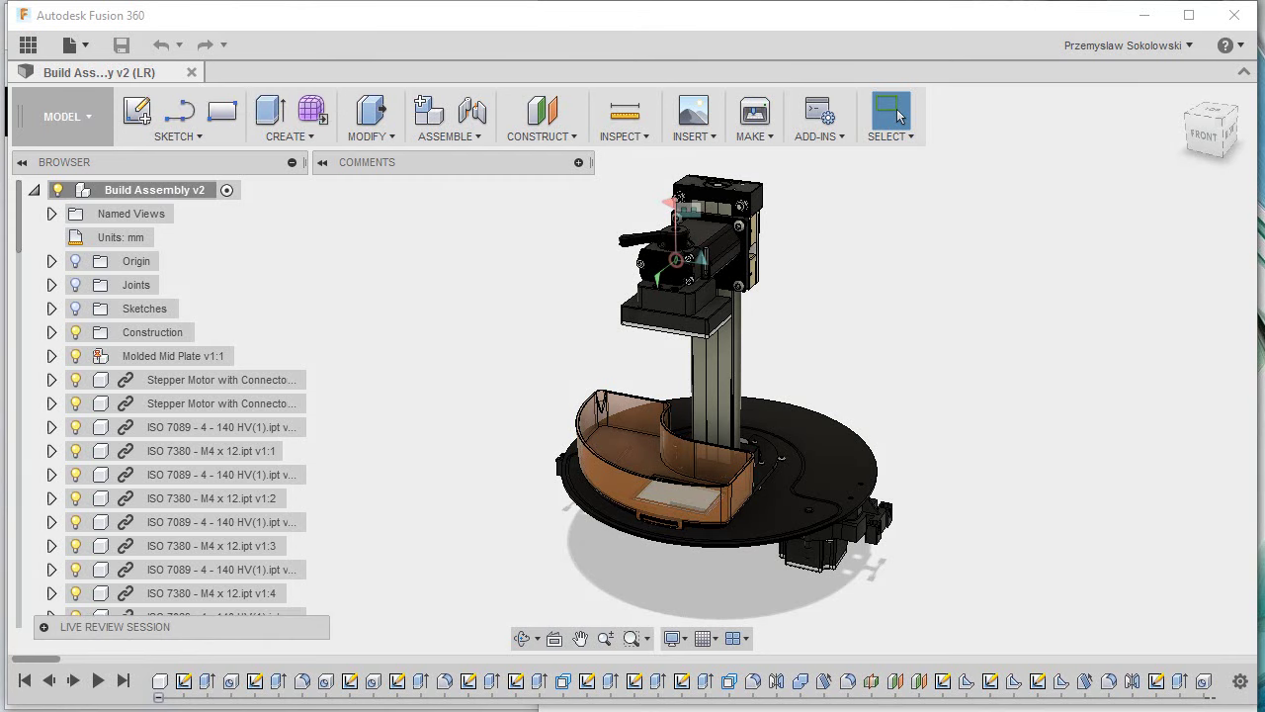
{"action": "left_click_drag", "start_coordinate": [1257, 336], "coordinate": [600, 366]}
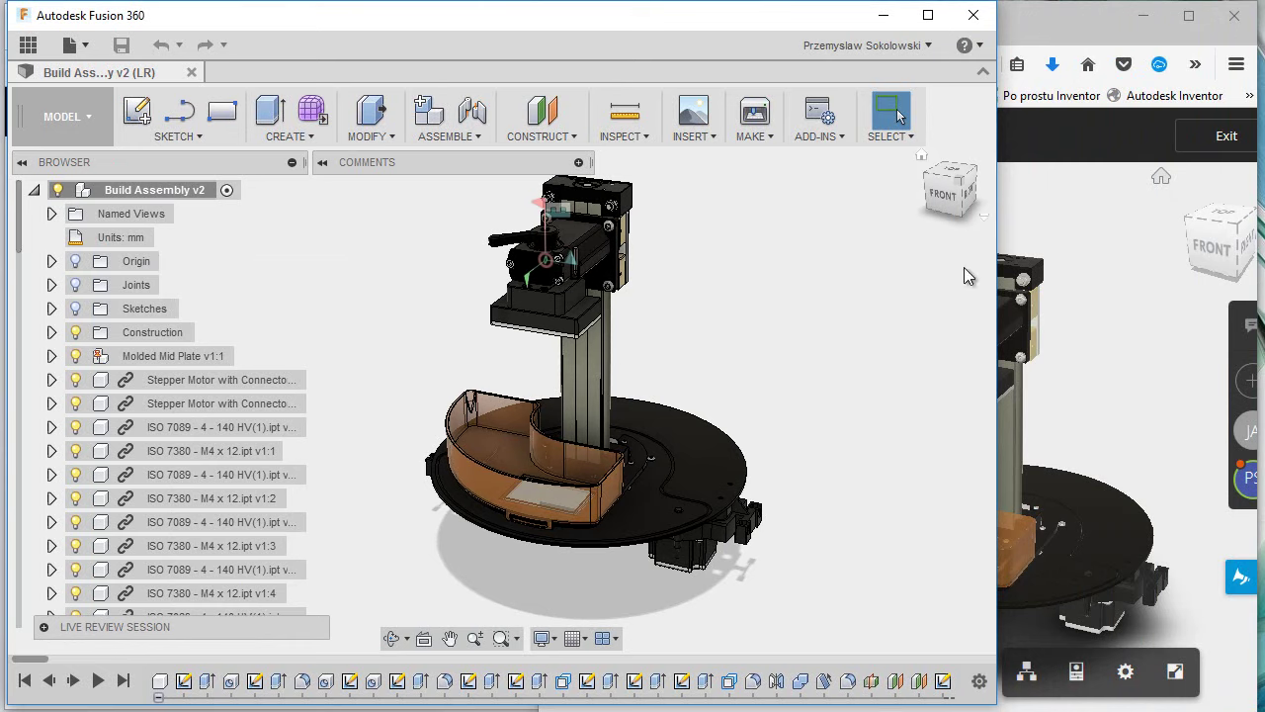
{"action": "mouse_move", "coordinate": [950, 191]}
{"action": "mouse_move", "coordinate": [566, 8]}
{"action": "left_mouse_down"}
{"action": "mouse_move", "coordinate": [484, 48]}
{"action": "mouse_move", "coordinate": [411, 31]}
{"action": "left_mouse_up"}
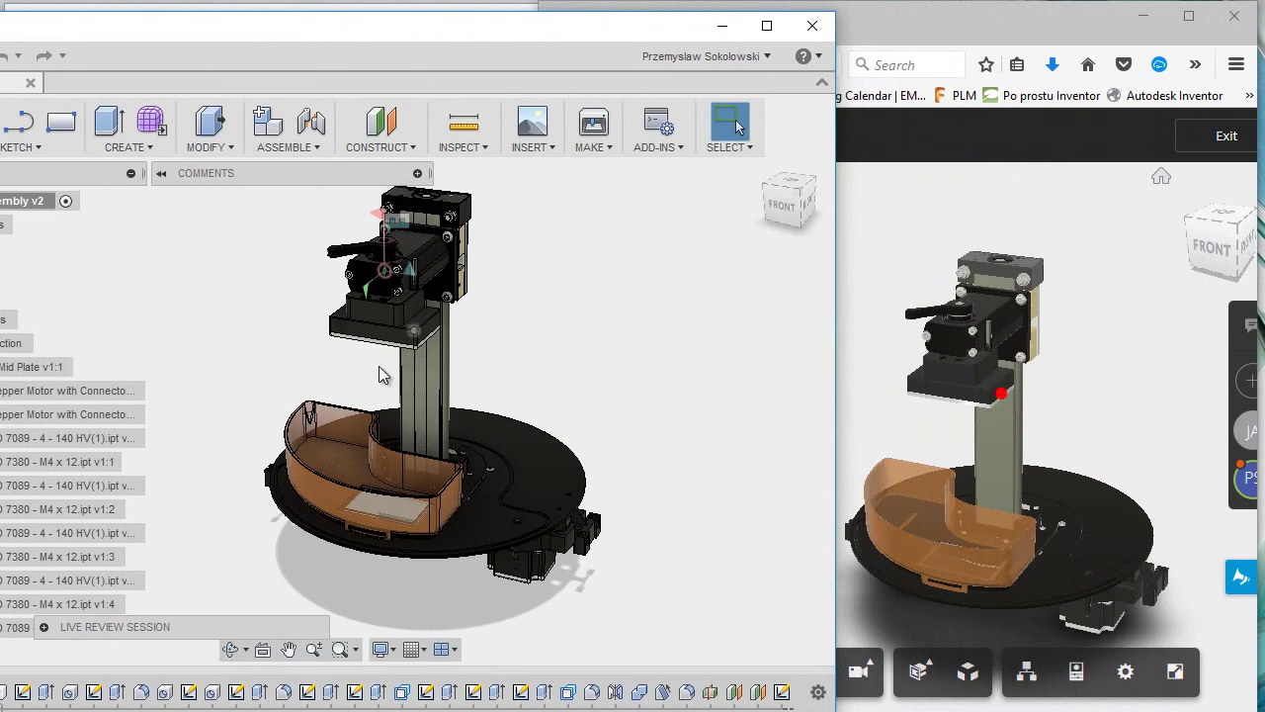
- Orbit the assembly and select a vertex and face of the vertical column
{"action": "middle_click_drag", "start_coordinate": [413, 405], "coordinate": [427, 400], "text": "shift"}
{"action": "middle_click_drag", "start_coordinate": [465, 445], "coordinate": [489, 395], "text": "shift"}
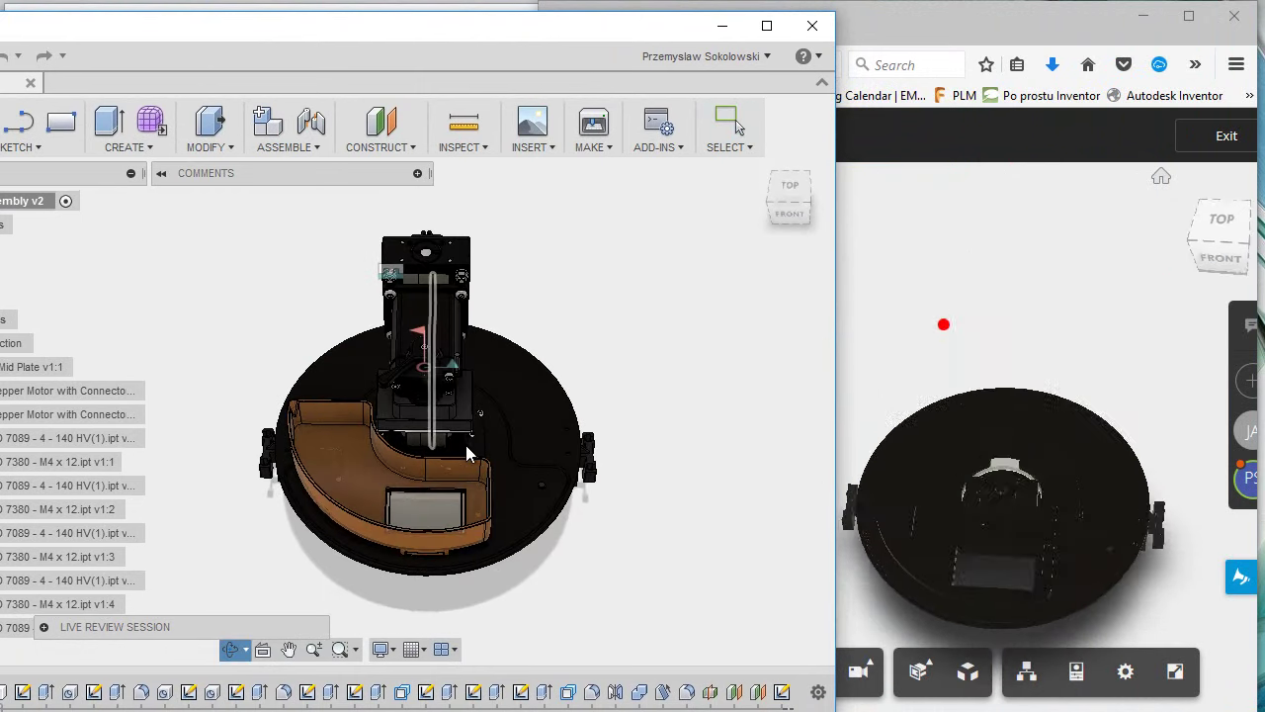
{"action": "key", "text": "Escape"}
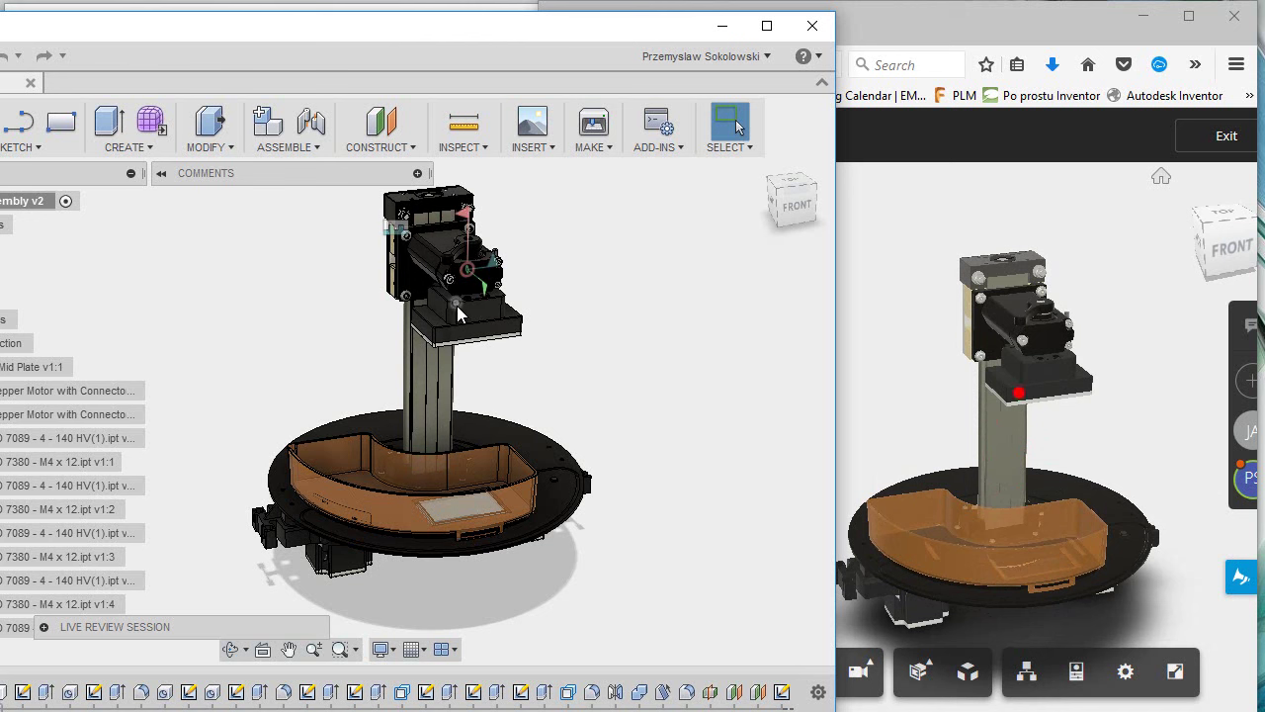
{"action": "left_click", "coordinate": [456, 310]}
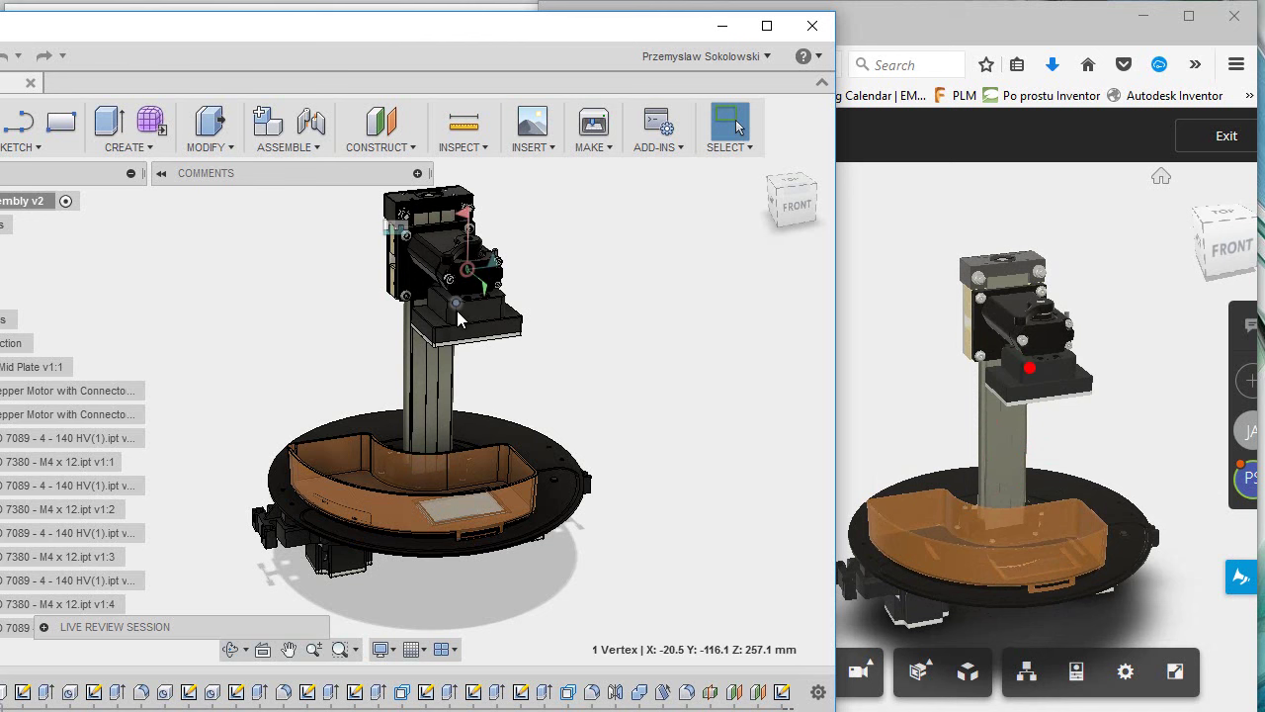
{"action": "left_click", "coordinate": [445, 444]}
{"action": "mouse_move", "coordinate": [445, 443]}
{"action": "middle_mouse_down", "text": "shift"}
{"action": "mouse_move", "coordinate": [396, 474]}
{"action": "mouse_move", "coordinate": [391, 385]}
{"action": "mouse_move", "coordinate": [320, 418]}
{"action": "middle_mouse_up", "text": "shift"}
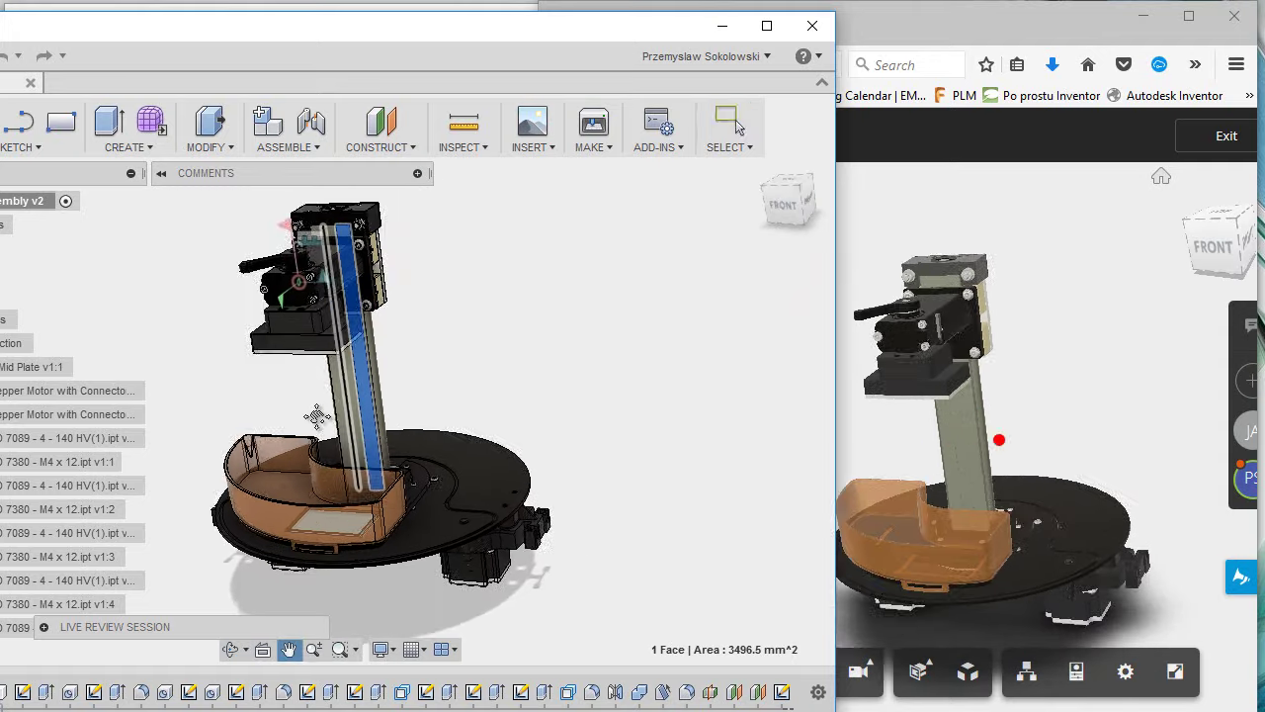
{"action": "left_click_drag", "start_coordinate": [415, 28], "coordinate": [571, 23]}
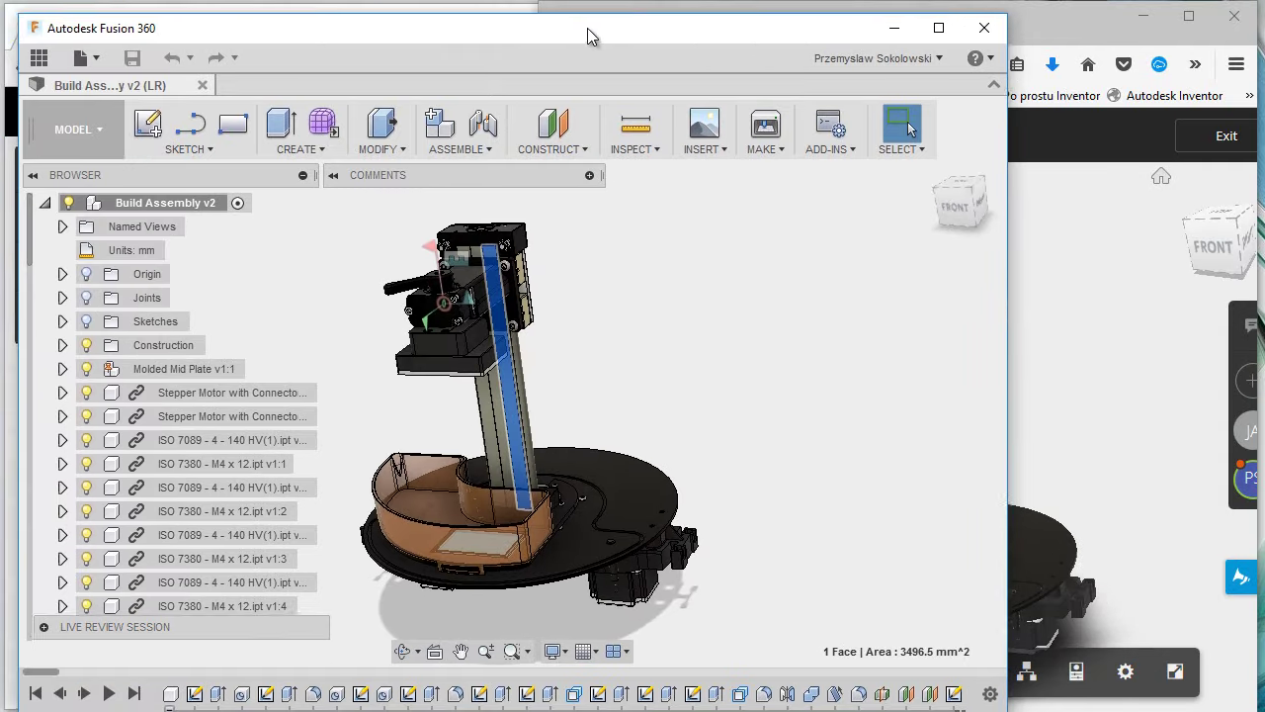
- Make the guest participant the presenter in the Live Review panel
{"action": "left_click", "coordinate": [28, 196]}
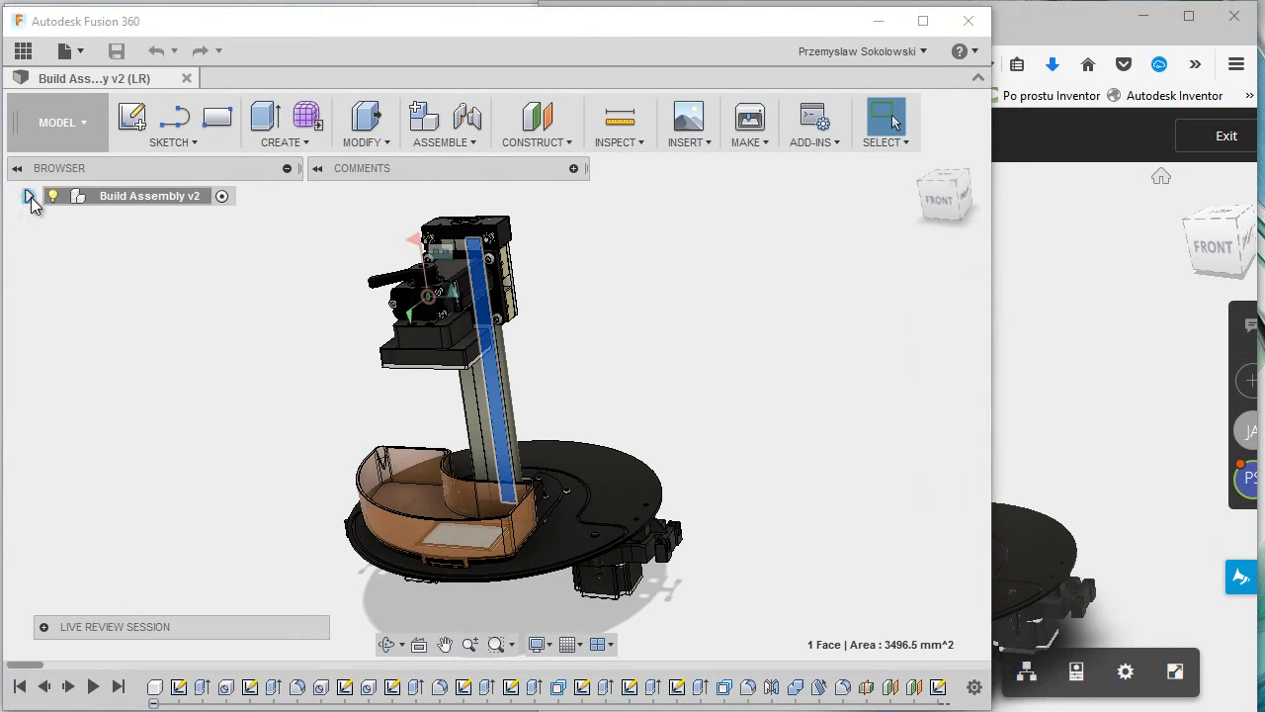
{"action": "left_click", "coordinate": [44, 626]}
{"action": "left_click_drag", "start_coordinate": [108, 633], "coordinate": [90, 145]}
{"action": "left_click", "coordinate": [105, 191]}
{"action": "left_click", "coordinate": [91, 225]}
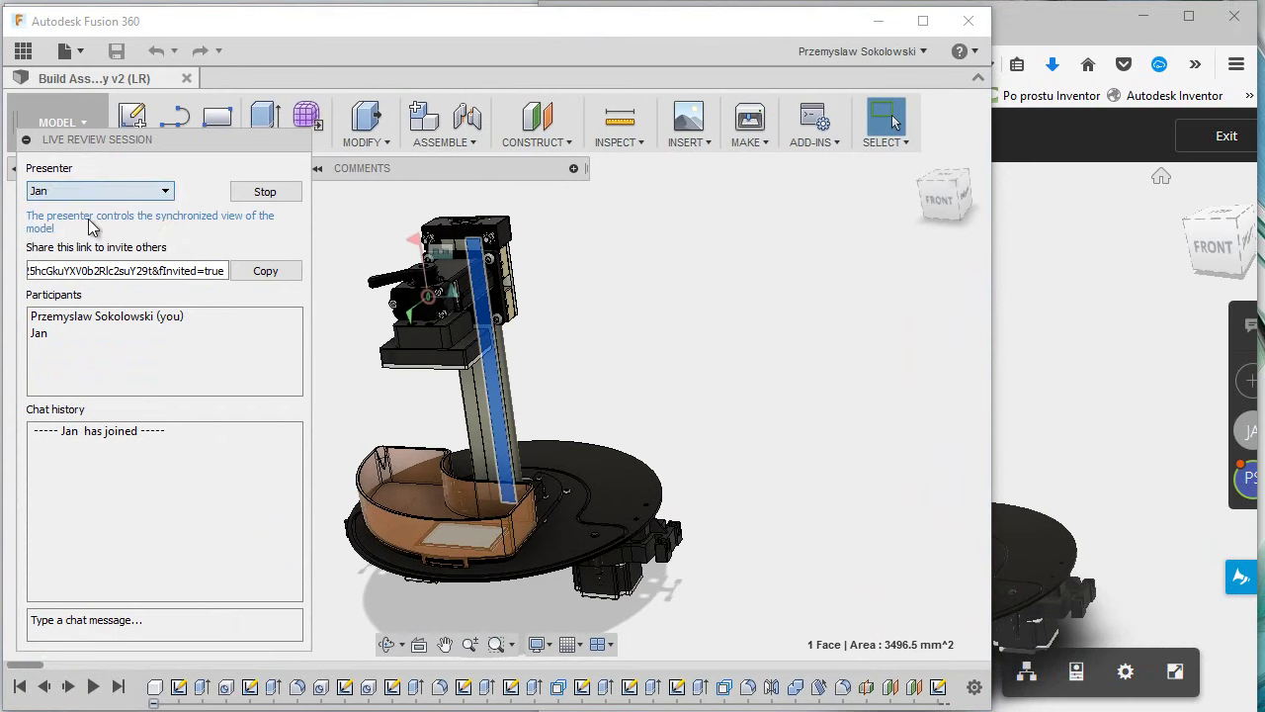
{"action": "left_click", "coordinate": [25, 139]}
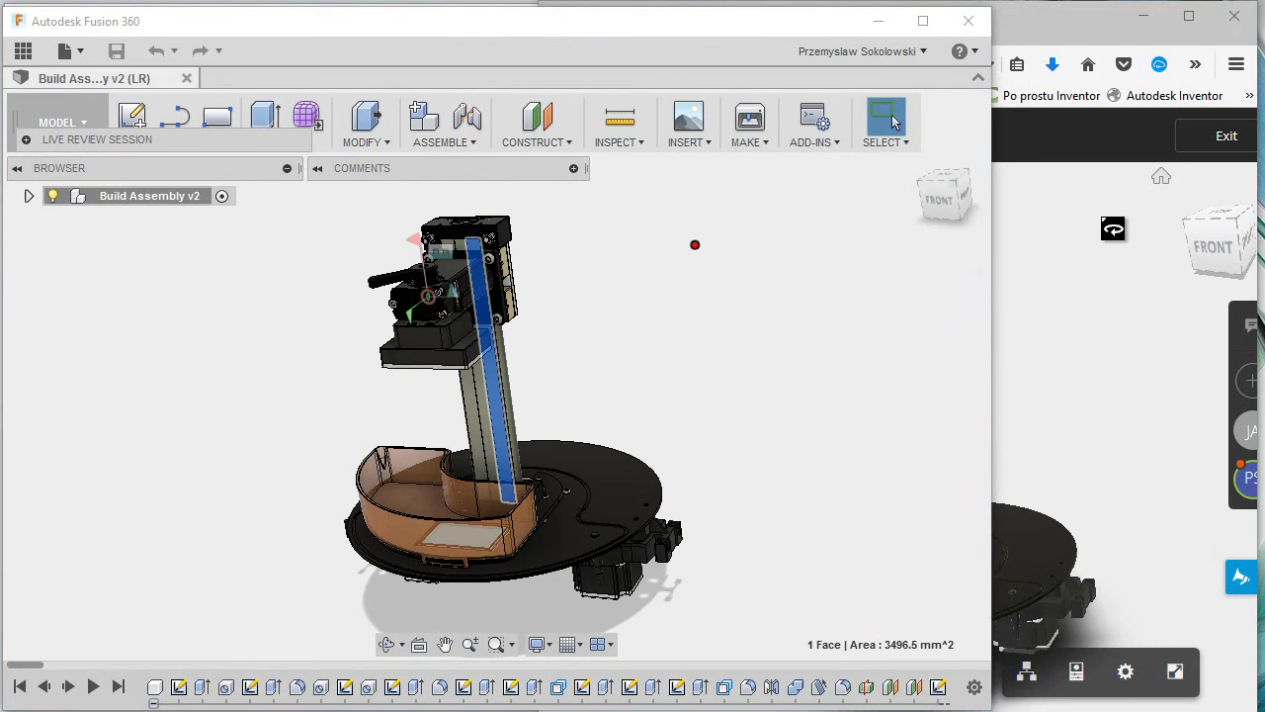
- Orbit the model from the Firefox viewer, briefly selecting the servo under the base
{"action": "left_click", "coordinate": [1104, 252]}
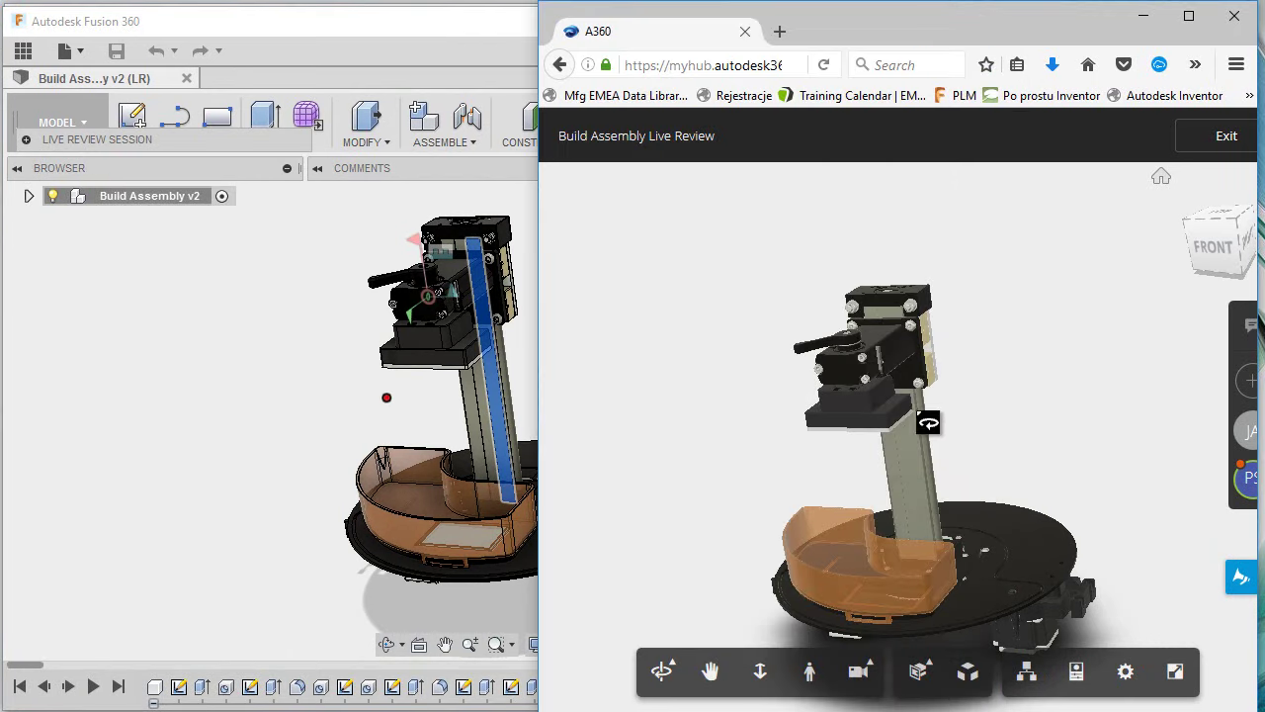
{"action": "mouse_move", "coordinate": [918, 485]}
{"action": "left_mouse_down"}
{"action": "mouse_move", "coordinate": [1002, 432]}
{"action": "mouse_move", "coordinate": [878, 451]}
{"action": "mouse_move", "coordinate": [853, 438]}
{"action": "mouse_move", "coordinate": [876, 465]}
{"action": "mouse_move", "coordinate": [857, 536]}
{"action": "left_mouse_up"}
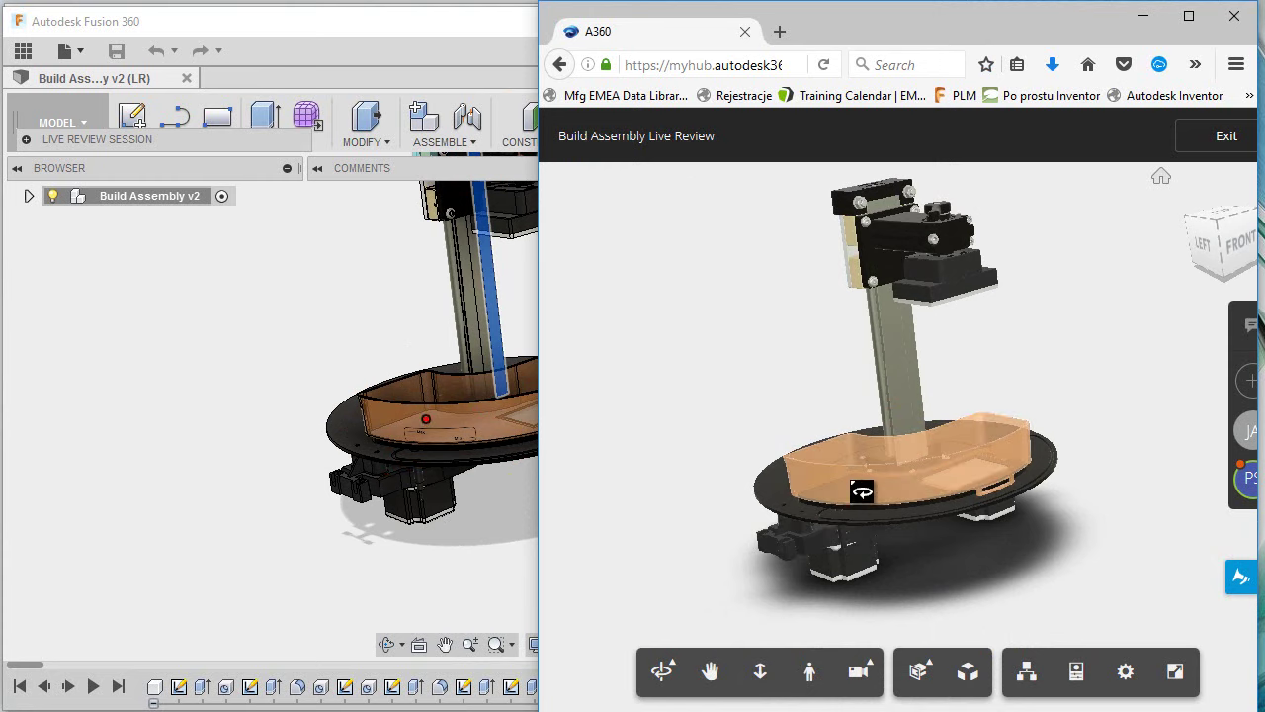
{"action": "left_click", "coordinate": [845, 553]}
{"action": "left_click_drag", "start_coordinate": [932, 444], "coordinate": [881, 488]}
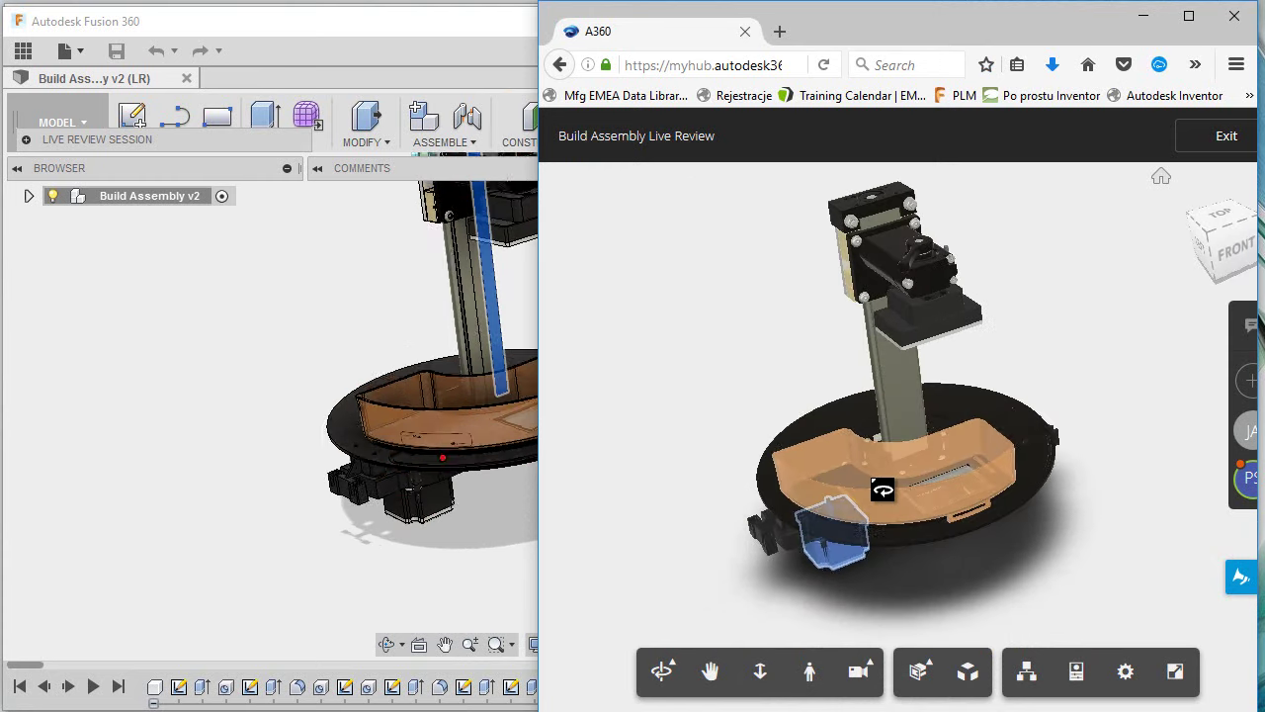
{"action": "left_click", "coordinate": [796, 401]}
{"action": "mouse_move", "coordinate": [796, 402]}
{"action": "left_mouse_down"}
{"action": "mouse_move", "coordinate": [838, 354]}
{"action": "mouse_move", "coordinate": [822, 375]}
{"action": "mouse_move", "coordinate": [838, 409]}
{"action": "mouse_move", "coordinate": [813, 336]}
{"action": "mouse_move", "coordinate": [813, 393]}
{"action": "mouse_move", "coordinate": [869, 370]}
{"action": "mouse_move", "coordinate": [889, 394]}
{"action": "mouse_move", "coordinate": [974, 396]}
{"action": "mouse_move", "coordinate": [805, 404]}
{"action": "mouse_move", "coordinate": [940, 366]}
{"action": "mouse_move", "coordinate": [903, 452]}
{"action": "mouse_move", "coordinate": [836, 460]}
{"action": "mouse_move", "coordinate": [757, 461]}
{"action": "mouse_move", "coordinate": [705, 409]}
{"action": "mouse_move", "coordinate": [805, 410]}
{"action": "left_mouse_up"}
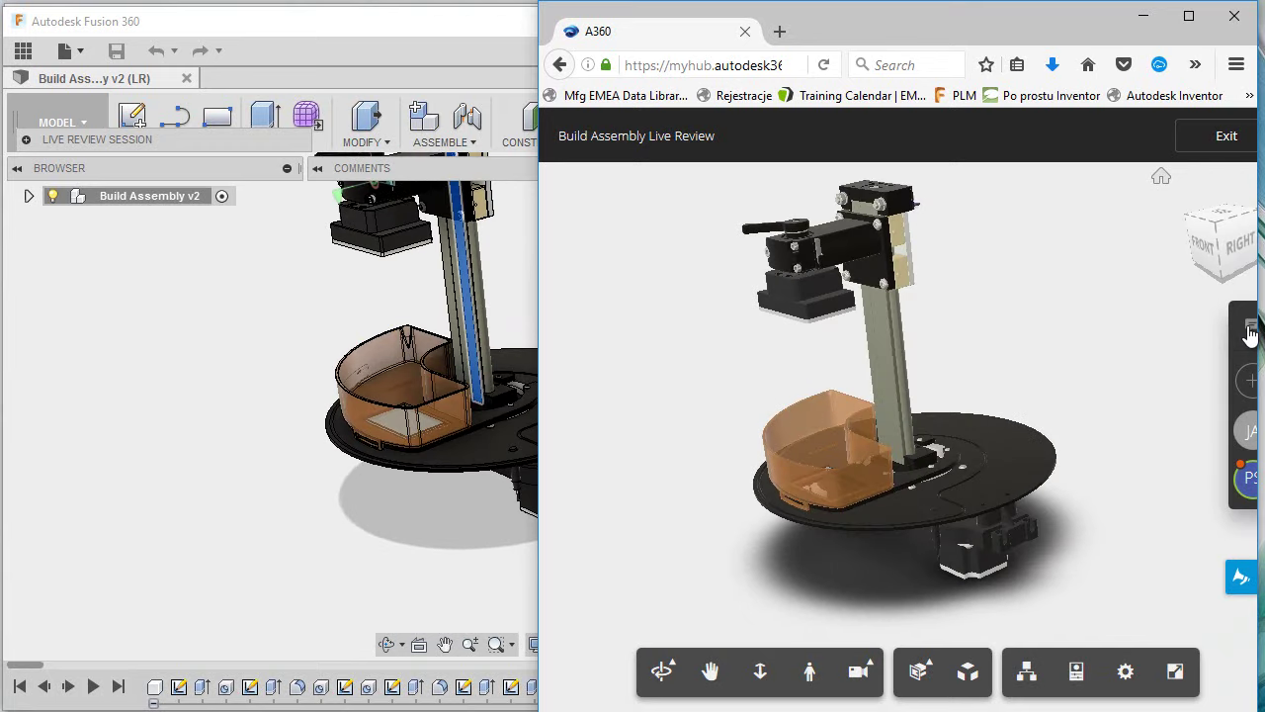
- Post 'Kiedy projekt bedzie gotowy?' in the A360 live review chat
{"action": "left_click", "coordinate": [1247, 330]}
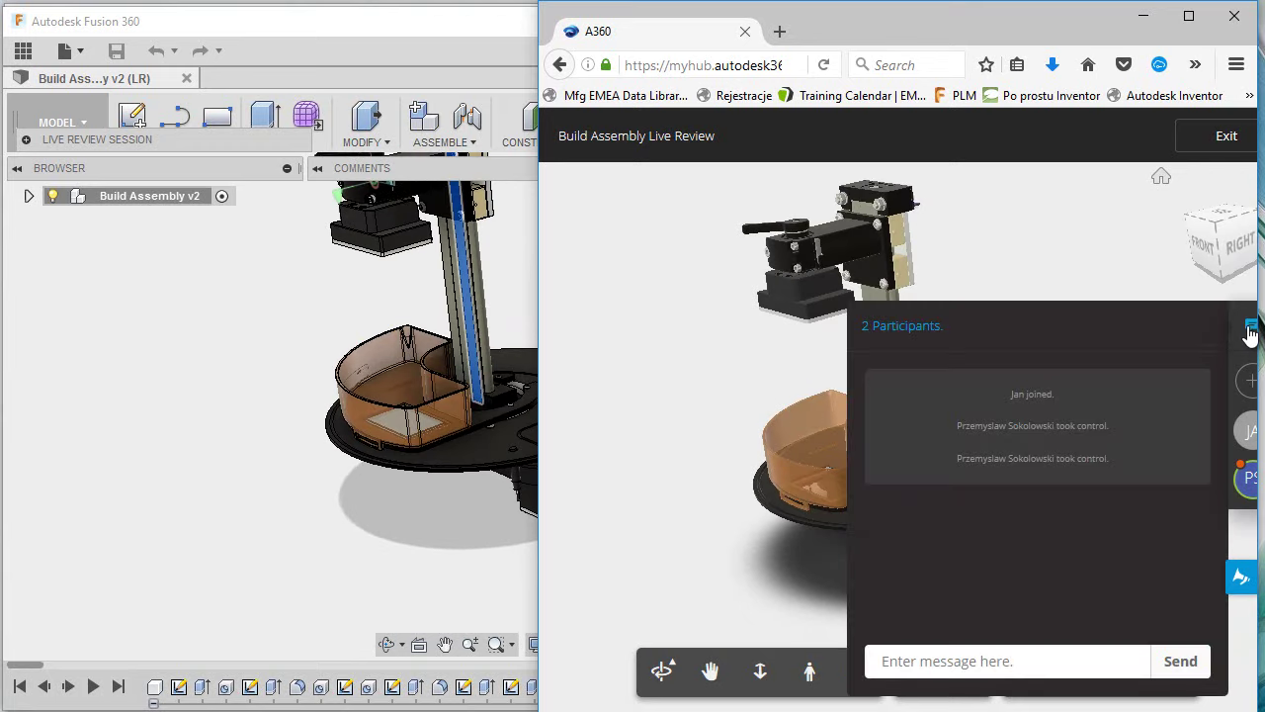
{"action": "left_click", "coordinate": [1000, 660]}
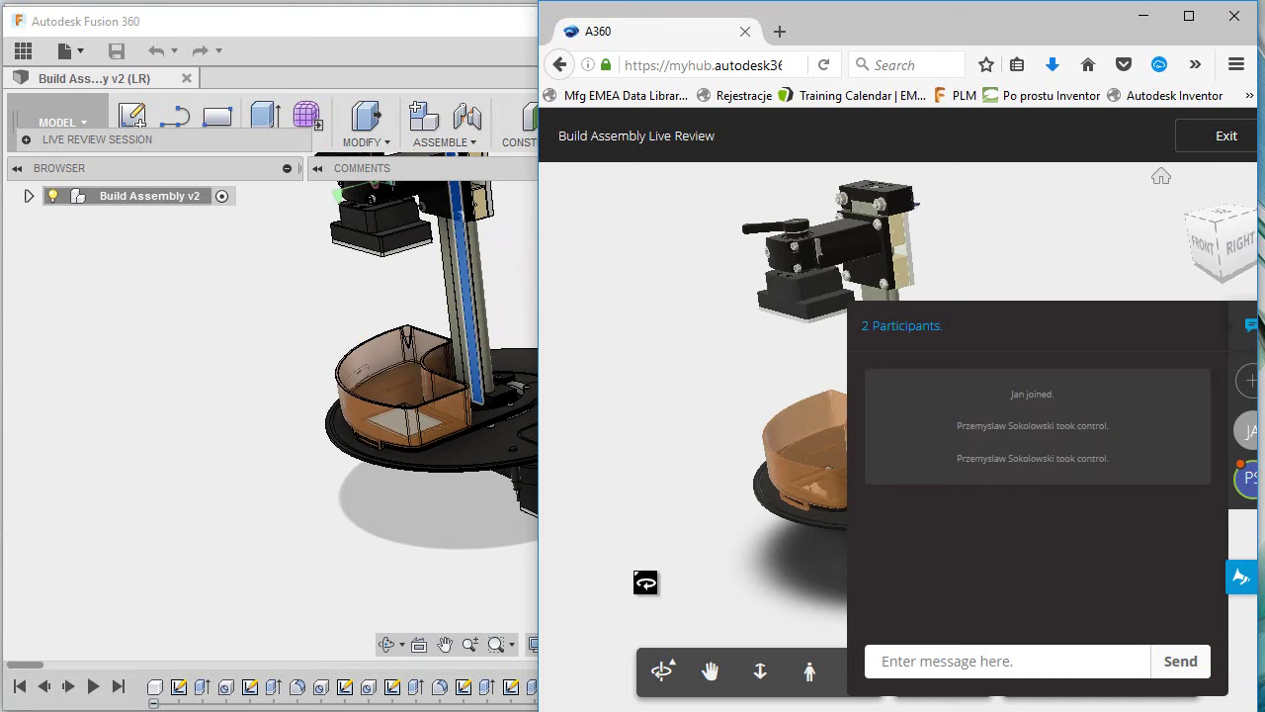
{"action": "type", "text": "Kiedy projekt bedzie gotowy"}
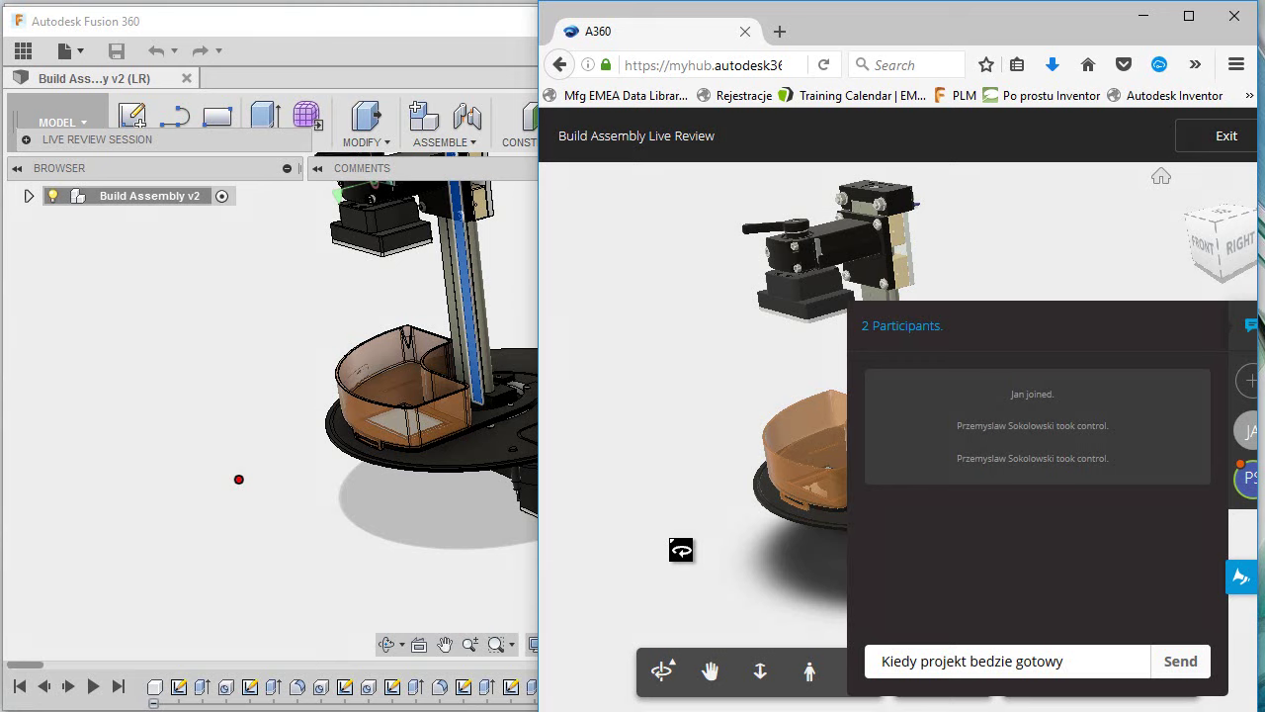
{"action": "left_click", "coordinate": [1182, 668]}
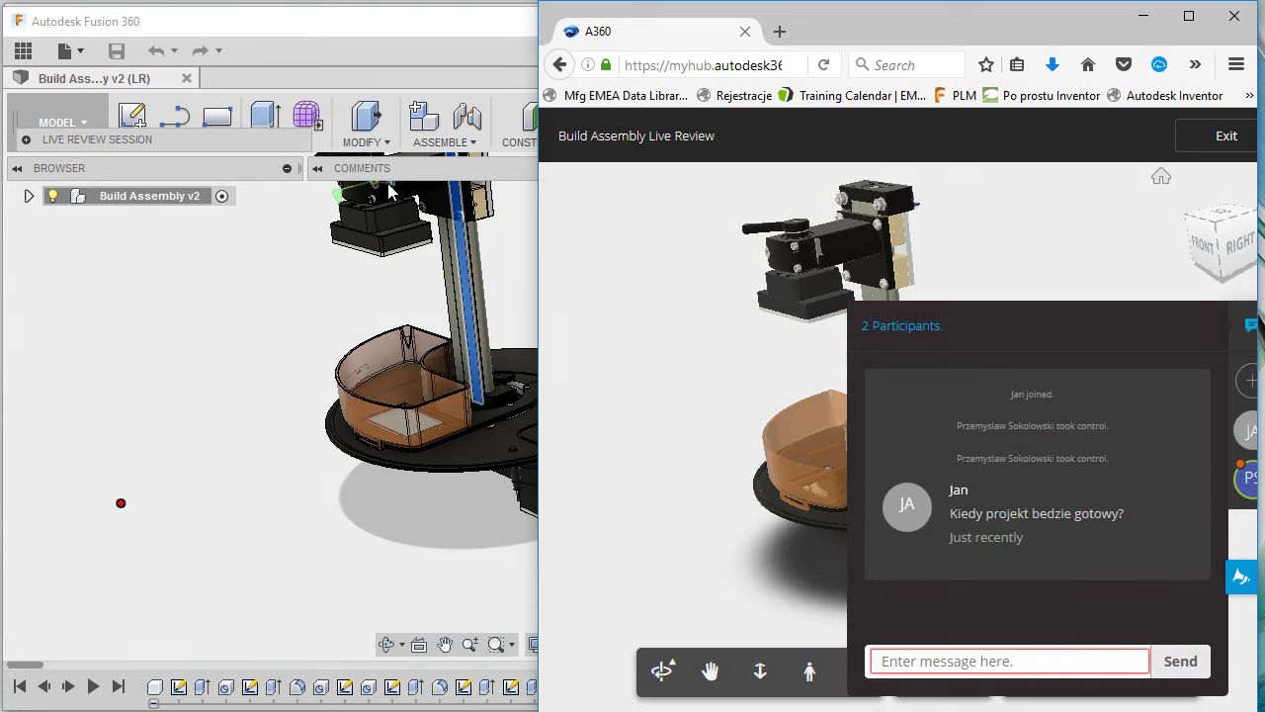
{"action": "left_click_drag", "start_coordinate": [328, 51], "coordinate": [329, 40]}
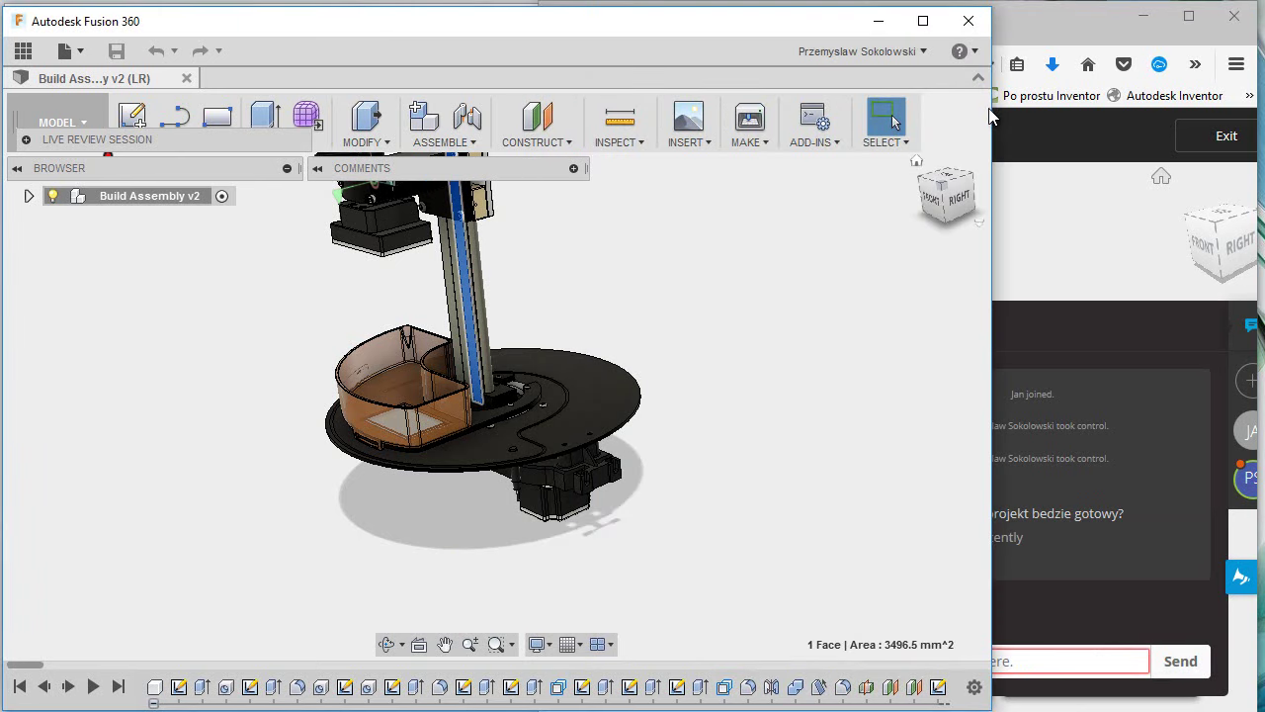
- Widen the Fusion 360 window to full width and briefly expand the comments
{"action": "left_click_drag", "start_coordinate": [991, 108], "coordinate": [1264, 105]}
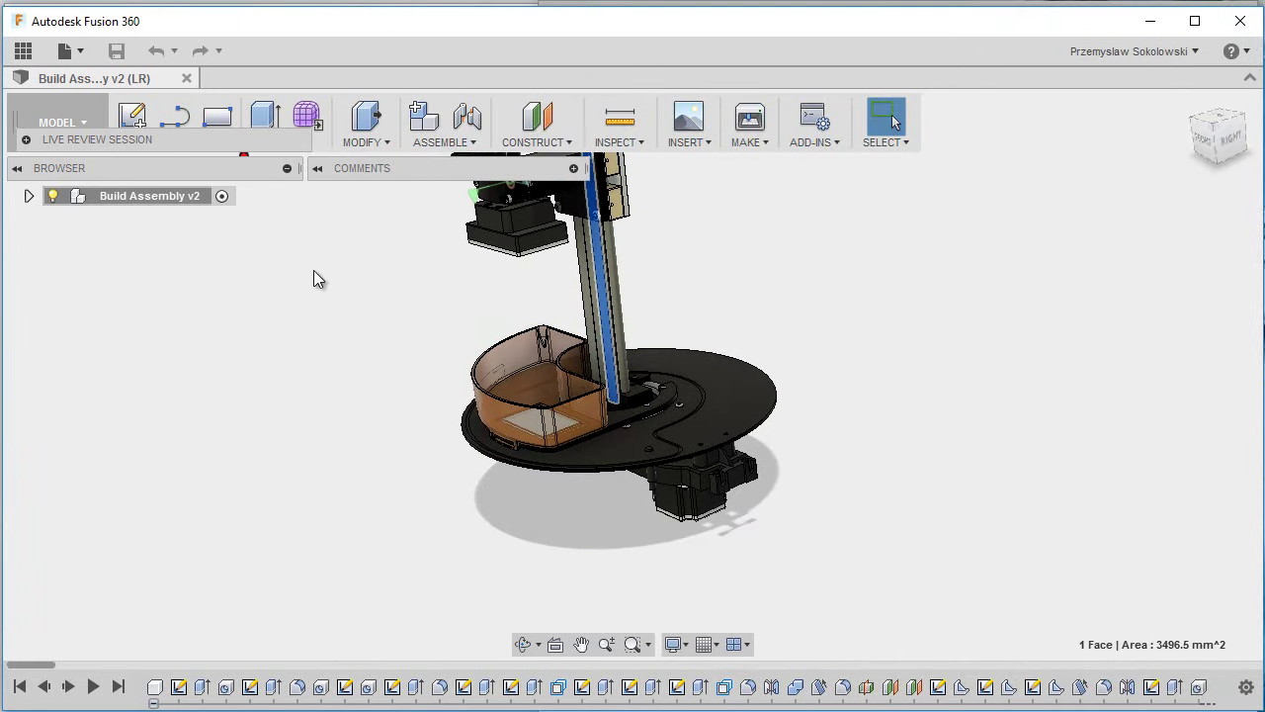
{"action": "middle_click_drag", "start_coordinate": [395, 380], "coordinate": [422, 451]}
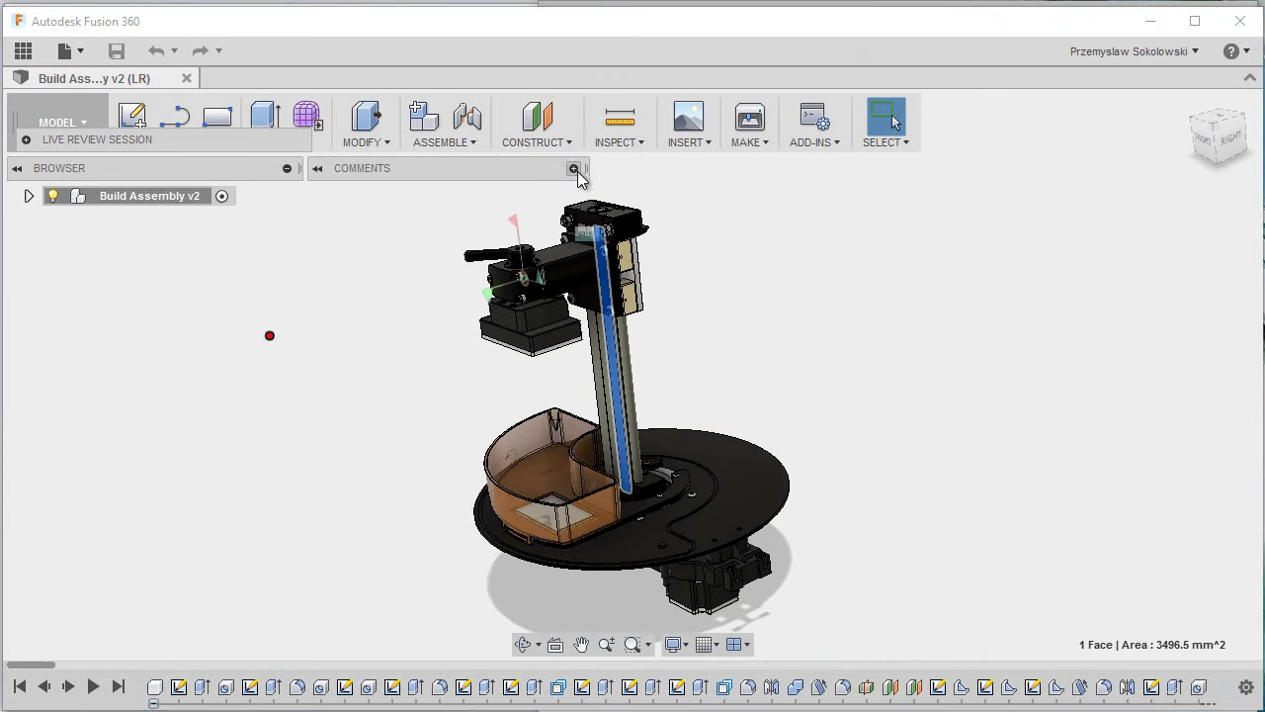
{"action": "left_click", "coordinate": [573, 168]}
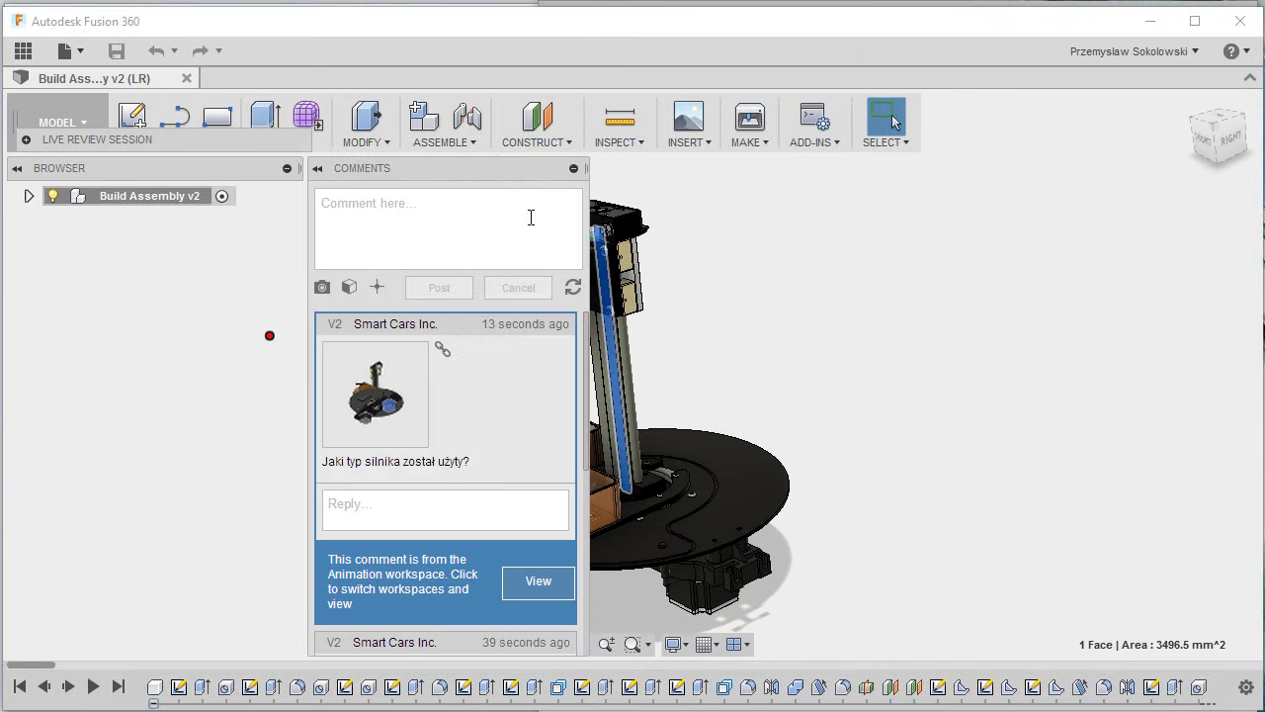
{"action": "left_click", "coordinate": [573, 169]}
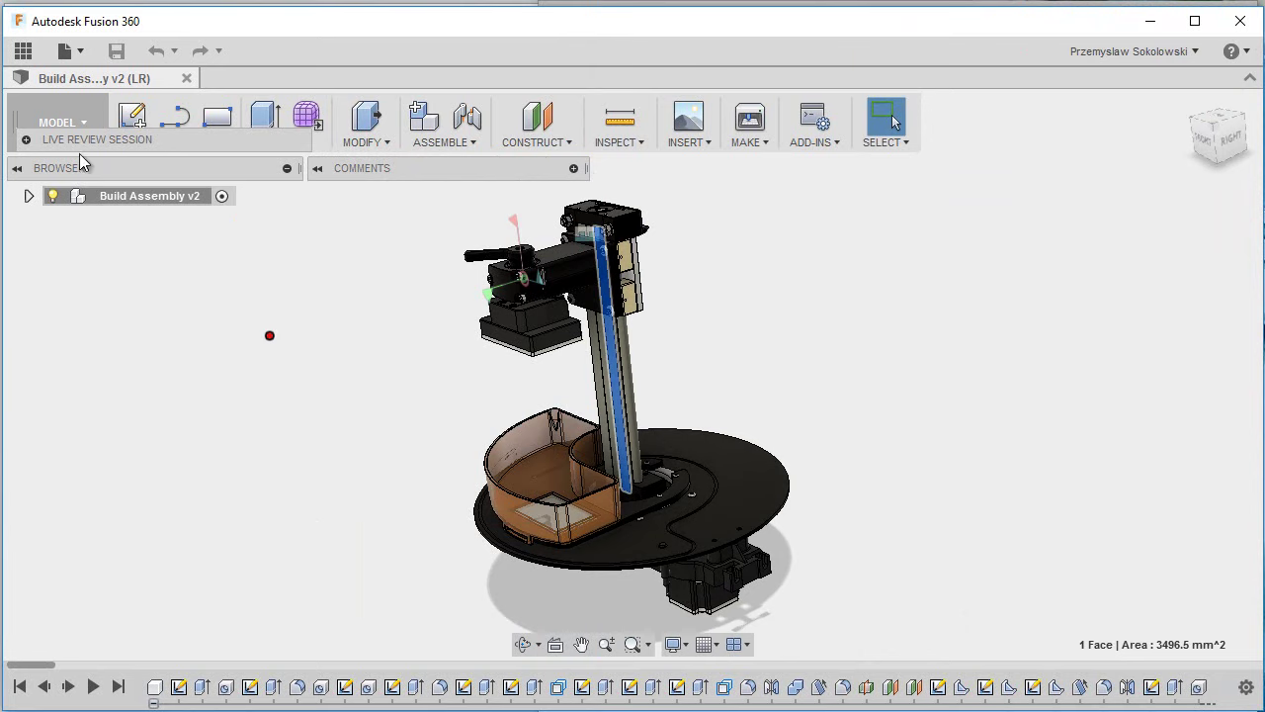
- Stop the Build Assembly v2 live review session and confirm ending it
{"action": "left_click_drag", "start_coordinate": [84, 136], "coordinate": [92, 251]}
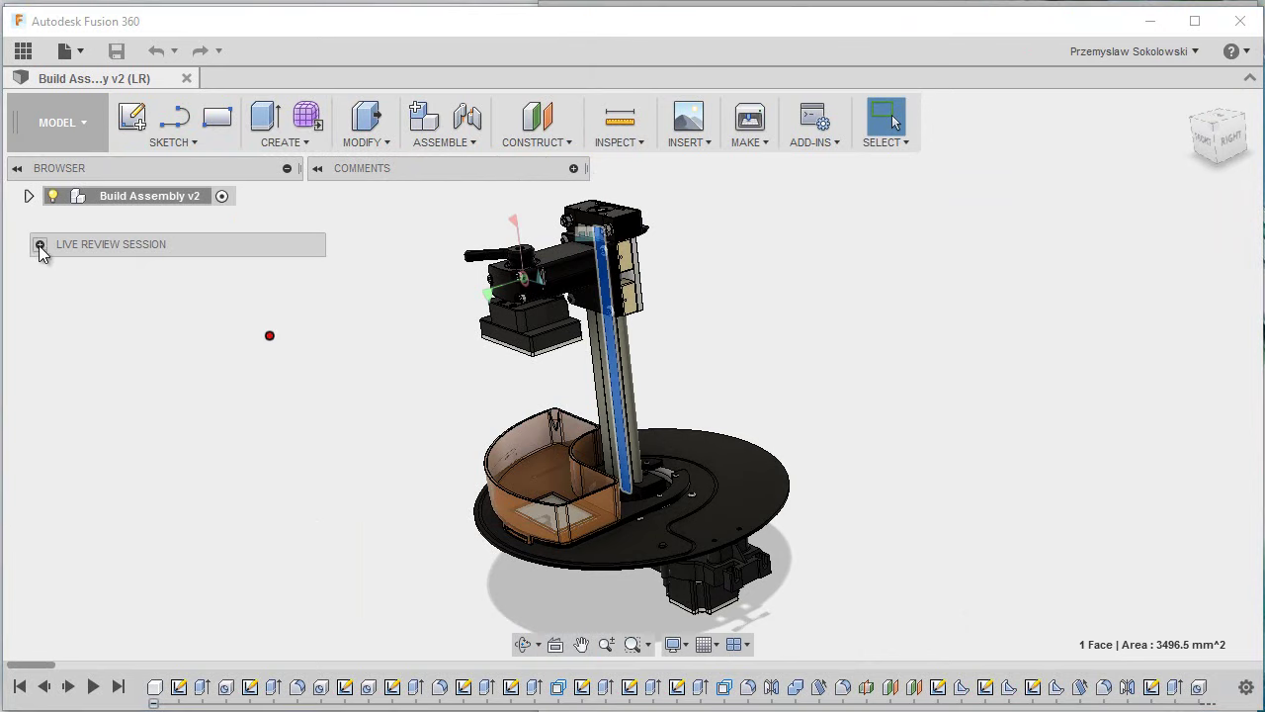
{"action": "left_click", "coordinate": [40, 244]}
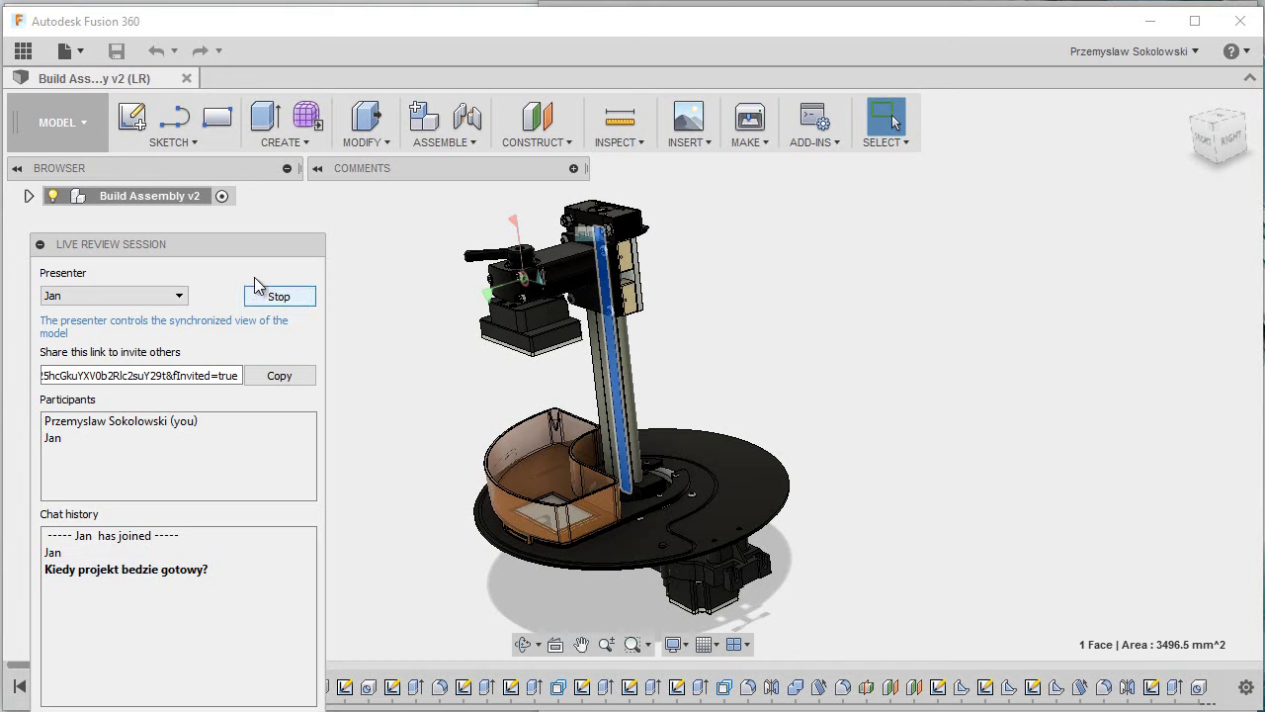
{"action": "left_click_drag", "start_coordinate": [207, 244], "coordinate": [211, 158]}
{"action": "left_click", "coordinate": [279, 220]}
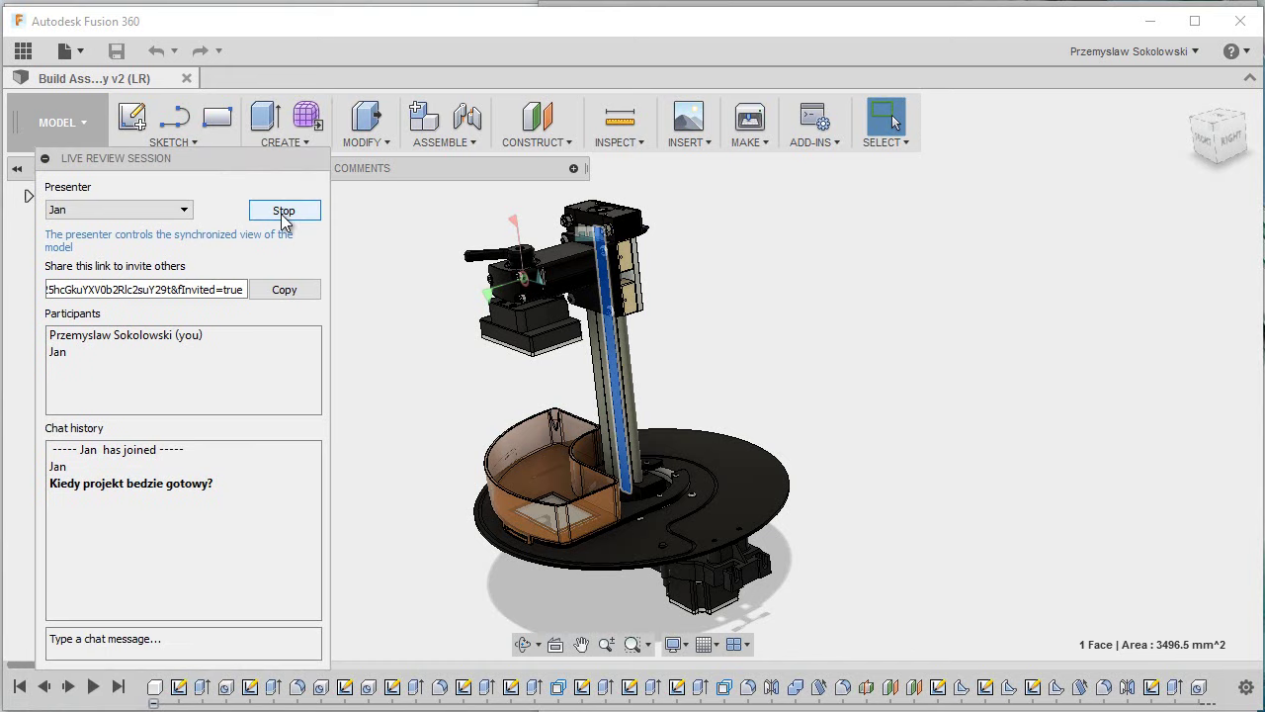
{"action": "left_click", "coordinate": [662, 401]}
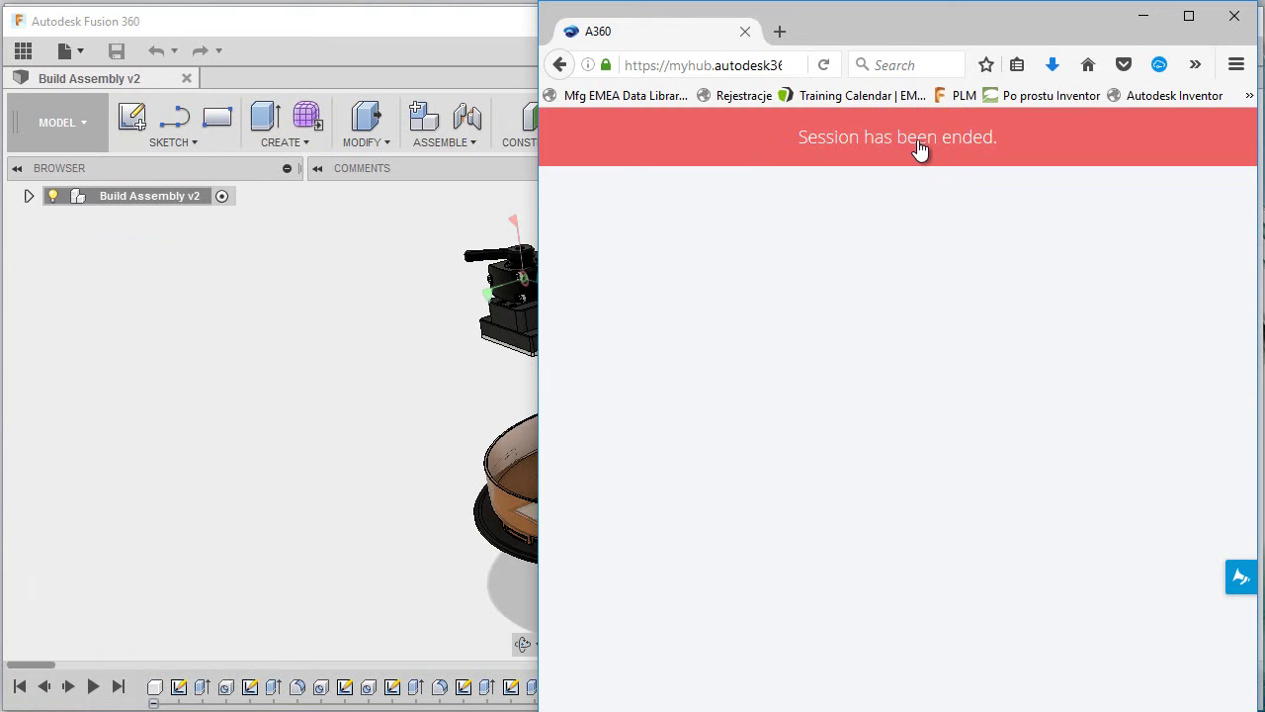
{"action": "left_click", "coordinate": [175, 376]}
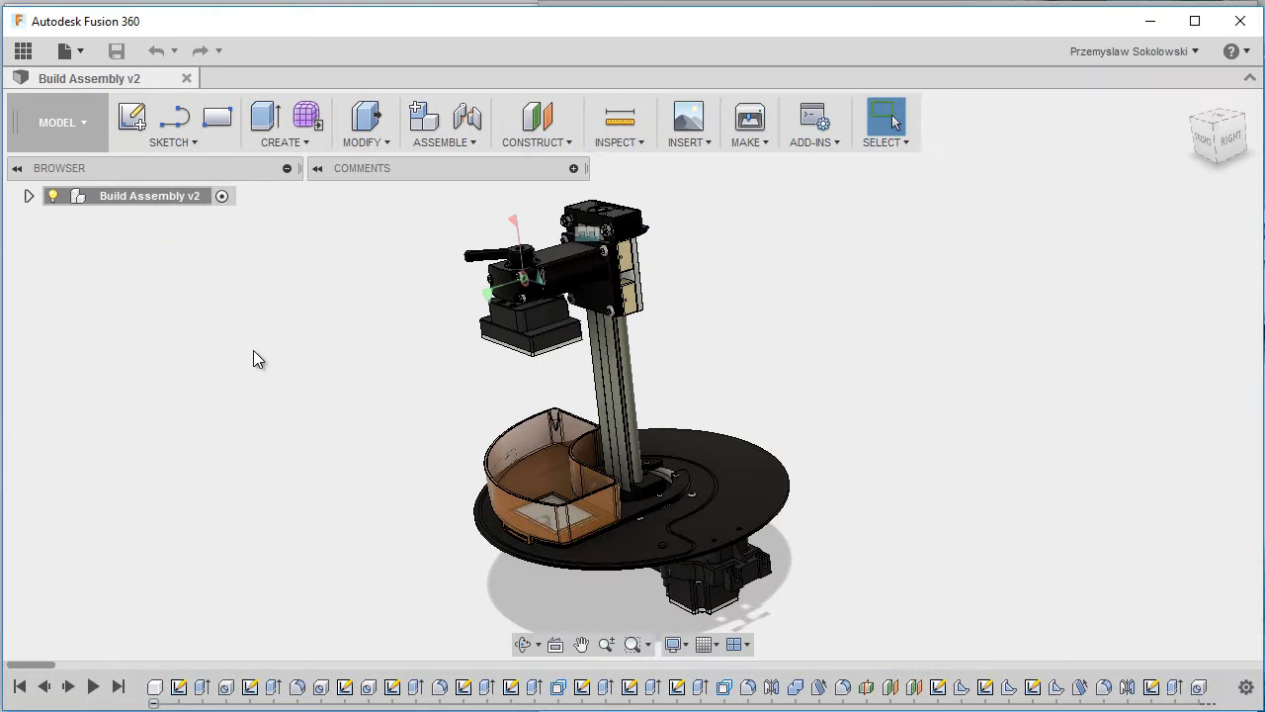
- Open the Share Public Link settings from the File menu
{"action": "mouse_move", "coordinate": [315, 366]}
{"action": "middle_mouse_down", "text": "shift"}
{"action": "mouse_move", "coordinate": [395, 305]}
{"action": "mouse_move", "coordinate": [254, 333]}
{"action": "mouse_move", "coordinate": [277, 310]}
{"action": "mouse_move", "coordinate": [332, 336]}
{"action": "mouse_move", "coordinate": [297, 336]}
{"action": "mouse_move", "coordinate": [381, 310]}
{"action": "mouse_move", "coordinate": [273, 341]}
{"action": "mouse_move", "coordinate": [298, 361]}
{"action": "middle_mouse_up", "text": "shift"}
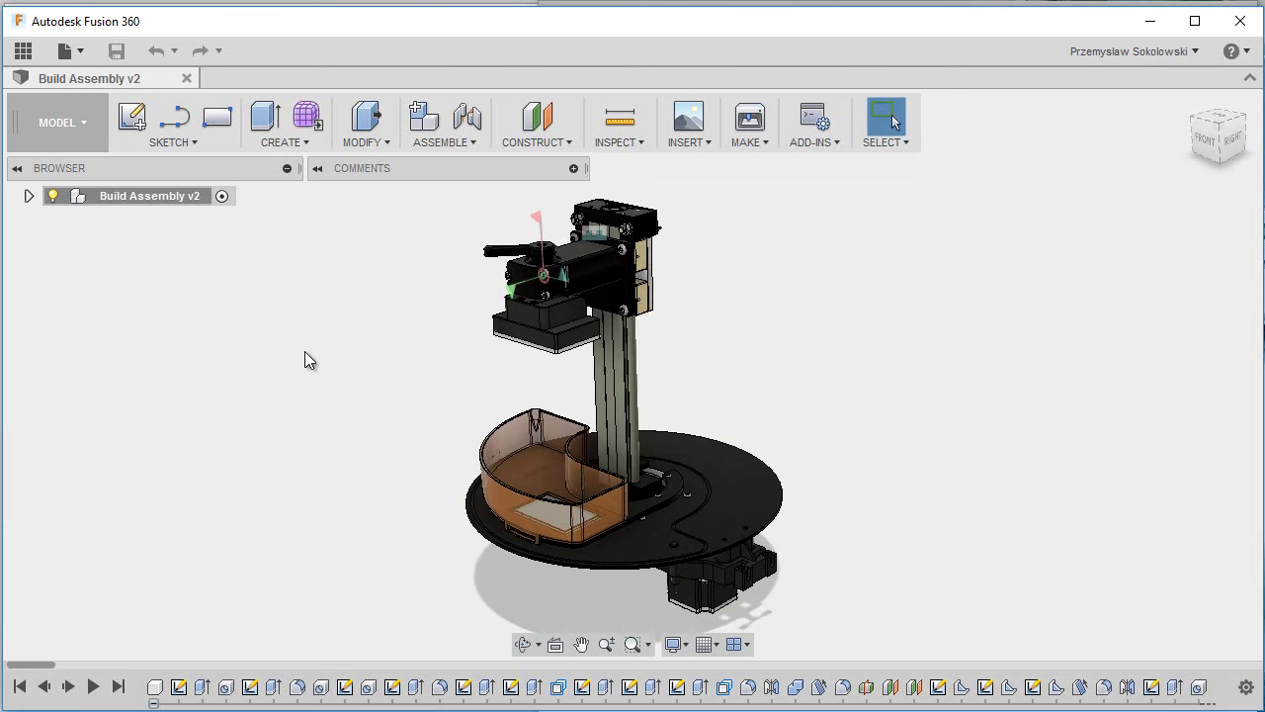
{"action": "left_click", "coordinate": [81, 65]}
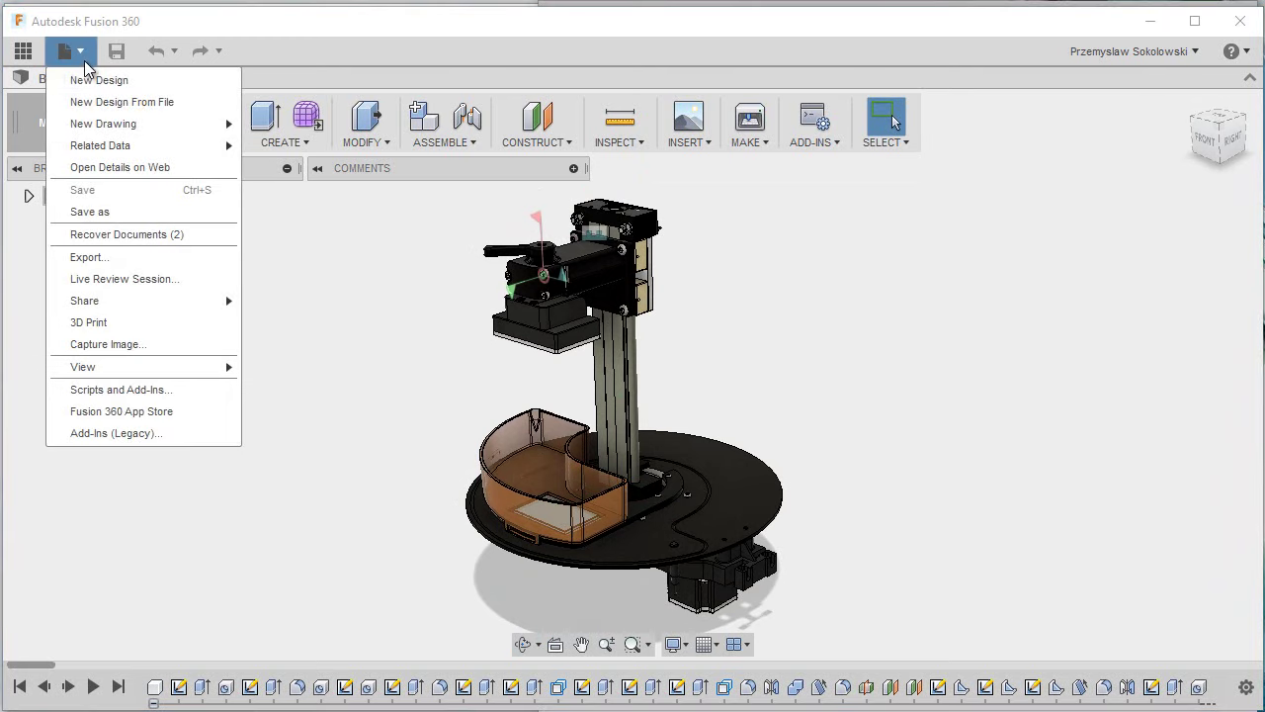
{"action": "left_click", "coordinate": [244, 32]}
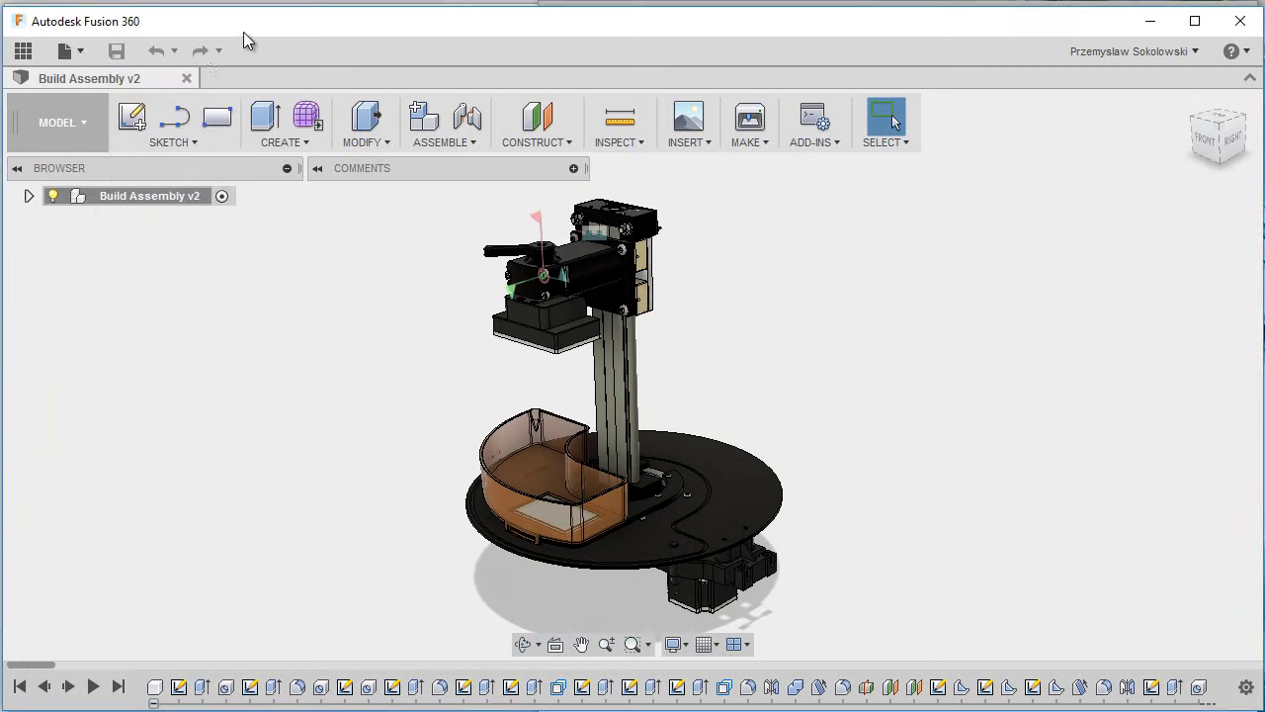
{"action": "left_click", "coordinate": [86, 59]}
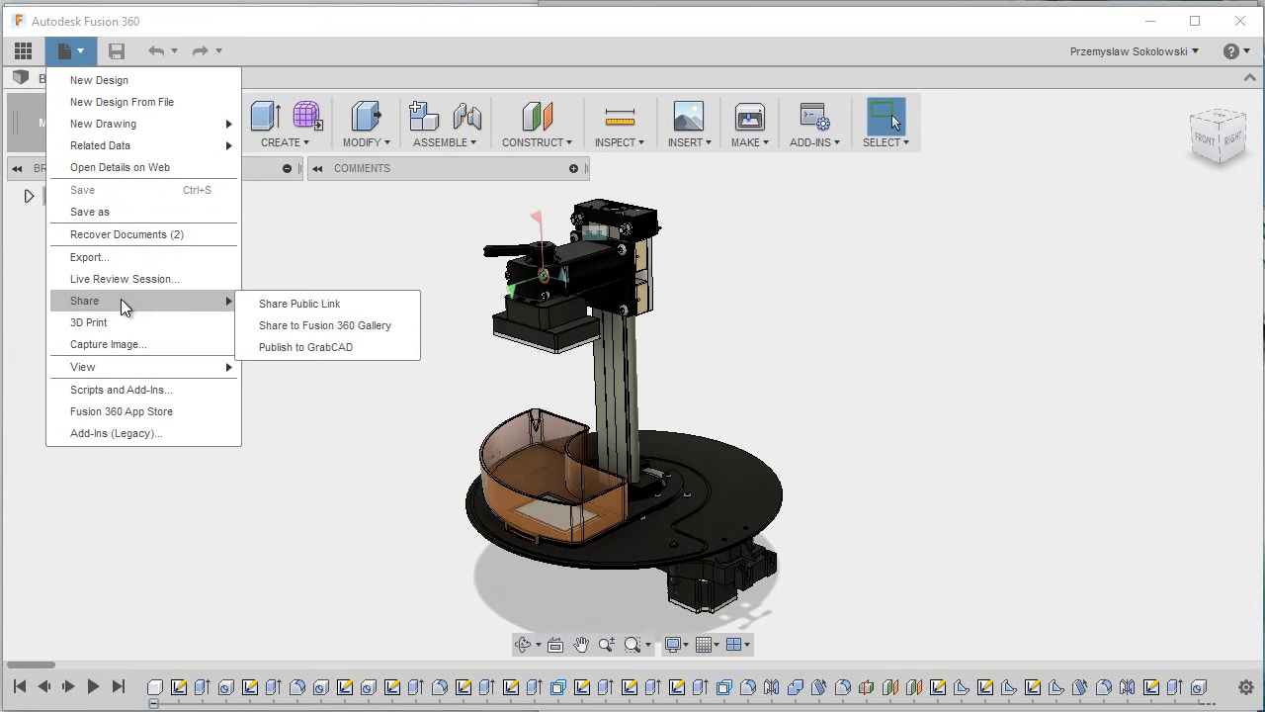
{"action": "mouse_move", "coordinate": [84, 301]}
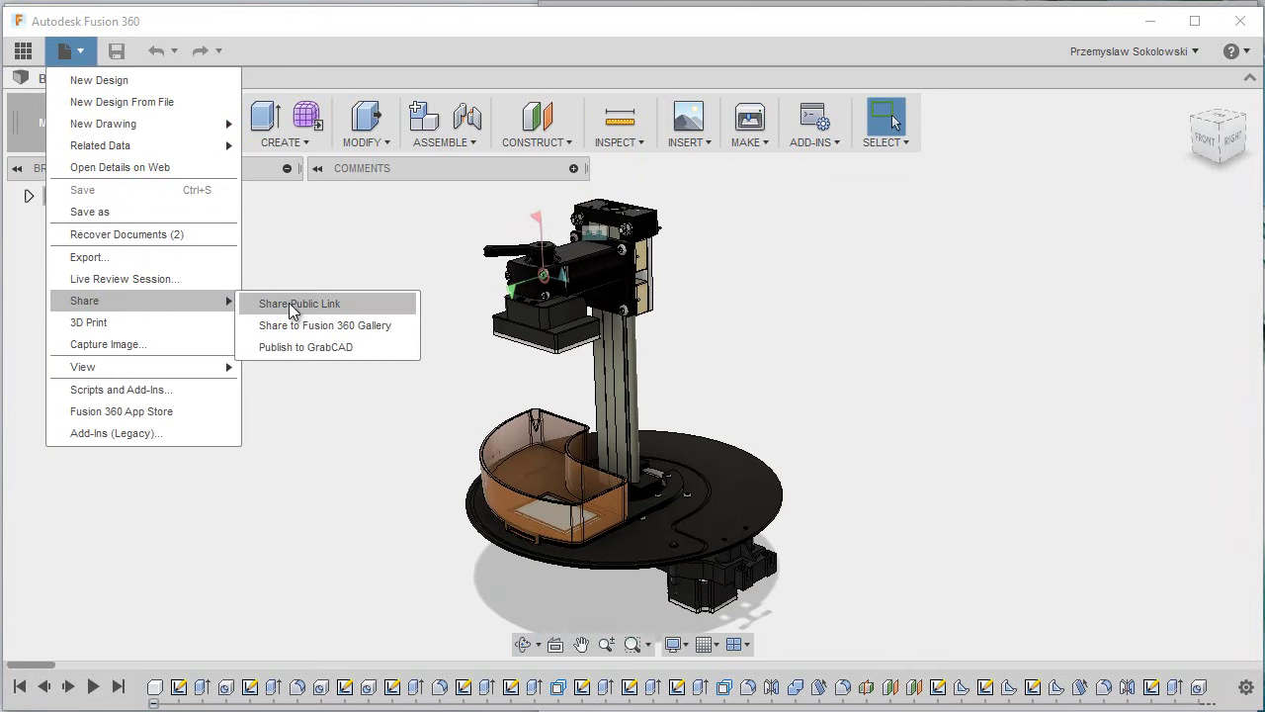
{"action": "left_click", "coordinate": [296, 312]}
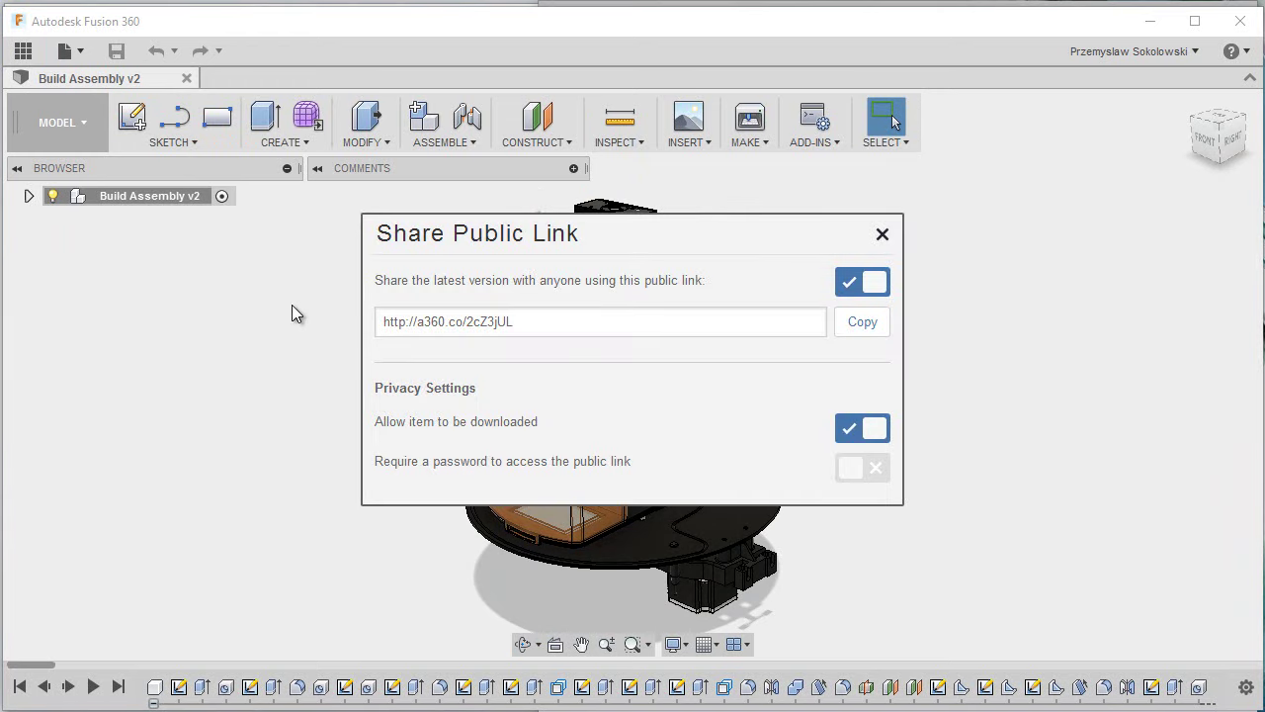
- Regenerate the public link by toggling sharing off and on, then select the new URL
{"action": "left_click", "coordinate": [867, 284]}
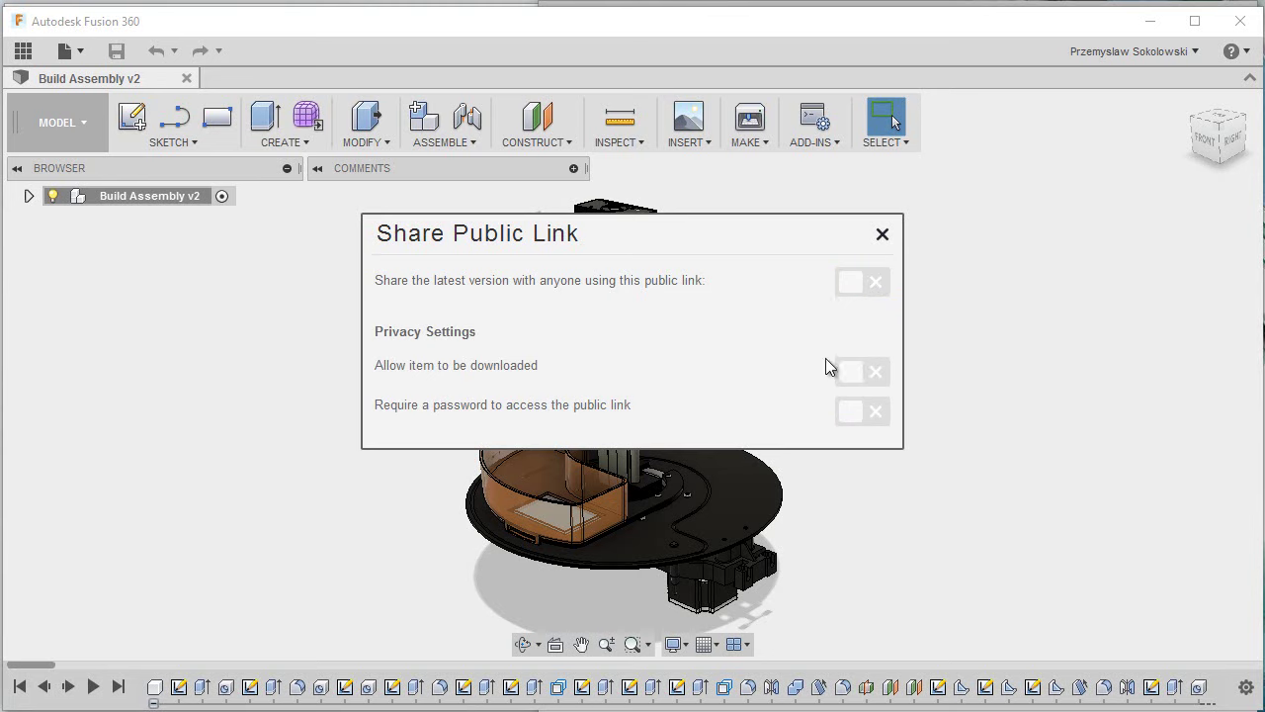
{"action": "left_click", "coordinate": [852, 286]}
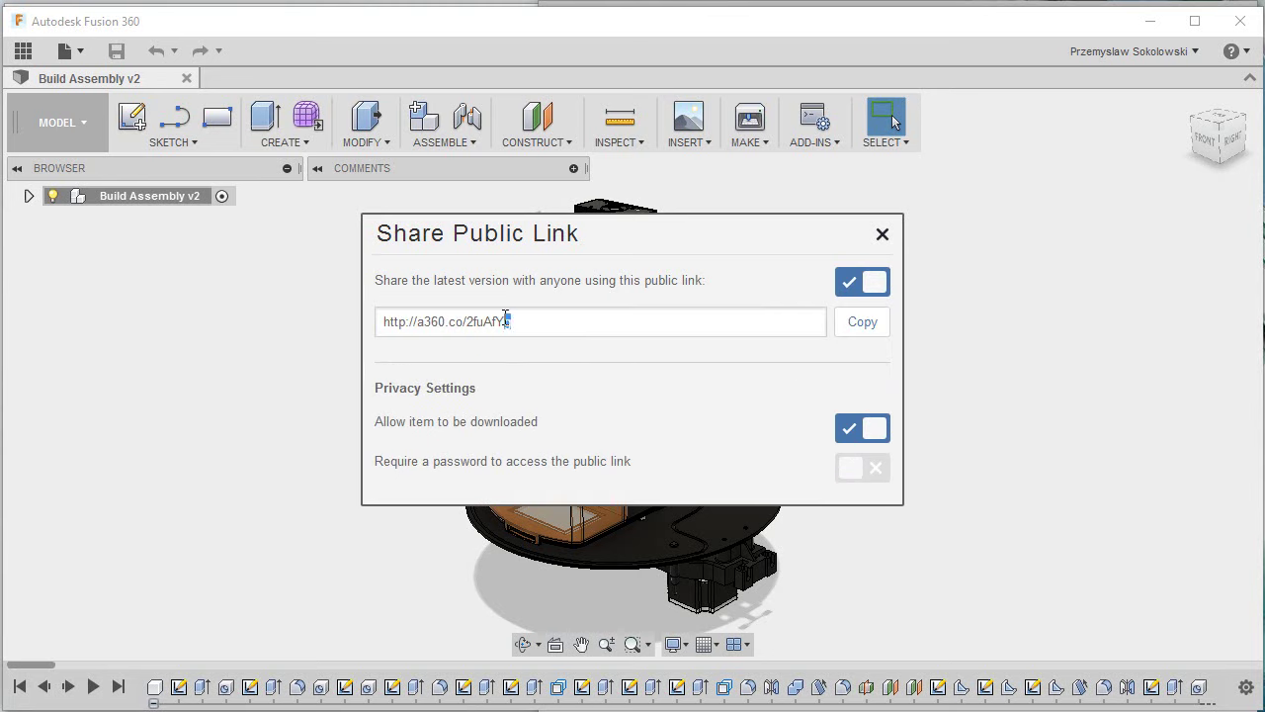
{"action": "left_click_drag", "start_coordinate": [535, 316], "coordinate": [362, 321]}
{"action": "key", "text": "ctrl+c"}
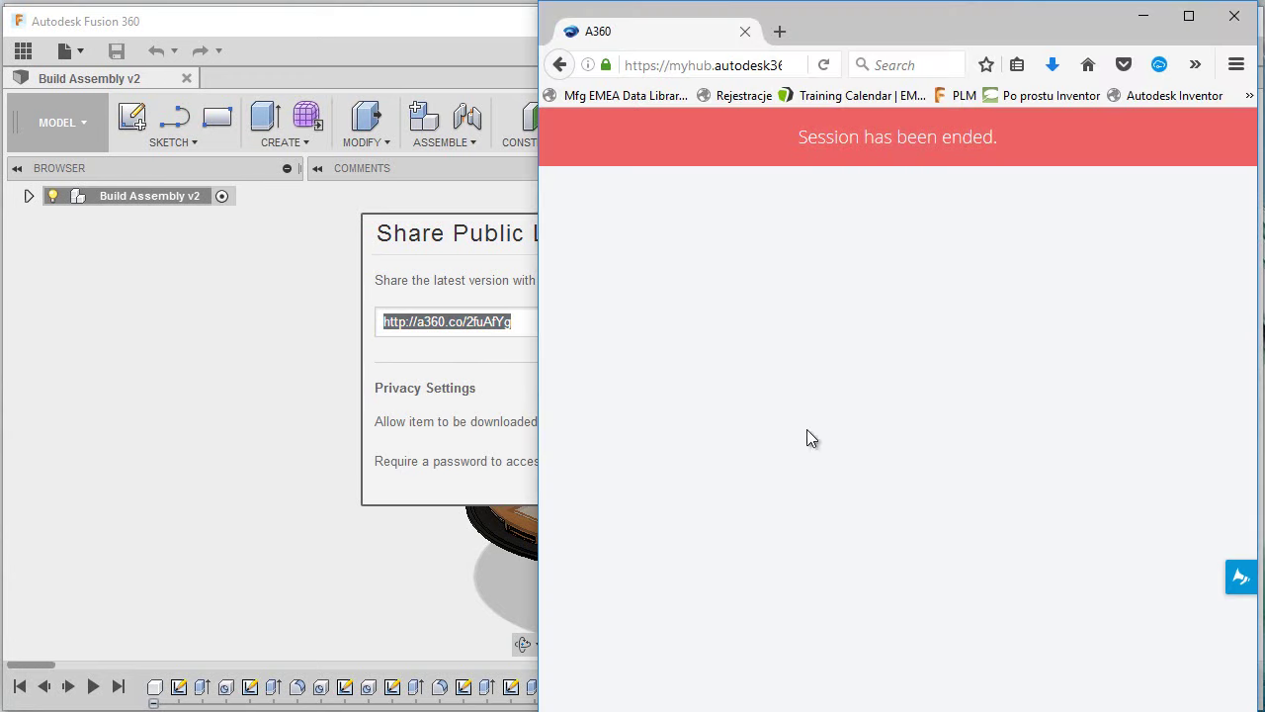
- Open the public Build Assembly link in Firefox
{"action": "left_click", "coordinate": [763, 65]}
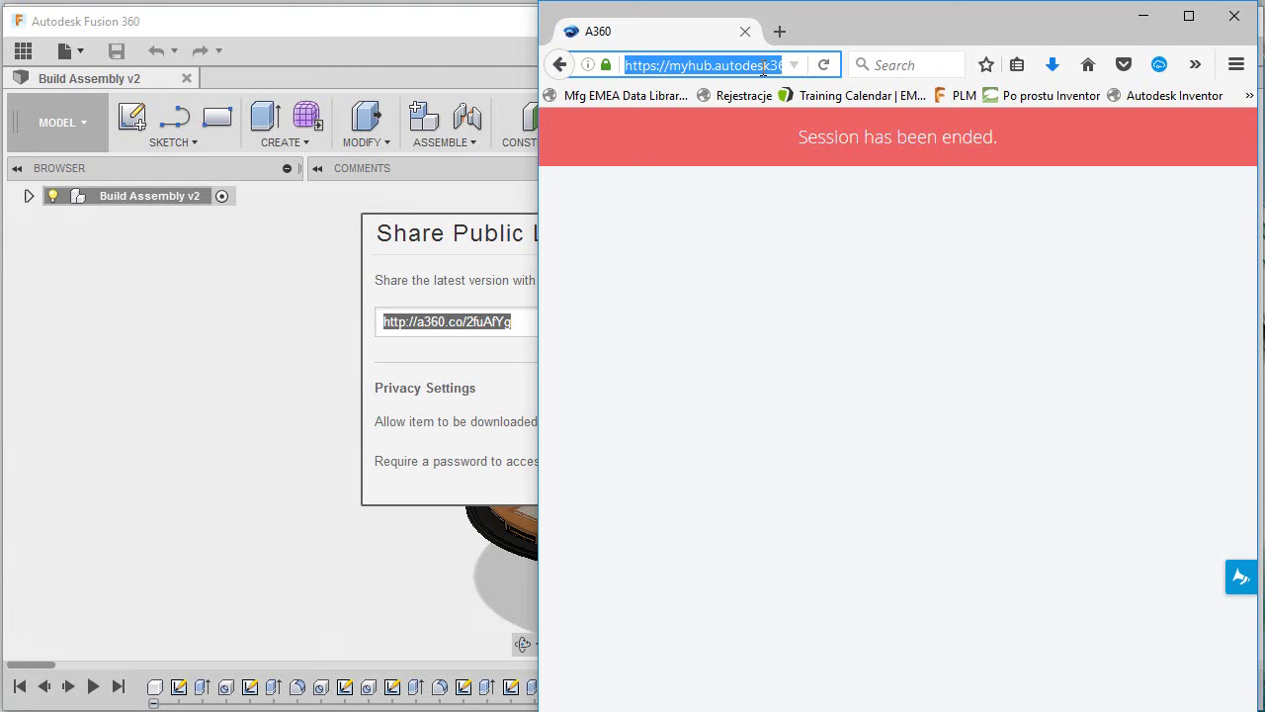
{"action": "key", "text": "ctrl+v"}
{"action": "key", "text": "Return"}
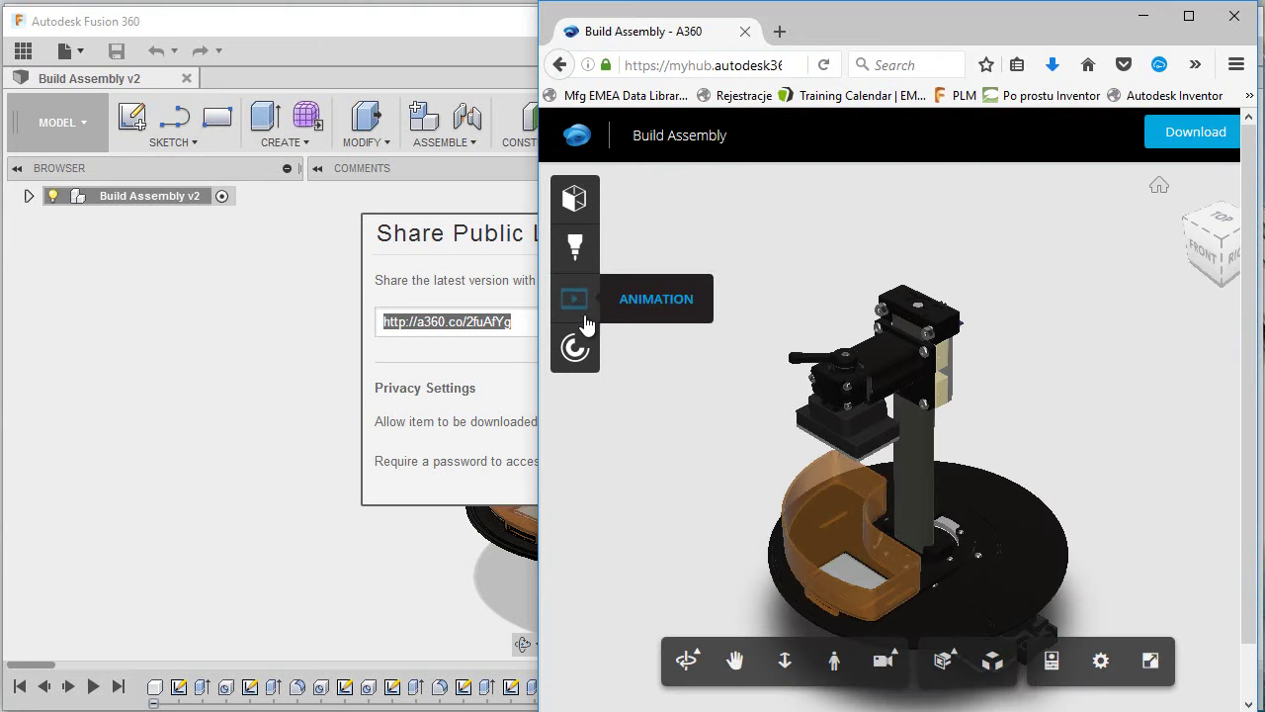
- Orbit the model in the A360 viewer and review the available download formats
{"action": "mouse_move", "coordinate": [836, 572]}
{"action": "left_mouse_down"}
{"action": "mouse_move", "coordinate": [901, 479]}
{"action": "mouse_move", "coordinate": [850, 514]}
{"action": "left_mouse_up"}
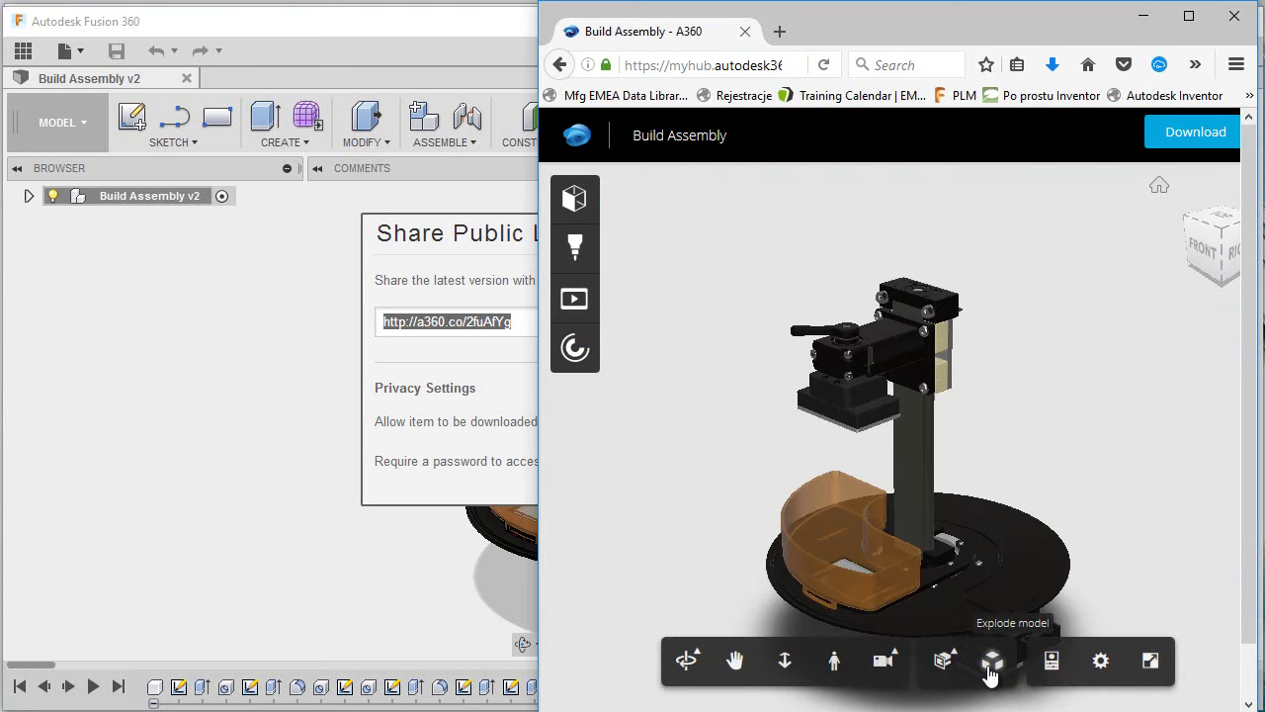
{"action": "left_click", "coordinate": [954, 676]}
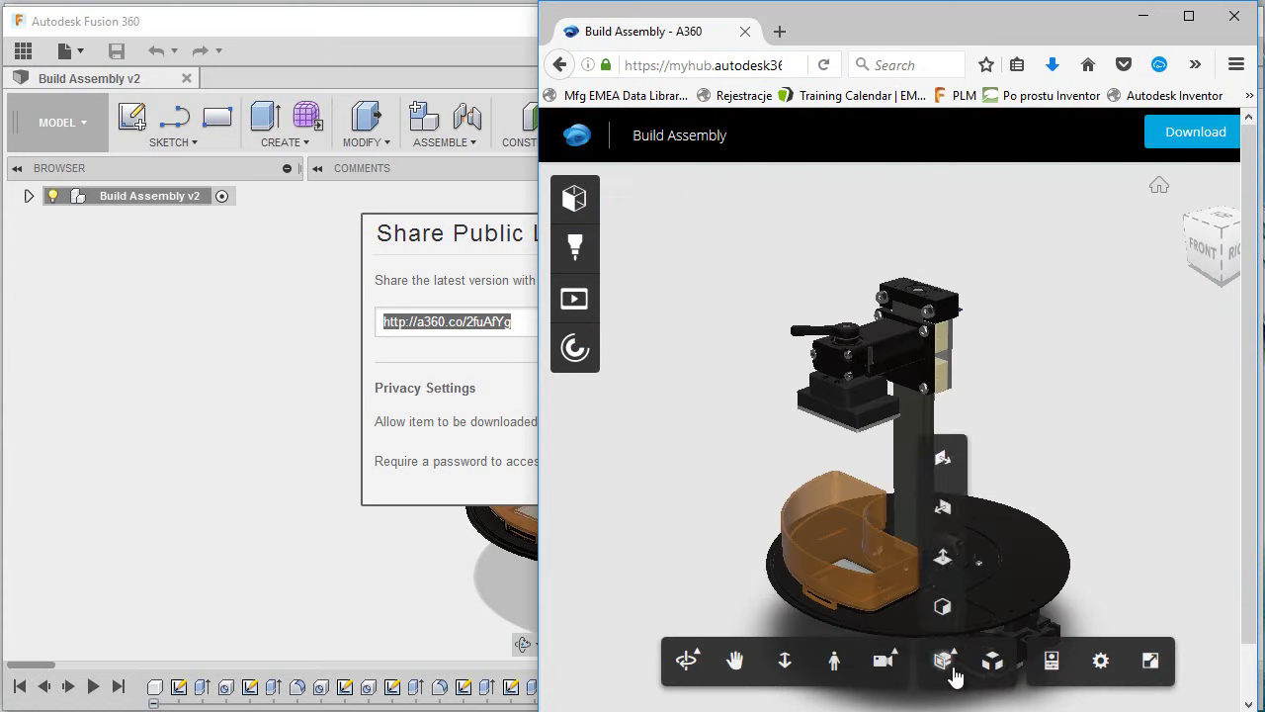
{"action": "left_click", "coordinate": [1186, 133]}
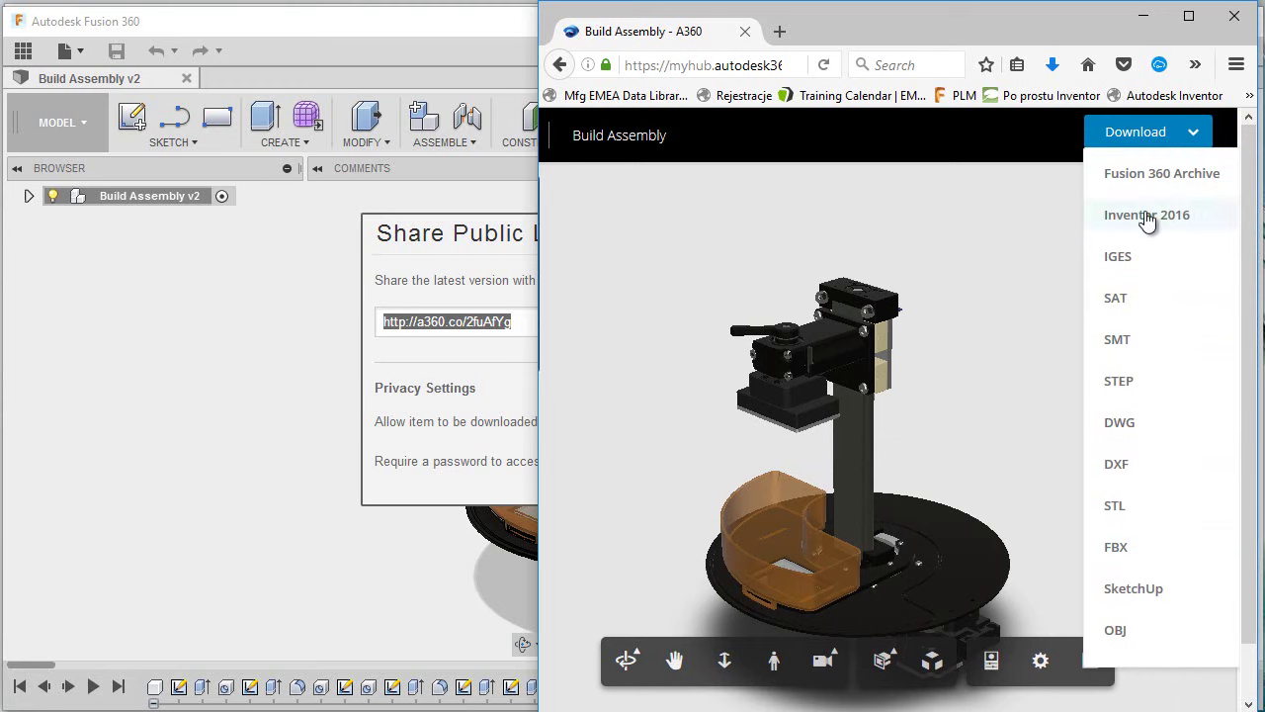
{"action": "left_click", "coordinate": [972, 242]}
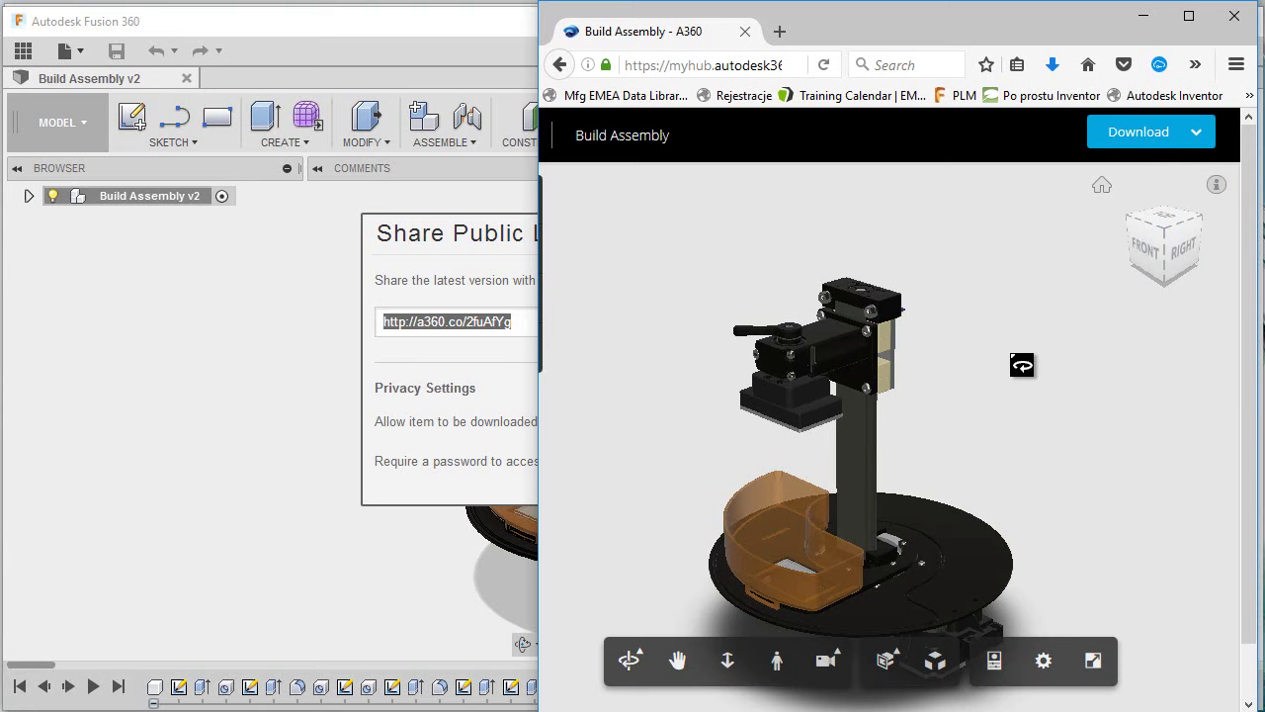
{"action": "left_click", "coordinate": [448, 238]}
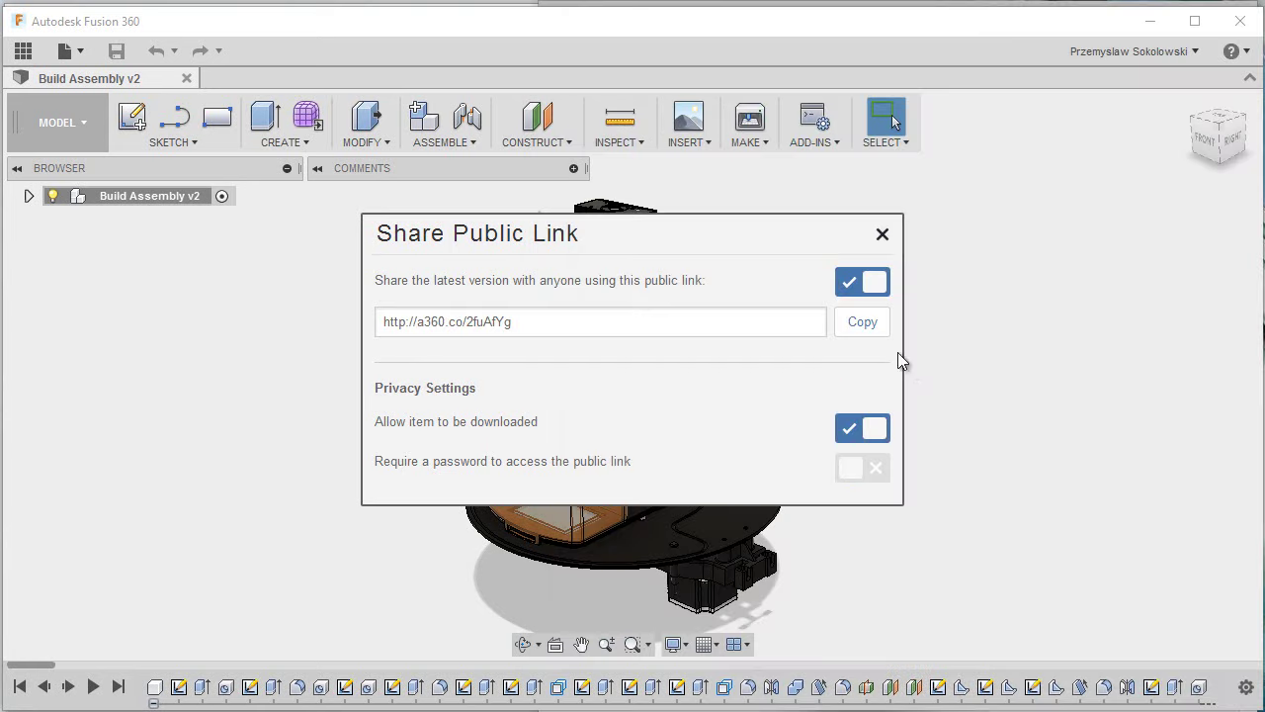